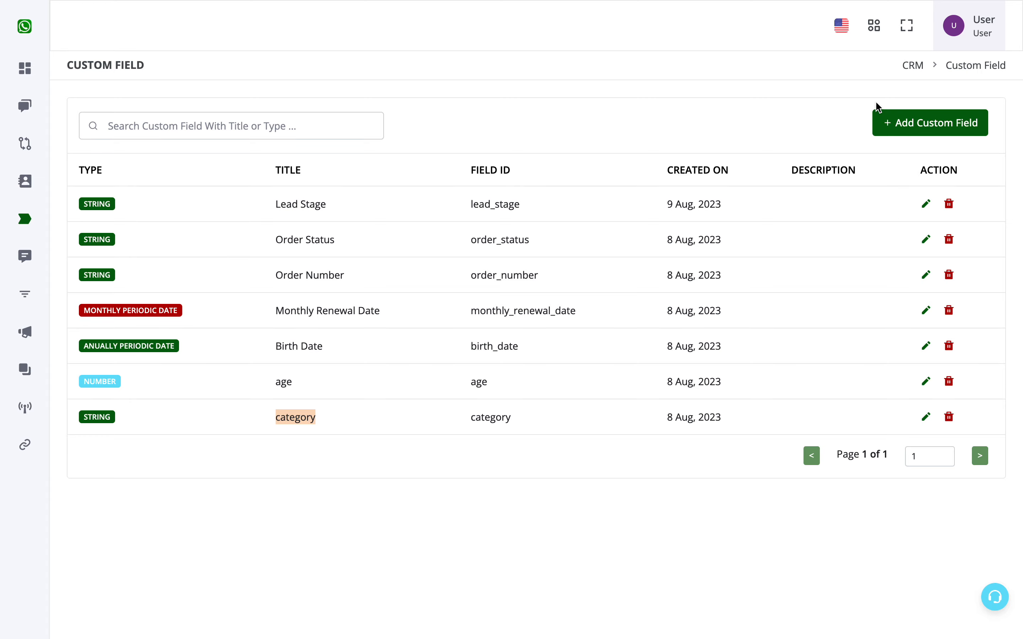
# Step: Add a new custom field titled City with the field type String and save it
pyautogui.click(883, 122)
pyautogui.click(617, 207)
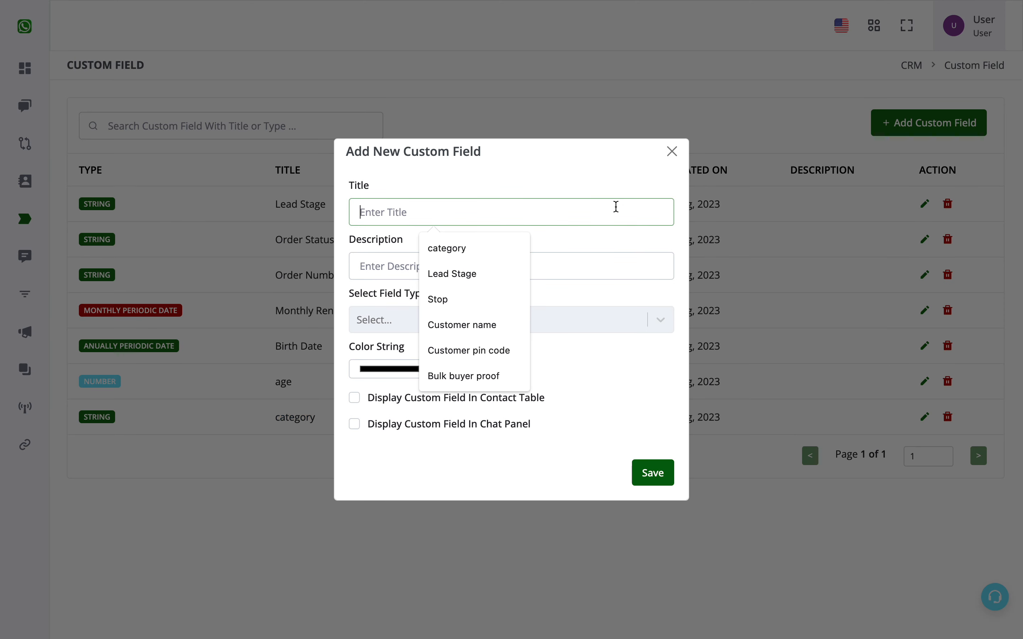
pyautogui.write('City')
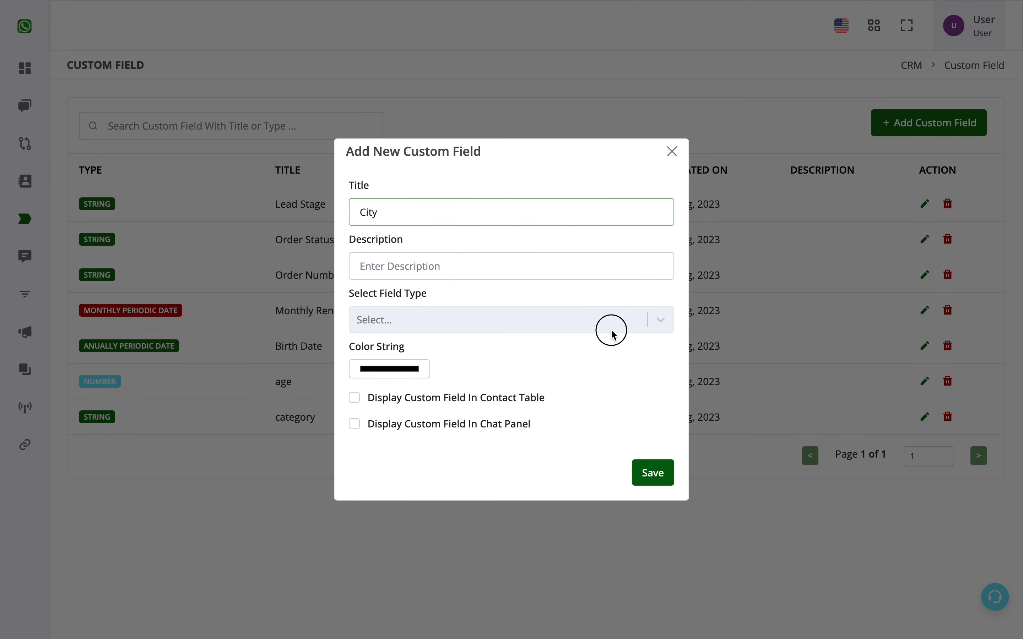
pyautogui.click(614, 336)
pyautogui.click(571, 356)
pyautogui.click(651, 472)
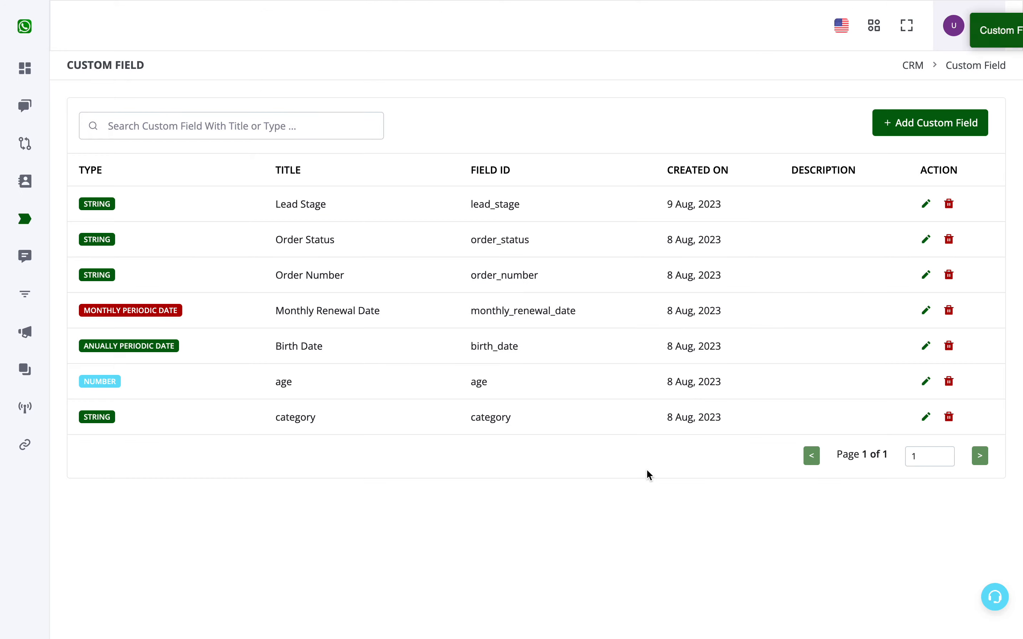
pyautogui.click(501, 391)
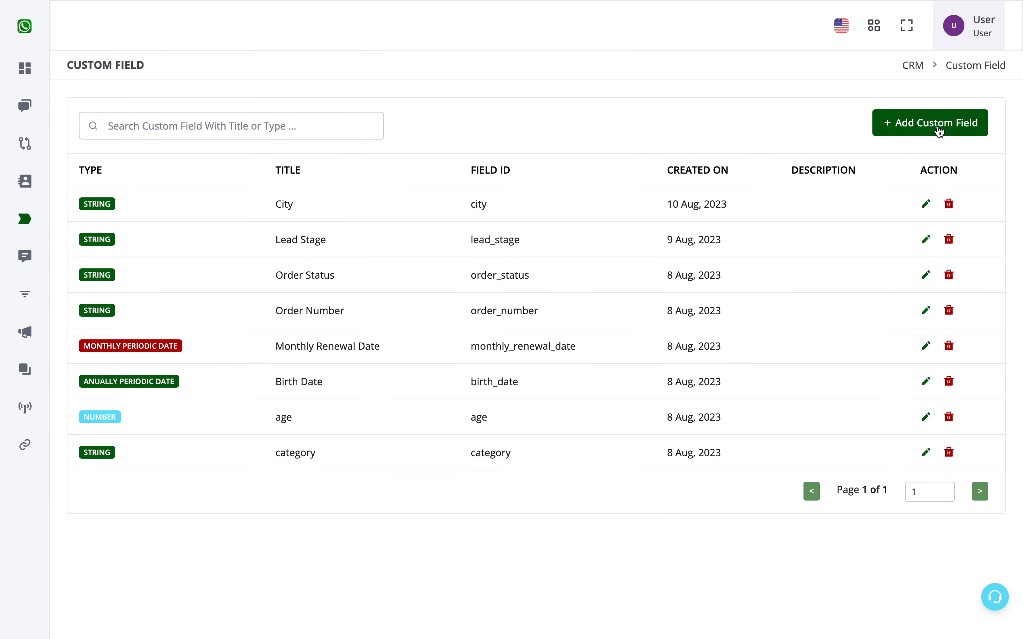
# Step: Add another custom field titled Product Category with the field type String and save it
pyautogui.click(940, 132)
pyautogui.click(558, 206)
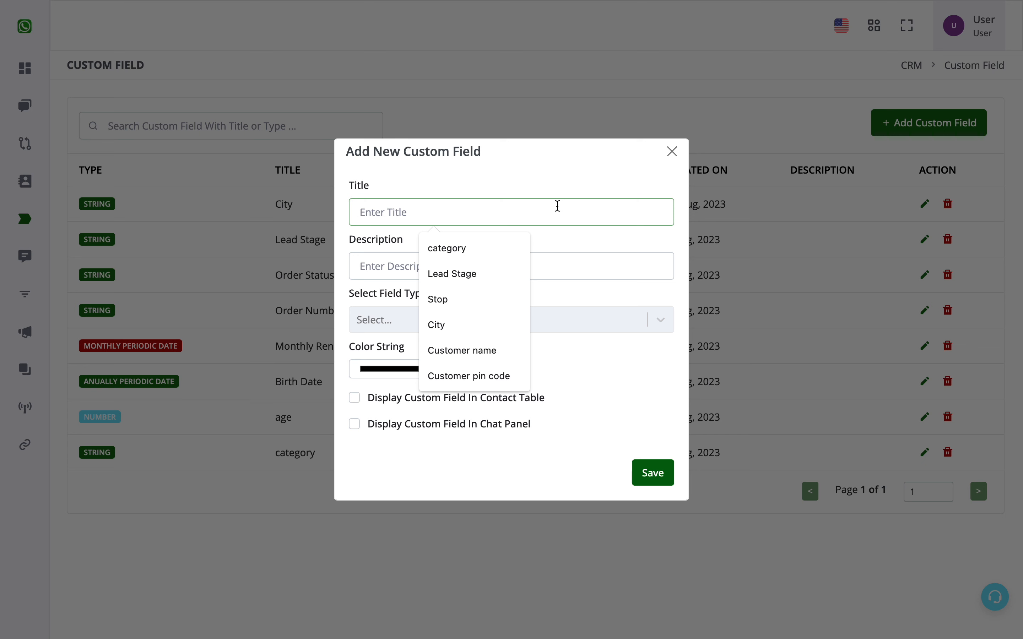
pyautogui.write('Product C')
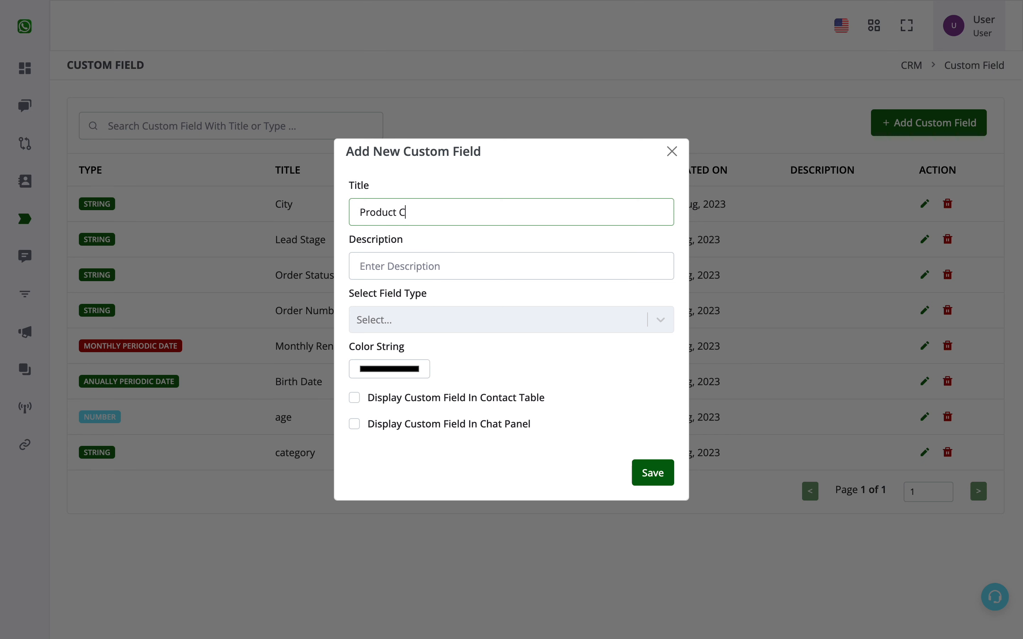
pyautogui.write('ategory')
pyautogui.click(519, 322)
pyautogui.click(509, 354)
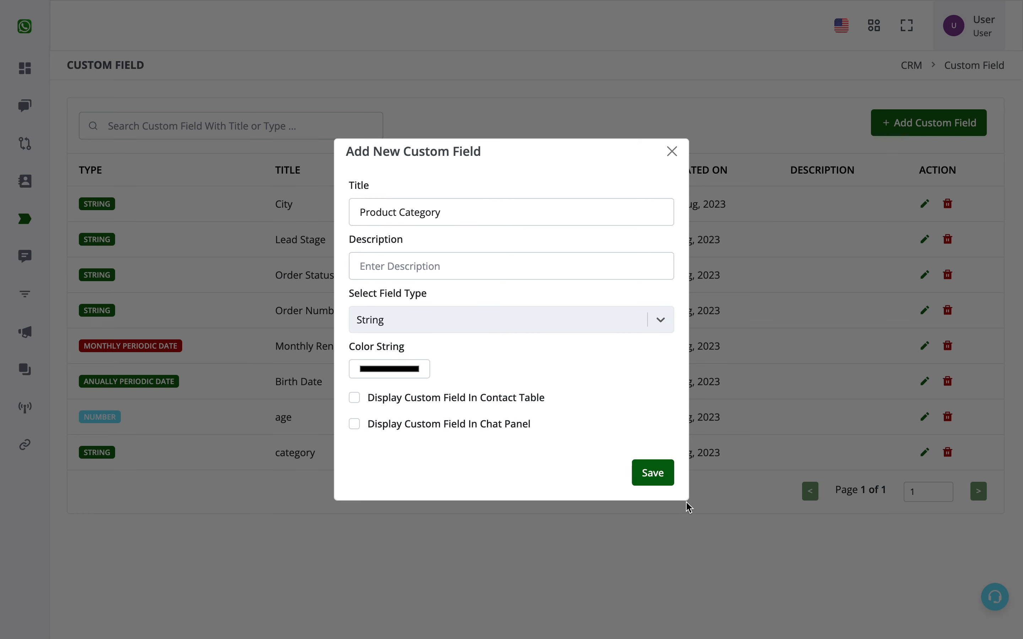
pyautogui.click(663, 482)
pyautogui.click(509, 385)
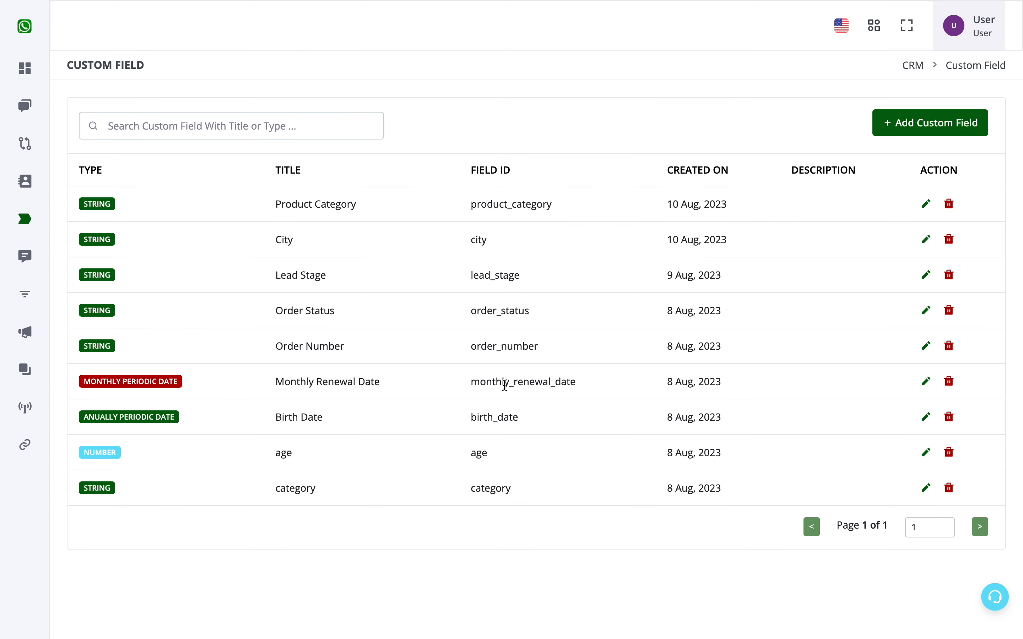
# Step: Leave the custom fields and open the overview of all products
pyautogui.moveTo(2, 97)
pyautogui.moveTo(2, 64)
pyautogui.click(9, 95)
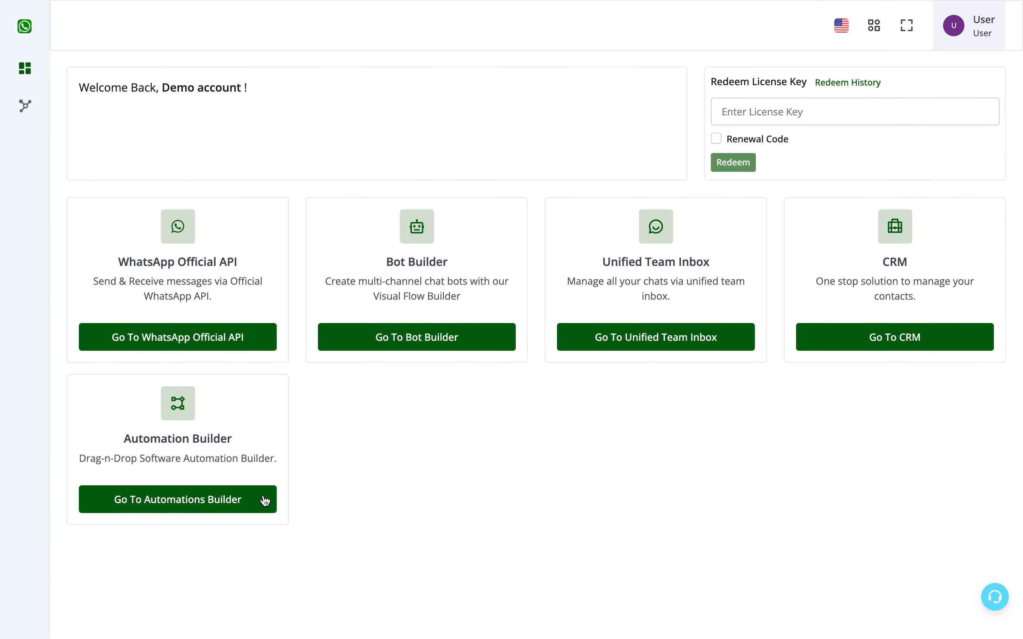
pyautogui.click(249, 501)
pyautogui.moveTo(1, 219)
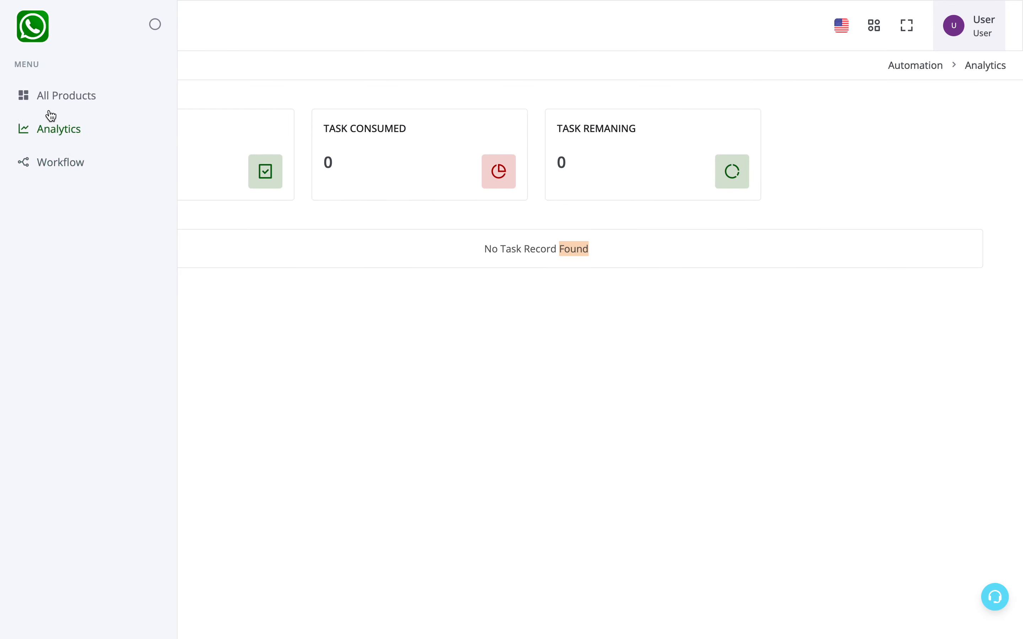
pyautogui.click(51, 102)
# Step: Create a new botflow in the Bot Builder and name it Data Bot
pyautogui.click(454, 342)
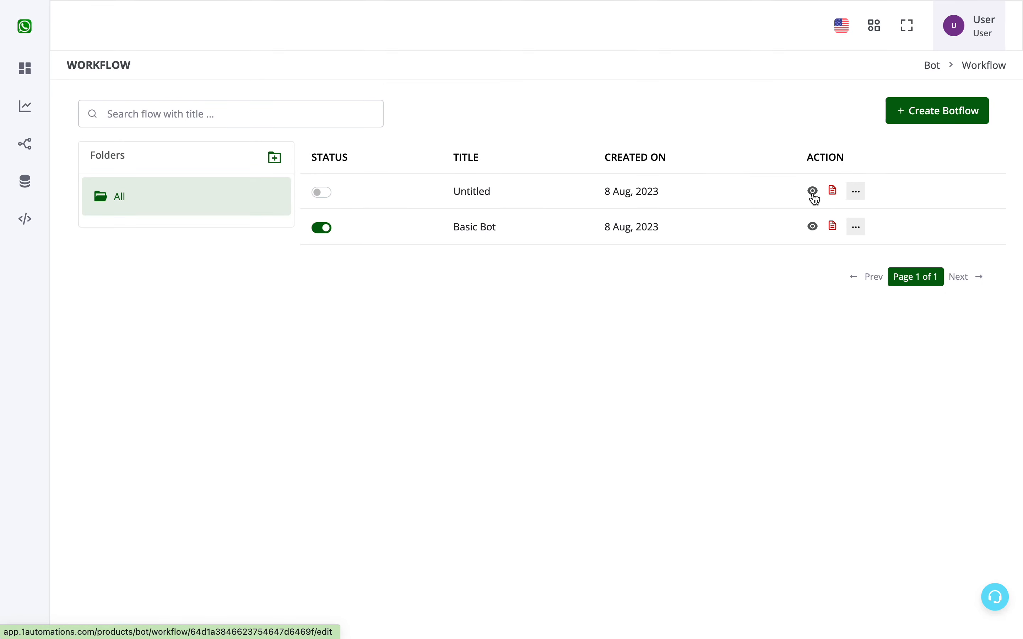
pyautogui.click(918, 114)
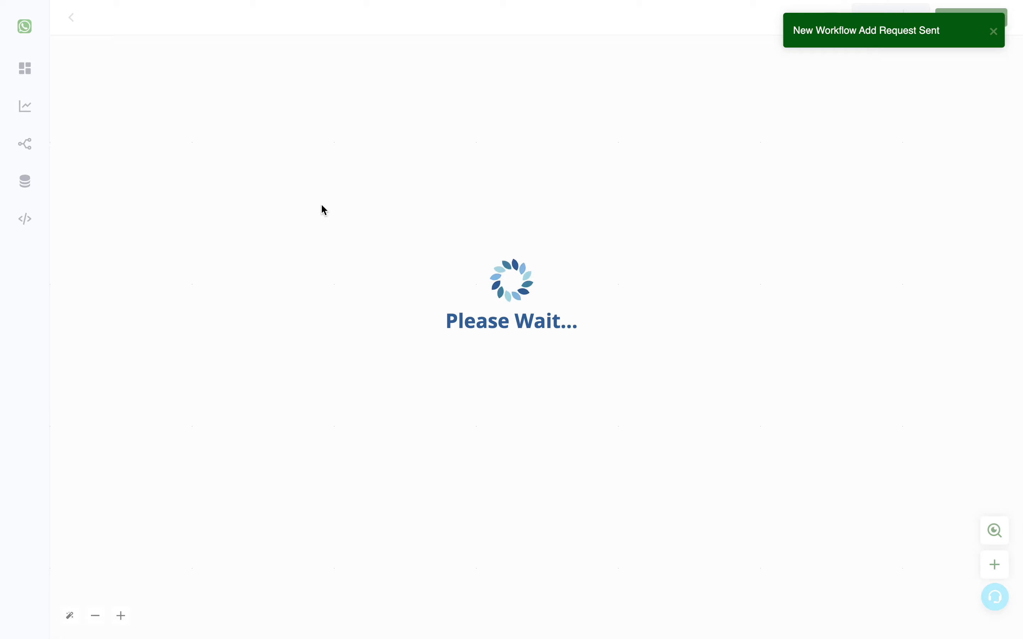
pyautogui.click(123, 17)
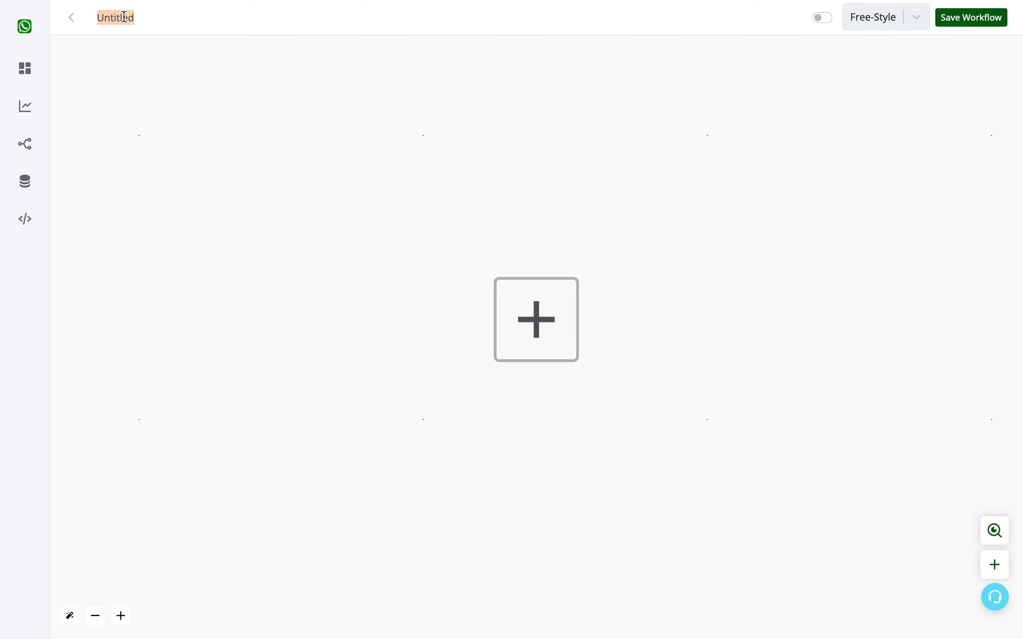
pyautogui.write('Data Bot')
# Step: Add a WhatsApp Chat Bot trigger of the type Message Match Keyword Condition to the empty workflow
pyautogui.click(573, 329)
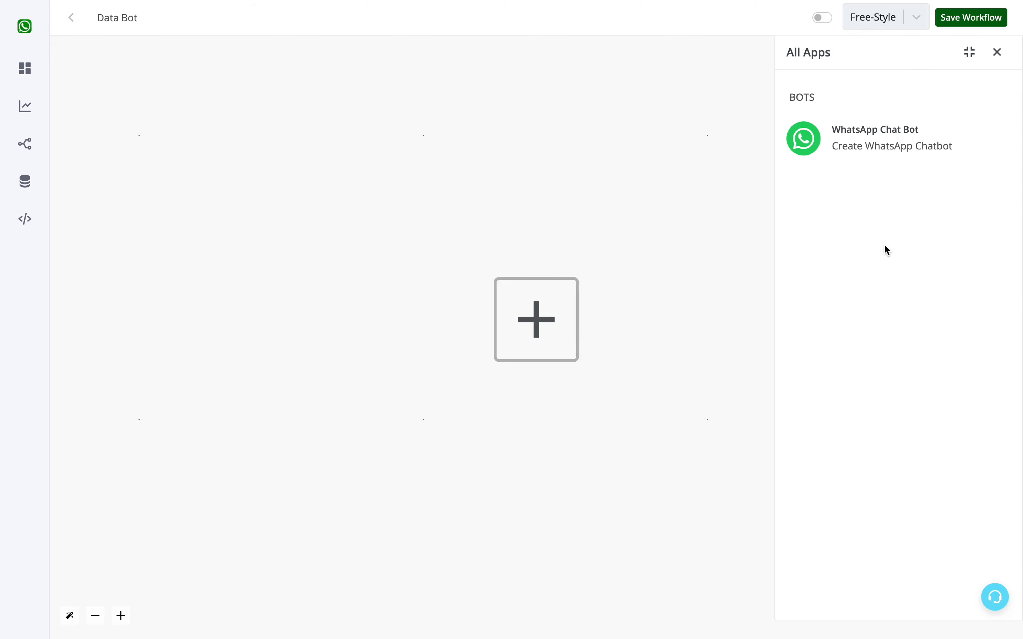
pyautogui.click(866, 158)
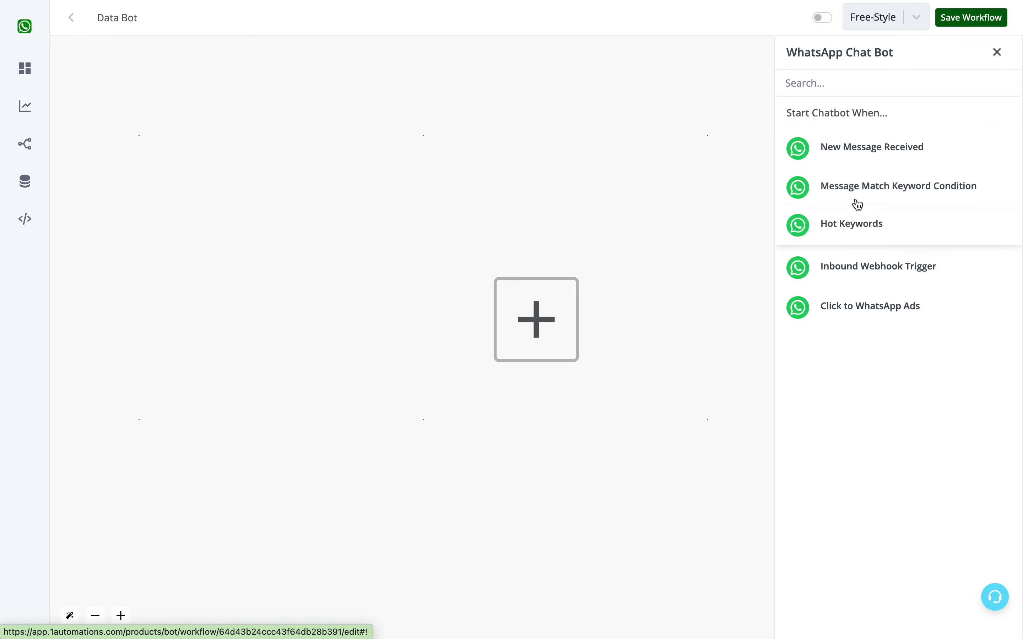
pyautogui.click(908, 190)
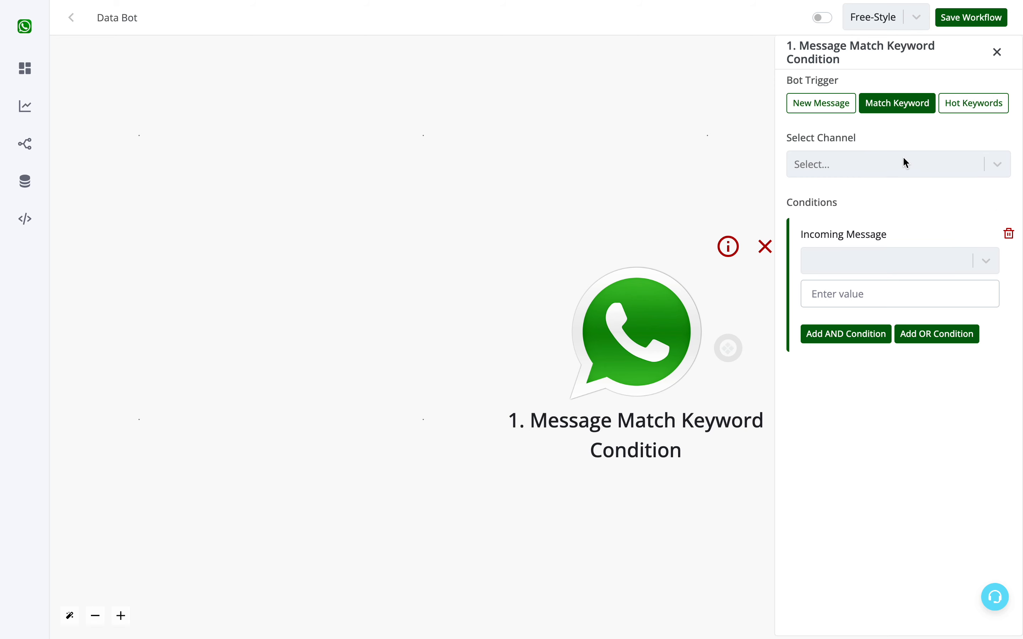
# Step: Set the trigger to Channel #1 with the condition that the incoming message is "Interested", and save it
pyautogui.click(903, 163)
pyautogui.click(900, 198)
pyautogui.click(896, 254)
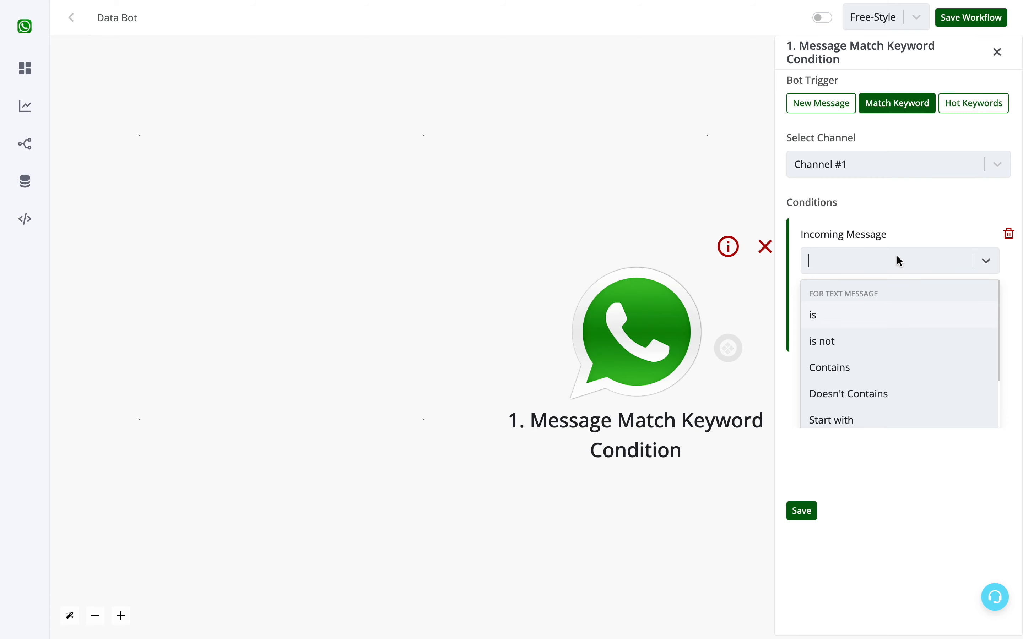
pyautogui.click(858, 322)
pyautogui.click(851, 286)
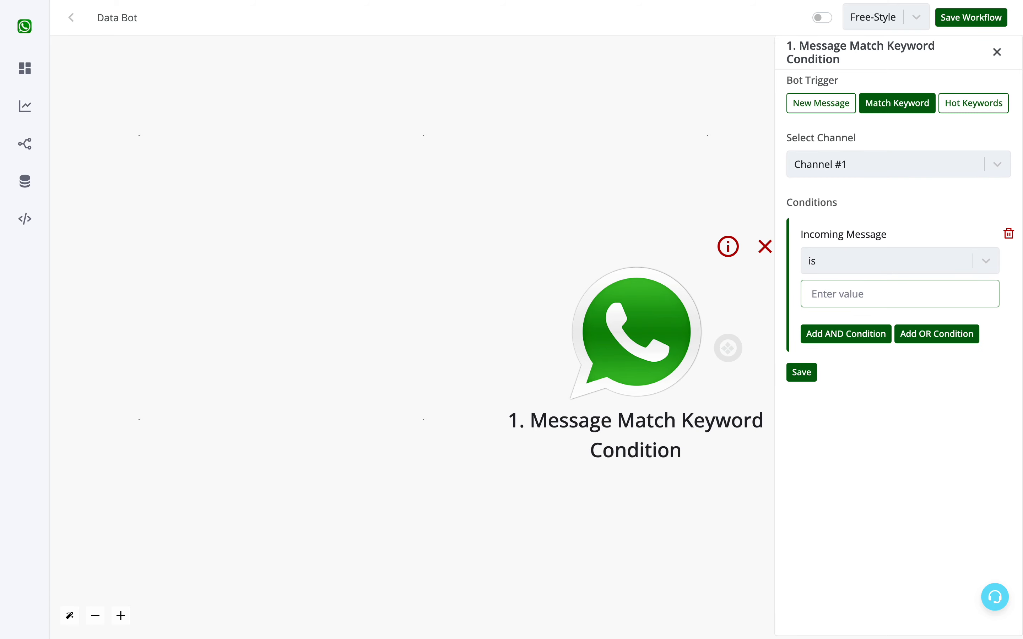
pyautogui.write('Interet')
pyautogui.press('BackSpace')
pyautogui.write('sted')
pyautogui.click(810, 375)
# Step: Connect a Send Message action of the Text Message type to the keyword trigger
pyautogui.click(727, 349)
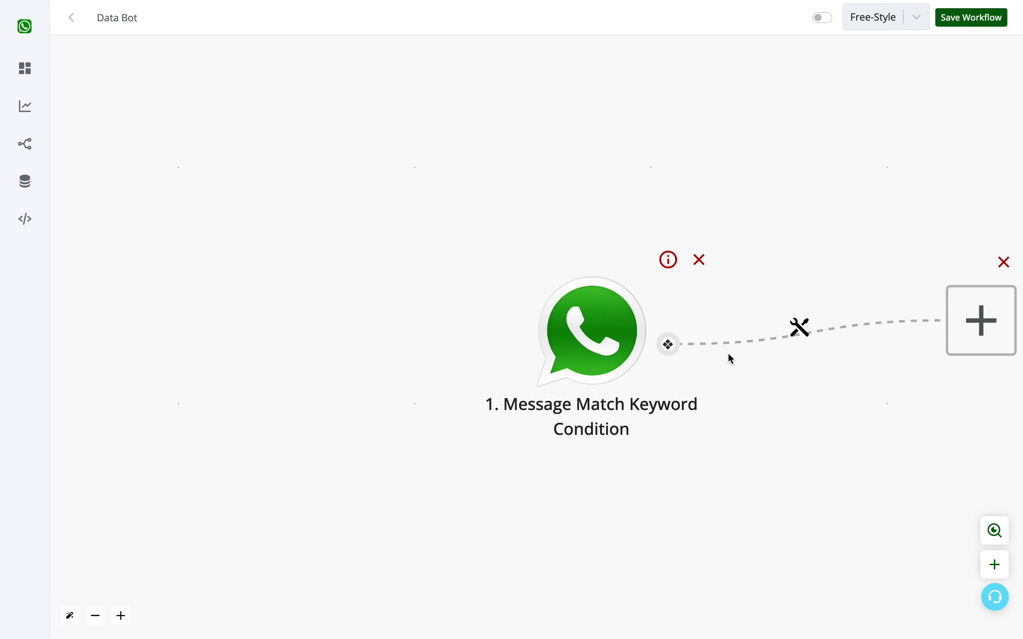
pyautogui.click(512, 330)
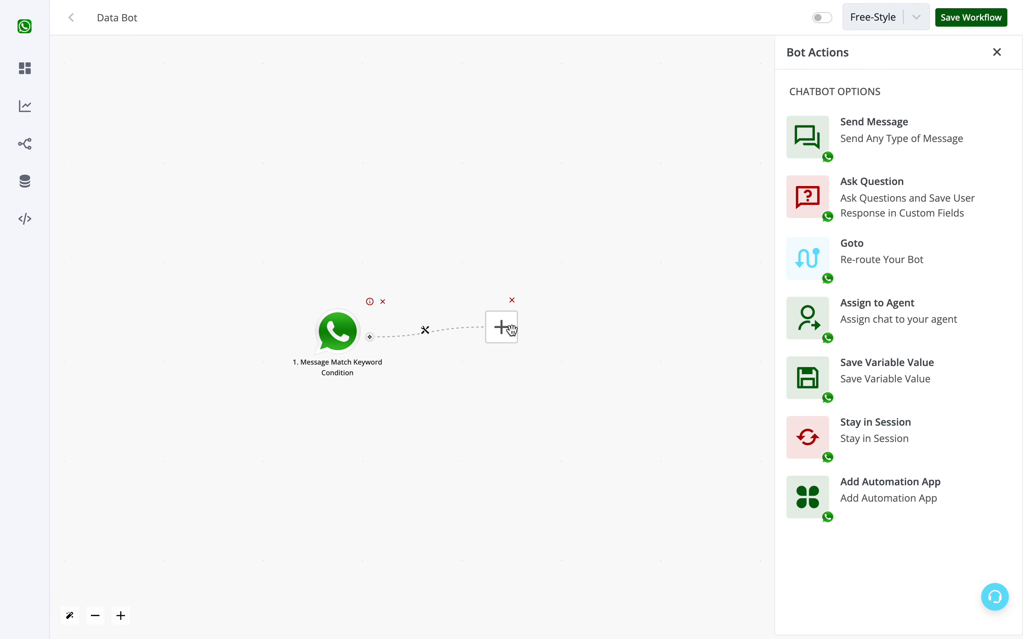
pyautogui.click(929, 144)
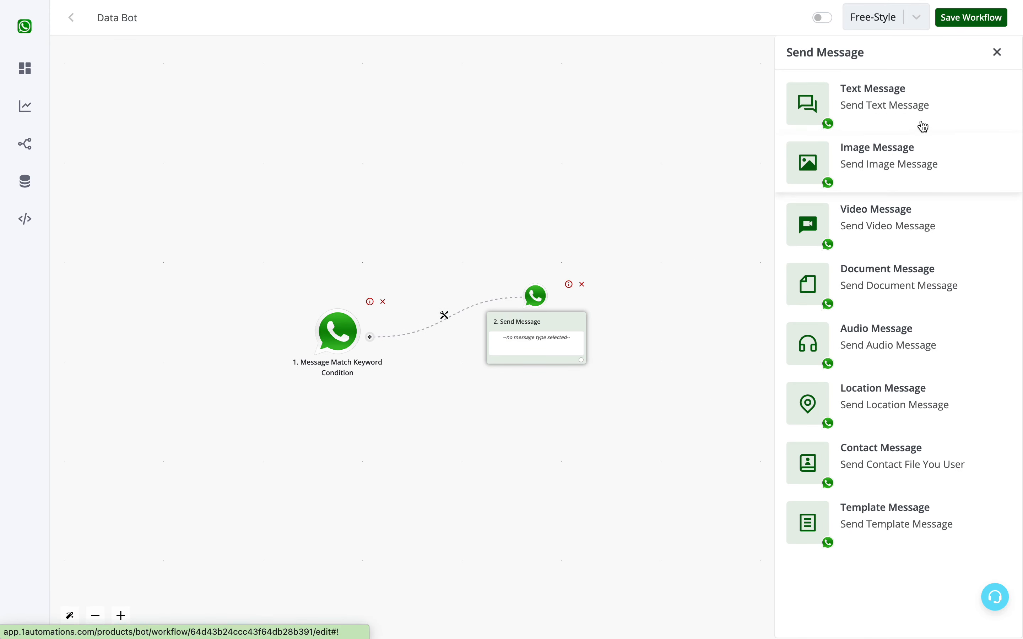
pyautogui.click(923, 126)
# Step: Start the message with "Hello {{name}}," using the name custom field, followed by "Thanks for your interest." on a new line
pyautogui.click(867, 171)
pyautogui.write('Hello')
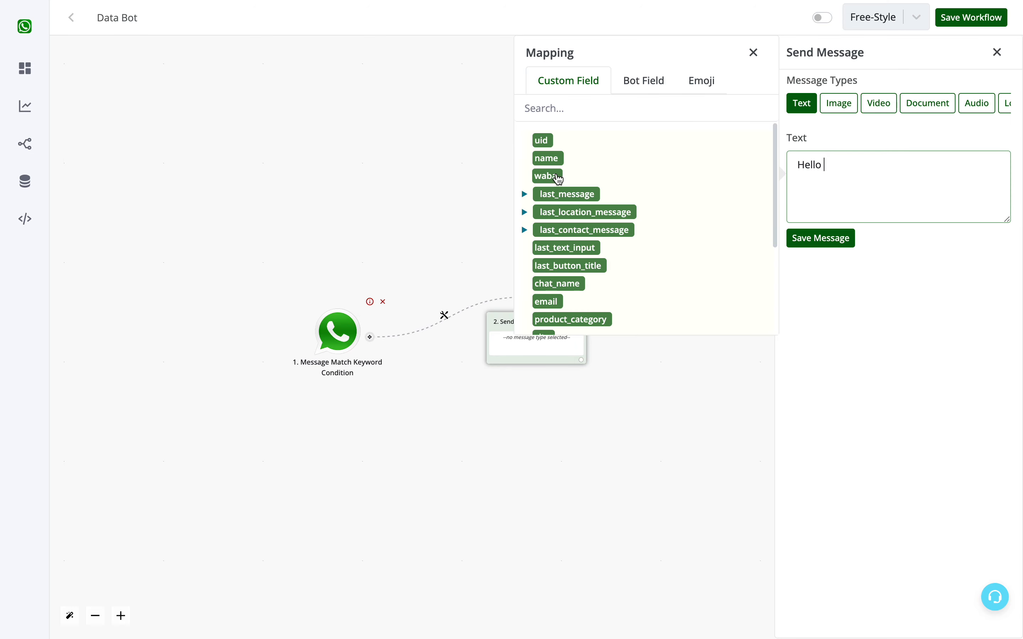
pyautogui.click(547, 158)
pyautogui.click(917, 214)
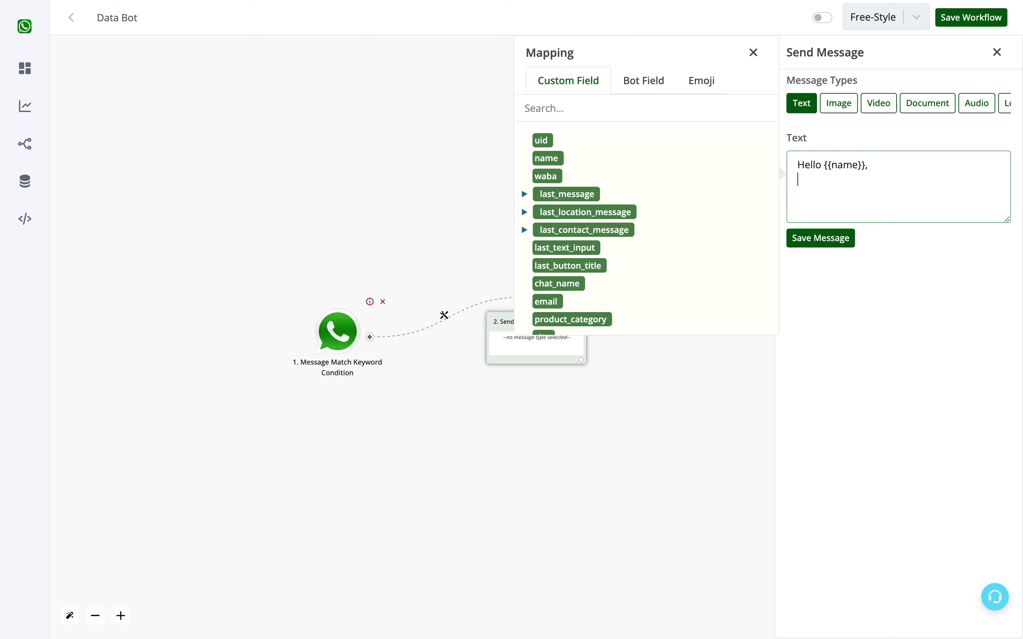
pyautogui.write('Thanls for your interest.')
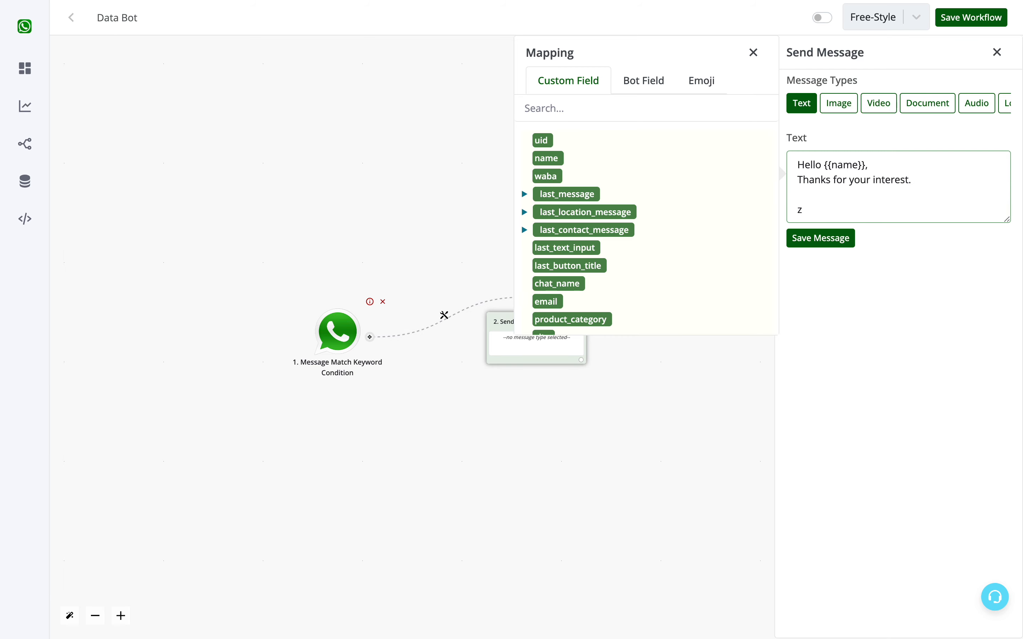
# Step: Add "kindly let us know the below details so our sales team can get in touch with you" and save the message
pyautogui.write('indly let us know the below details')
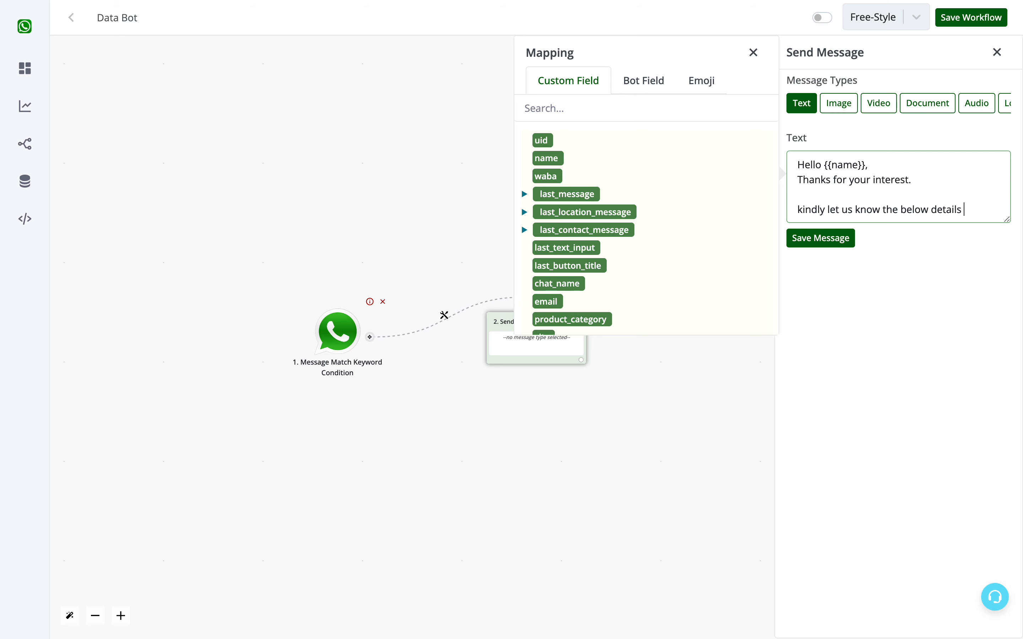
pyautogui.write(' so our sales')
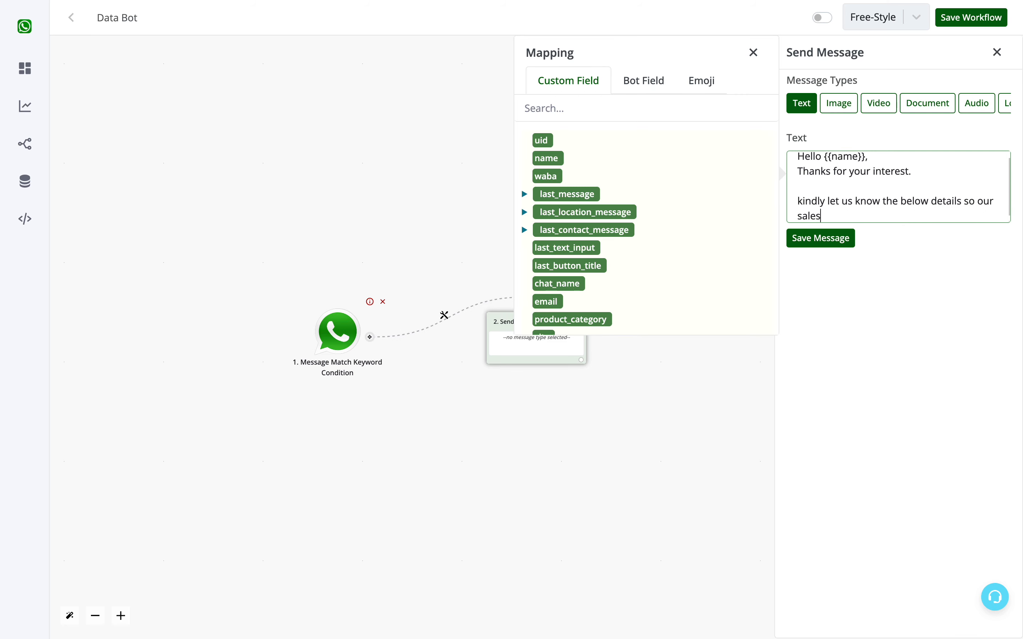
pyautogui.write(' team can get in touch with you')
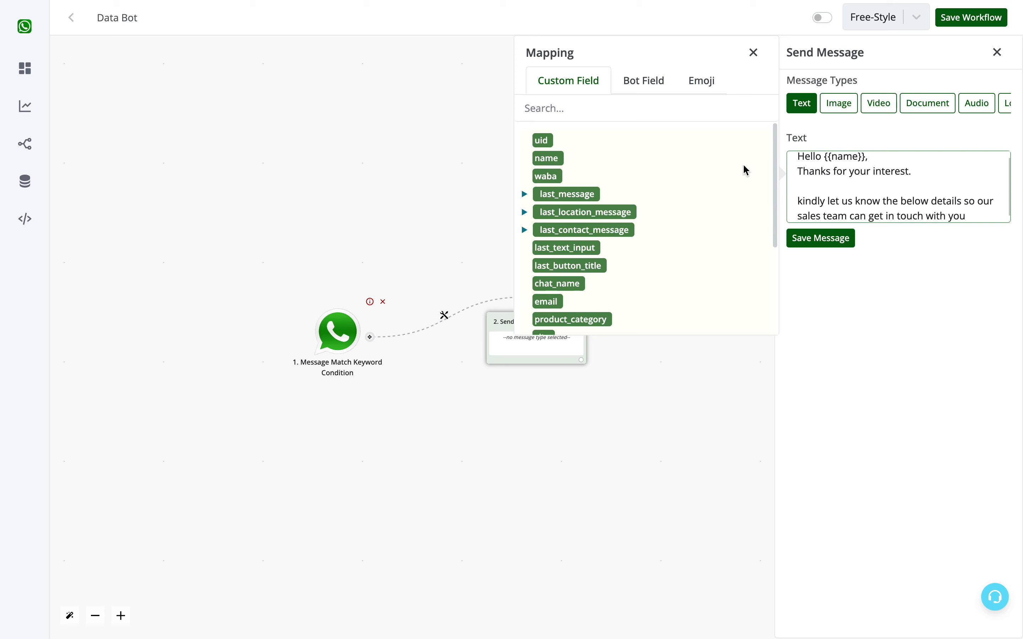
pyautogui.moveTo(865, 158); pyautogui.dragTo(827, 164)
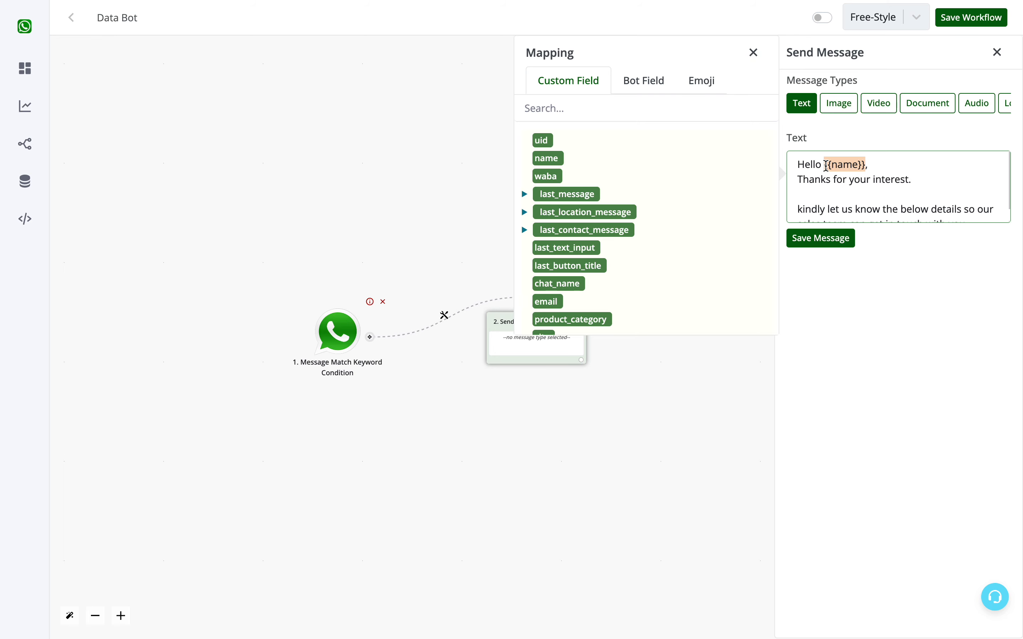
pyautogui.click(819, 240)
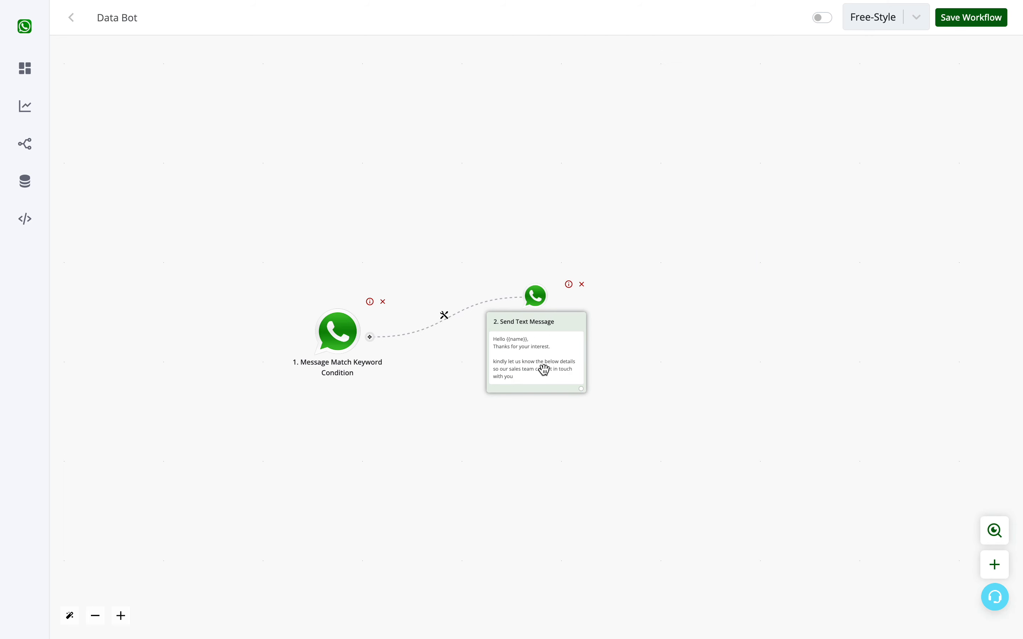
# Step: Connect an Ask Question action of the Text Message type after the Send Text Message block
pyautogui.click(582, 389)
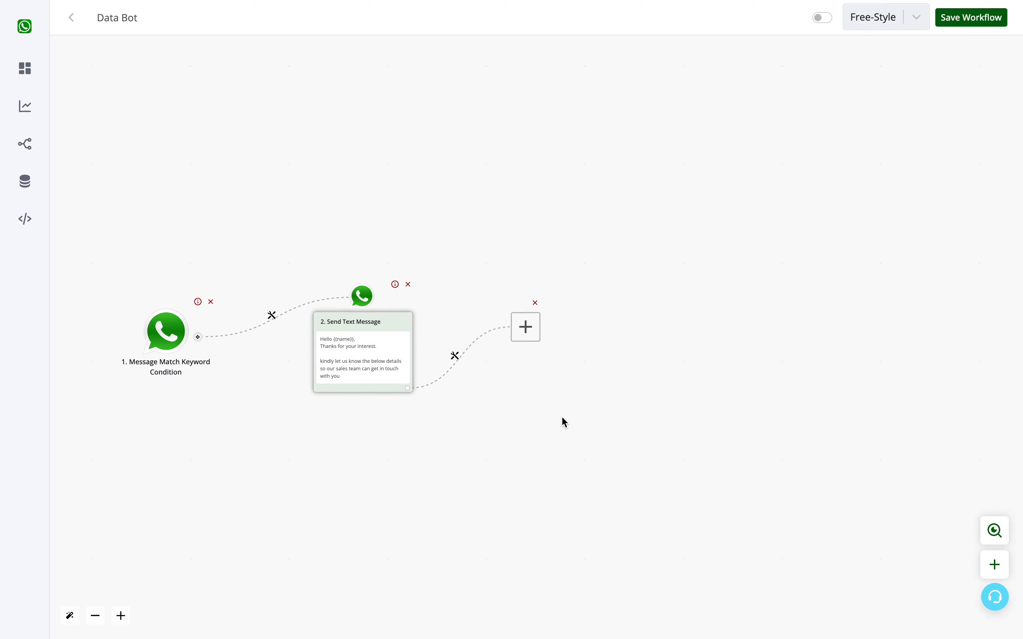
pyautogui.click(503, 329)
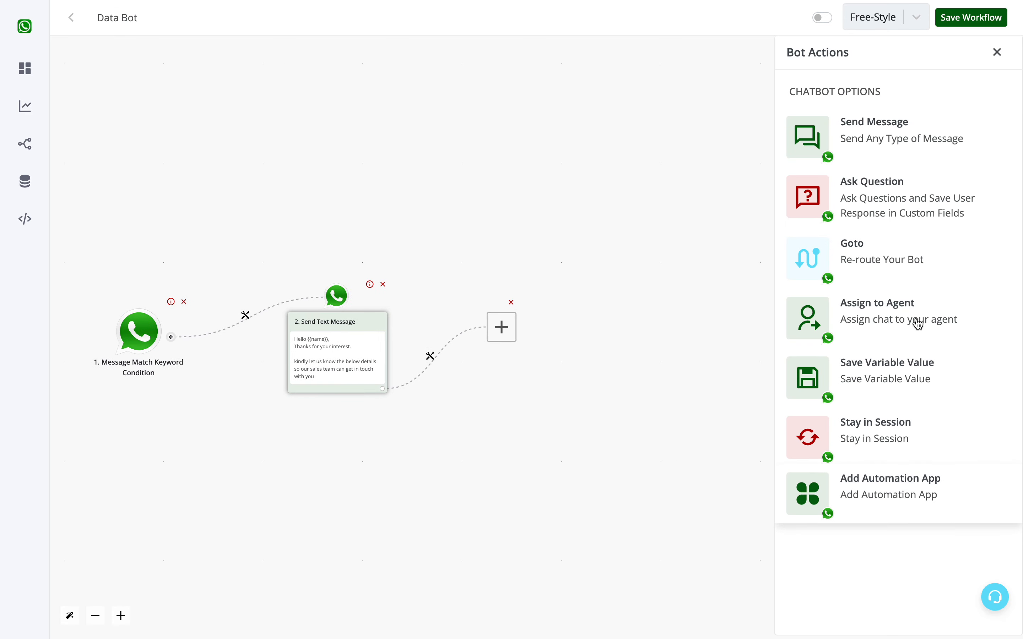
pyautogui.click(877, 198)
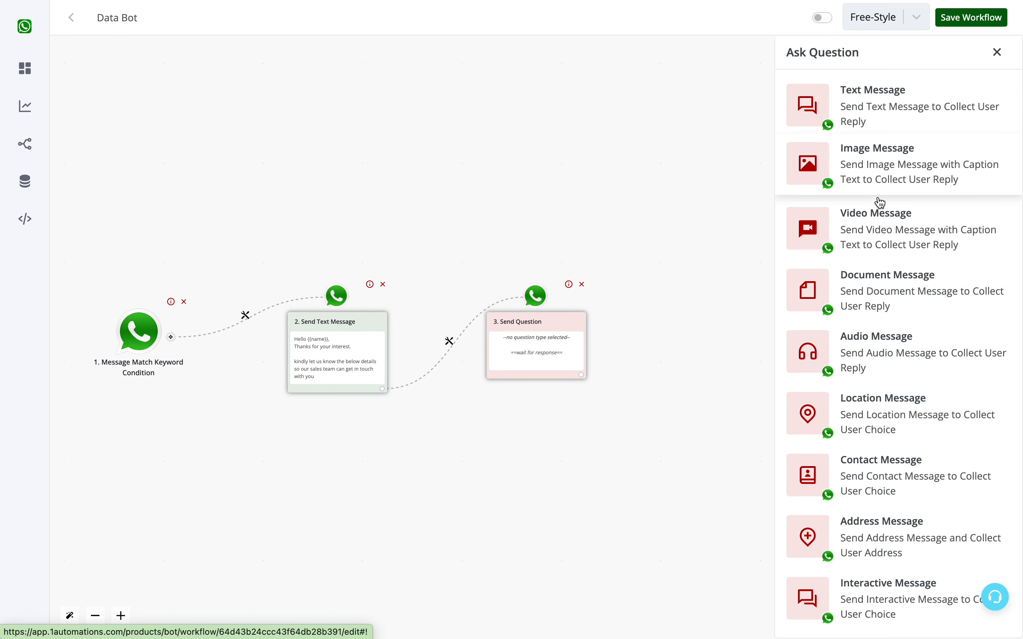
pyautogui.moveTo(348, 436); pyautogui.dragTo(408, 425)
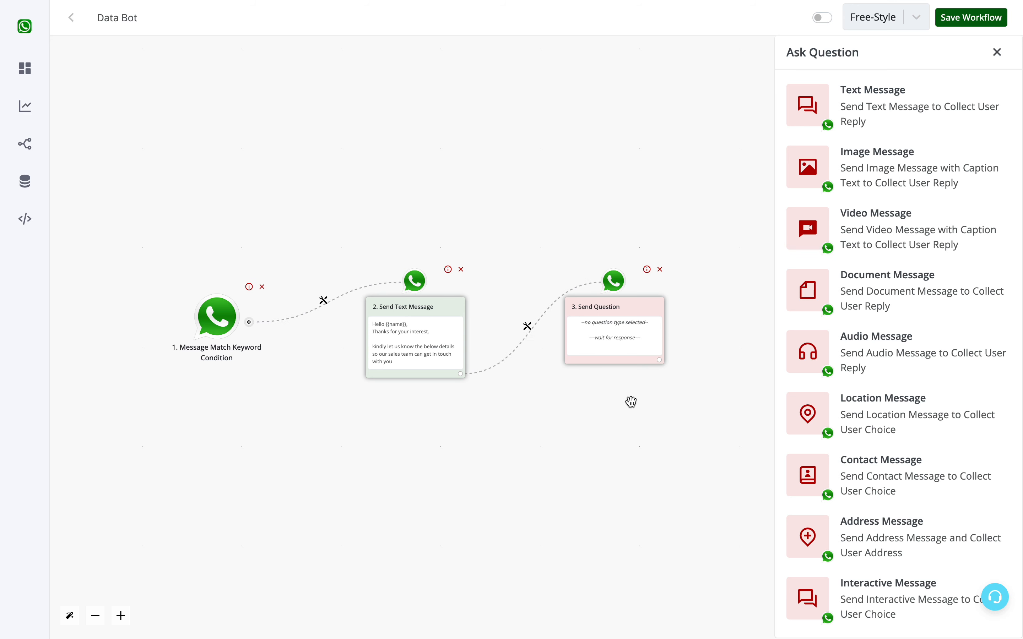
pyautogui.moveTo(634, 448); pyautogui.dragTo(522, 438)
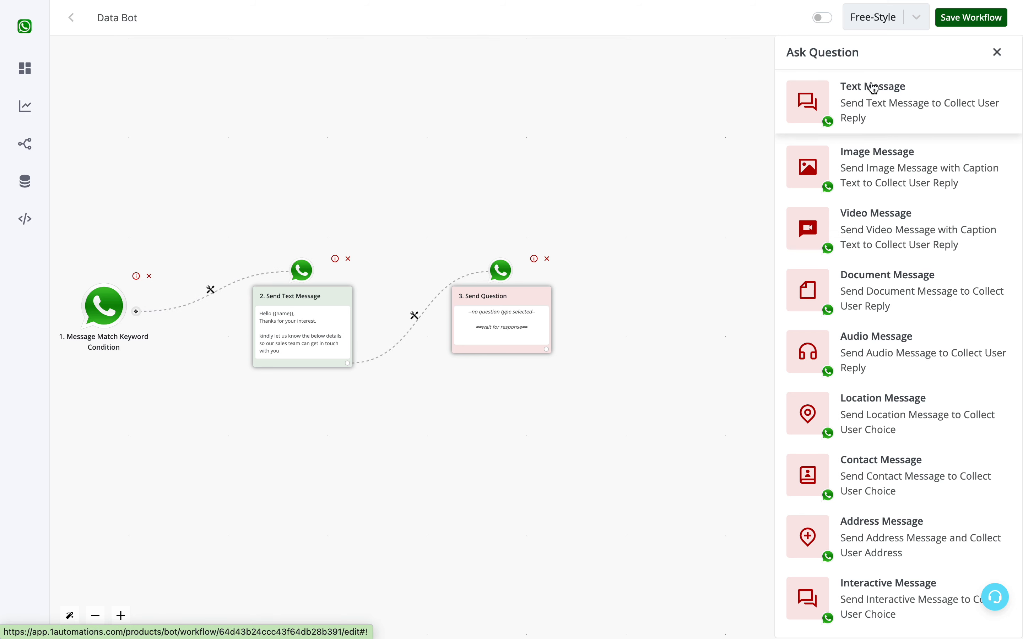
pyautogui.click(867, 103)
# Step: Write the question "Let us know your city ?" and have its response saved to the City custom field
pyautogui.click(861, 195)
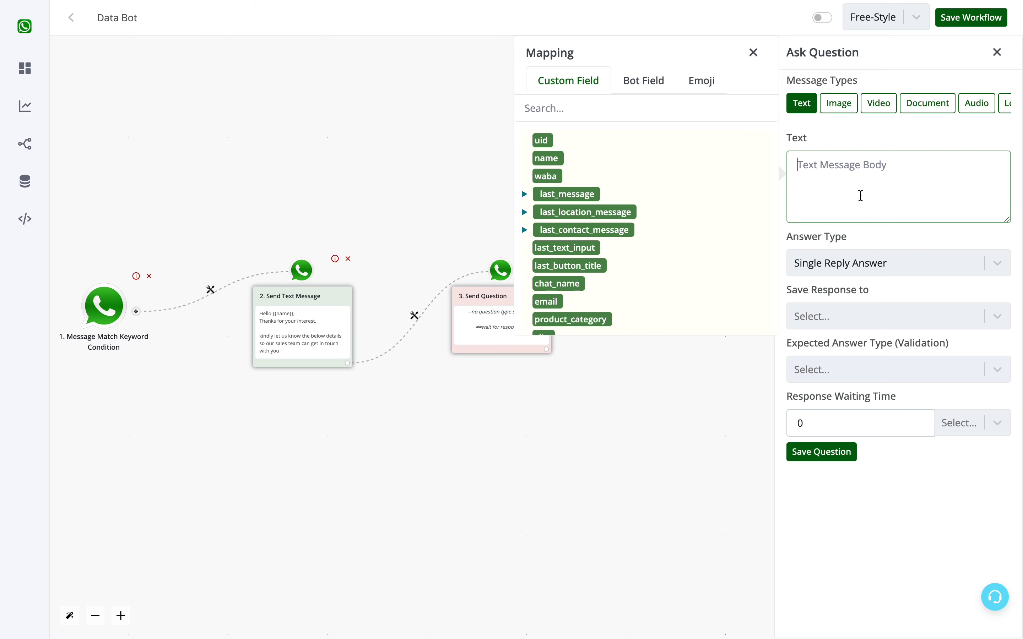
pyautogui.write('Let us know your city ?')
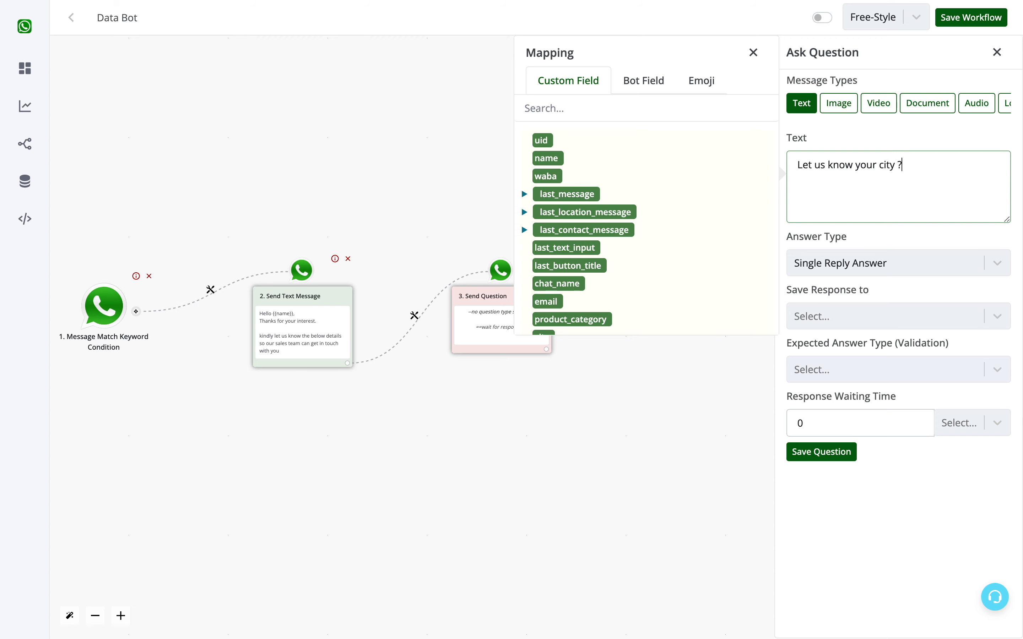
pyautogui.click(797, 287)
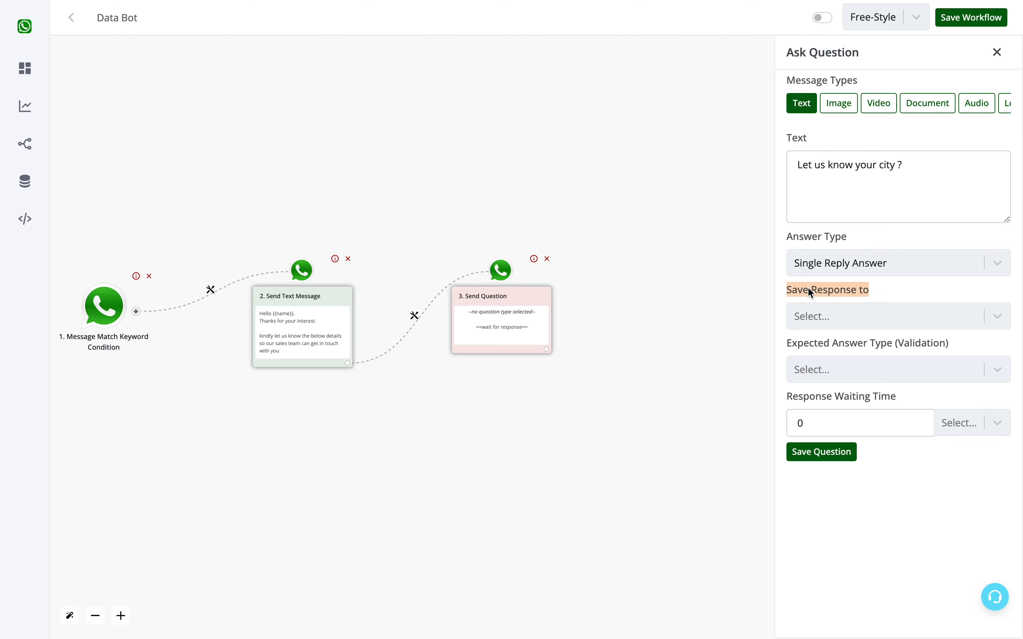
pyautogui.click(879, 316)
pyautogui.click(835, 431)
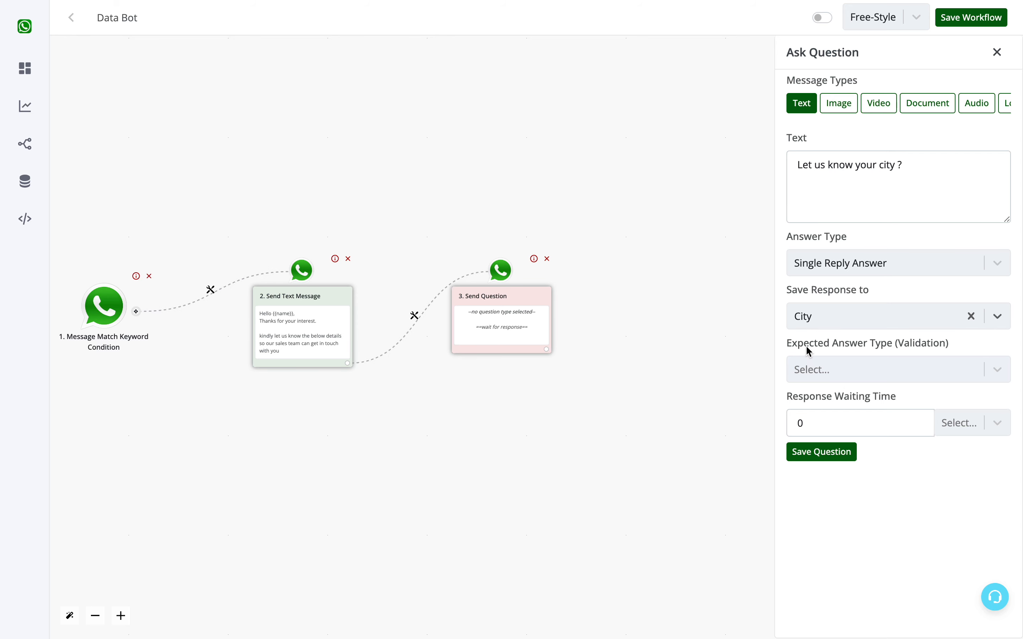
# Step: Set the city question's expected answer type to Text, with the retry message "Kindly enter in text format only"
pyautogui.click(883, 370)
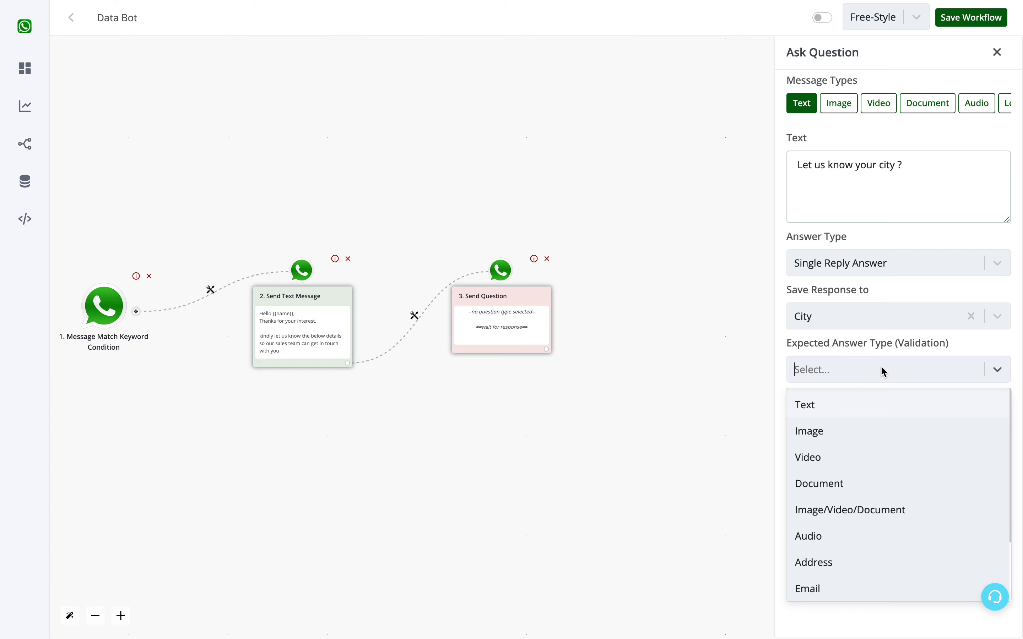
pyautogui.click(838, 404)
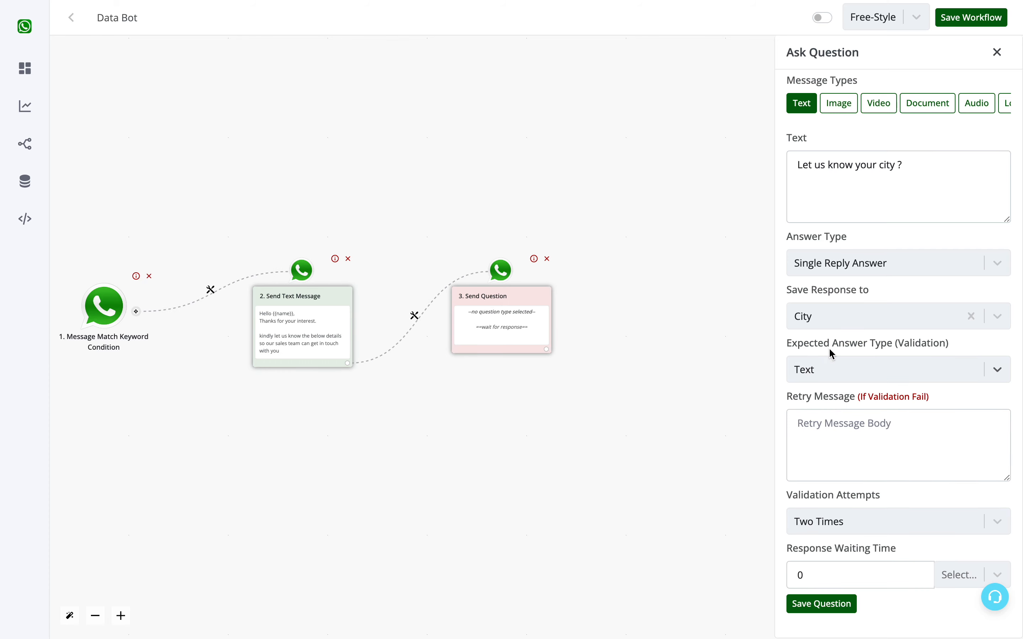
pyautogui.click(822, 437)
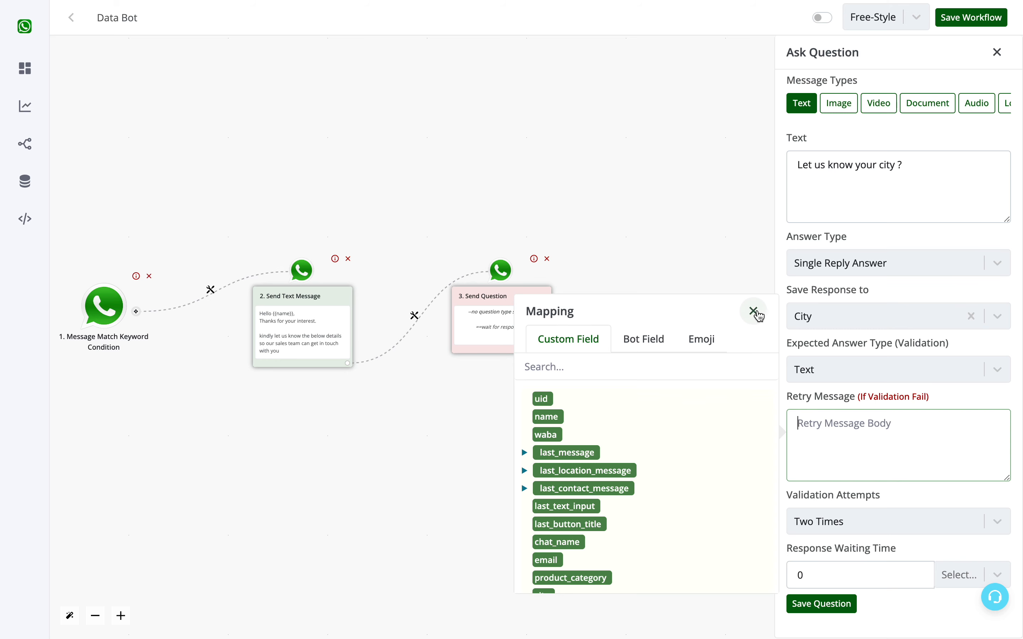
pyautogui.click(754, 312)
pyautogui.click(813, 442)
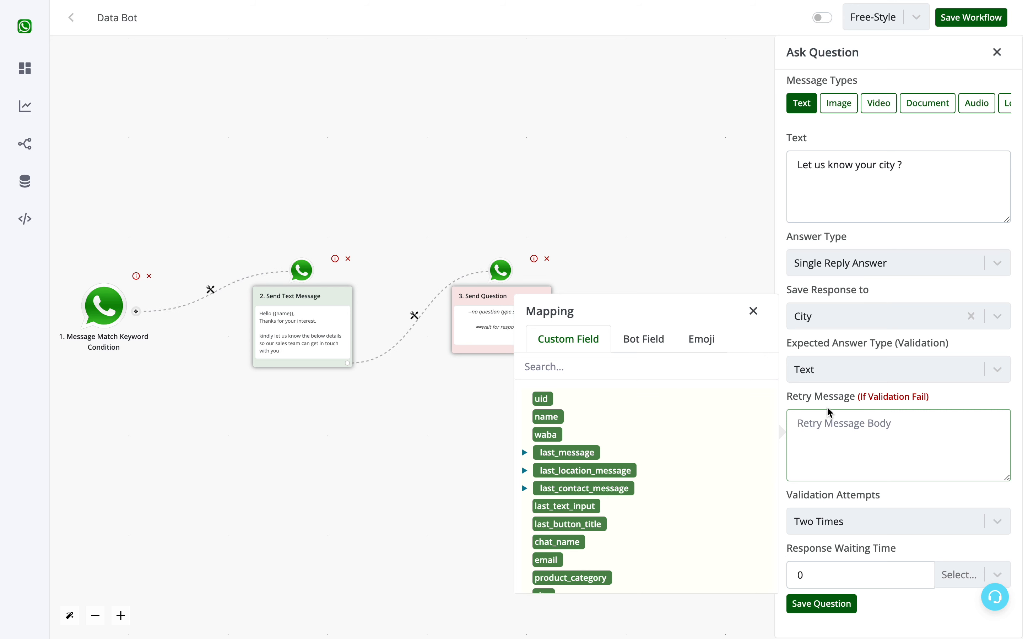
pyautogui.write('Kindly enter in text for')
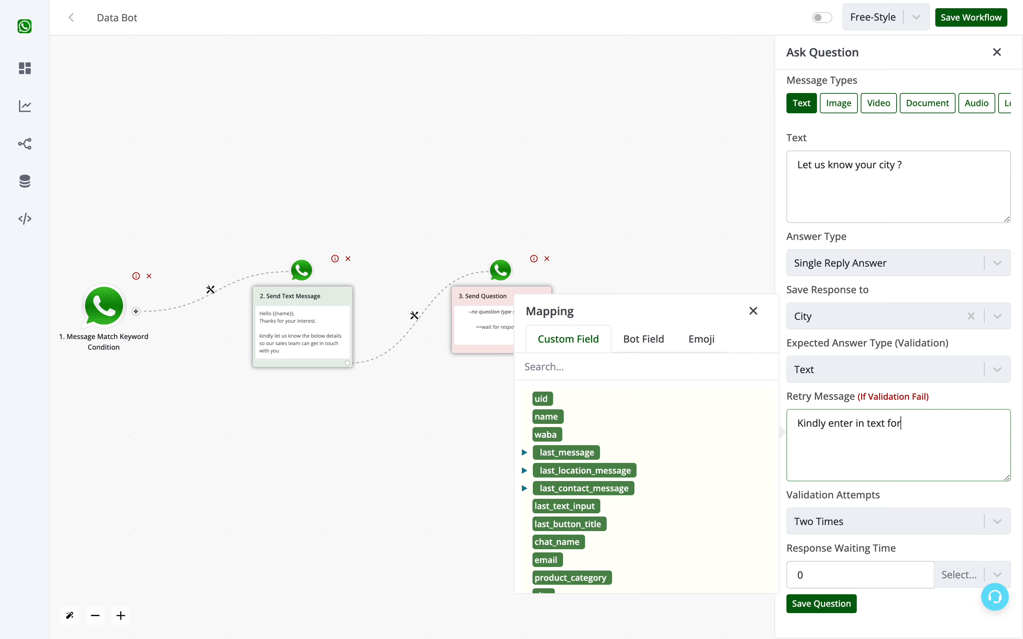
pyautogui.write('mal')
pyautogui.write('only')
# Step: Set the validation attempts to Four Times and the response waiting time to 12 hours, and save the city question
pyautogui.click(846, 518)
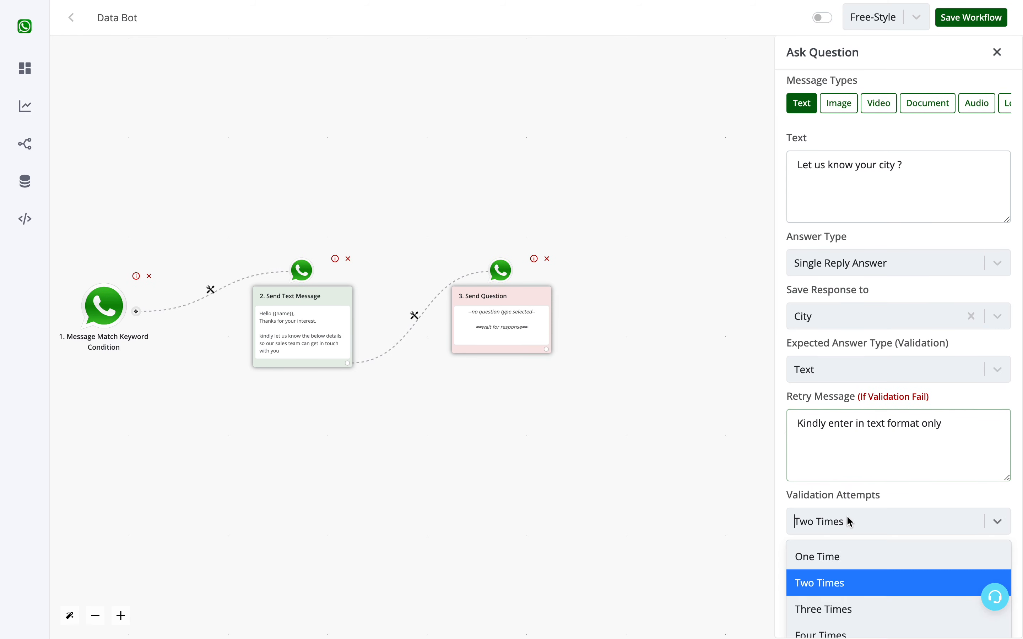
pyautogui.click(846, 634)
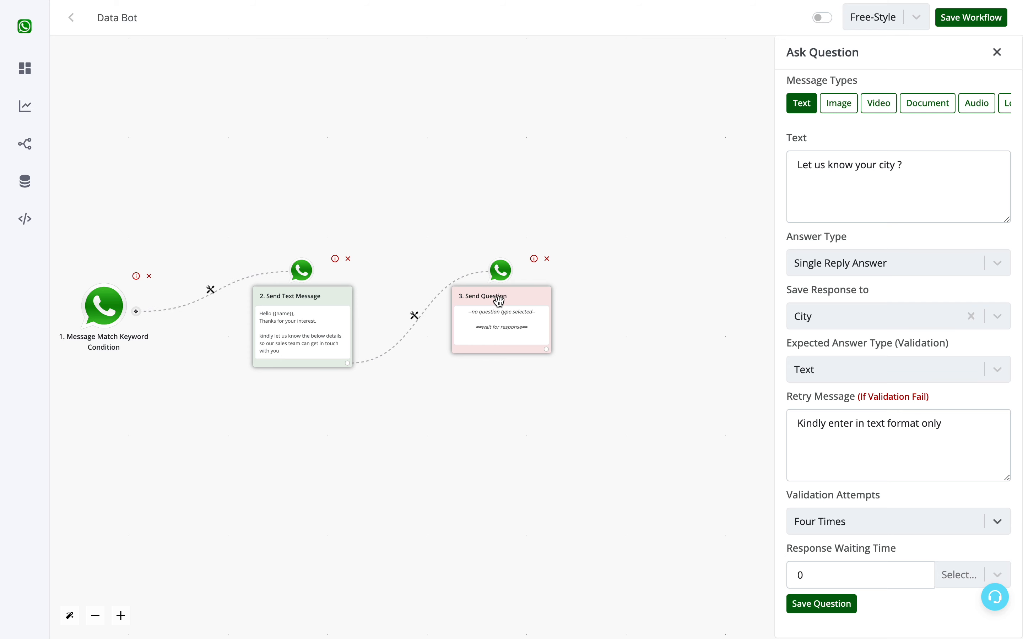
pyautogui.click(962, 577)
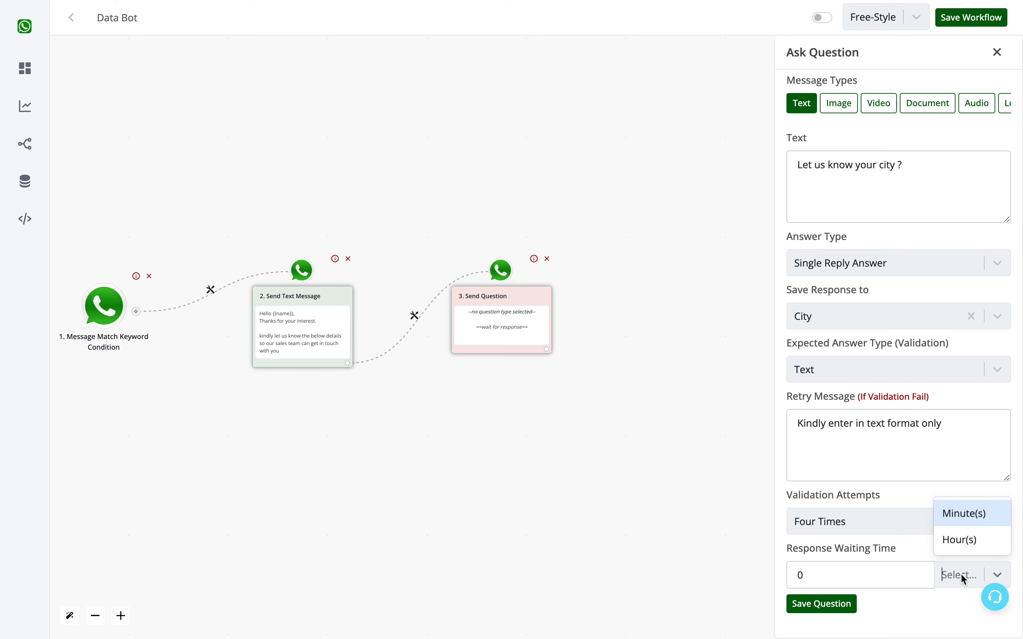
pyautogui.click(964, 544)
pyautogui.doubleClick(895, 570)
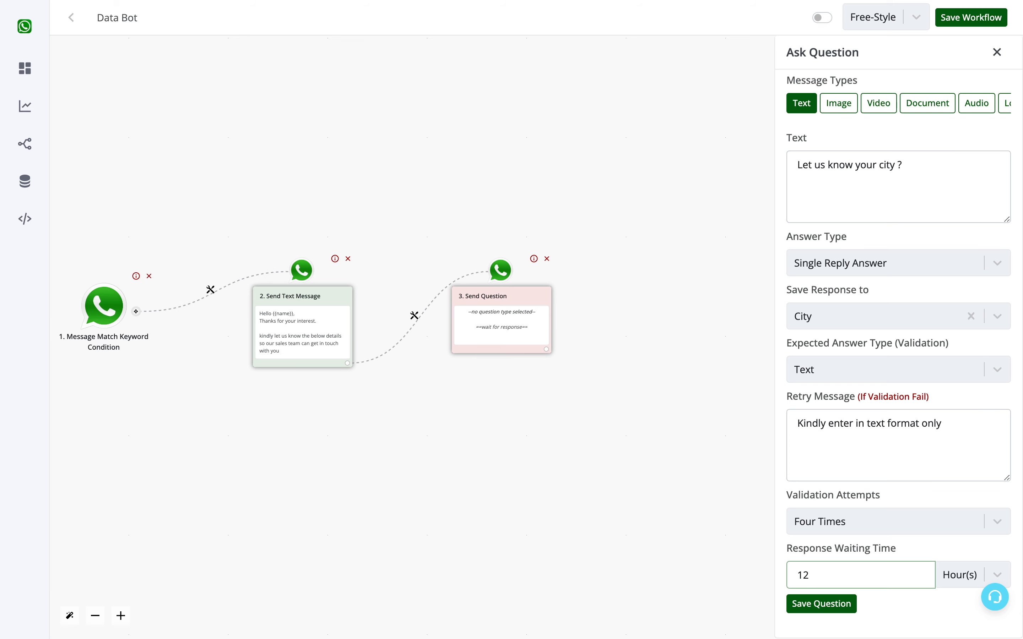
pyautogui.click(829, 603)
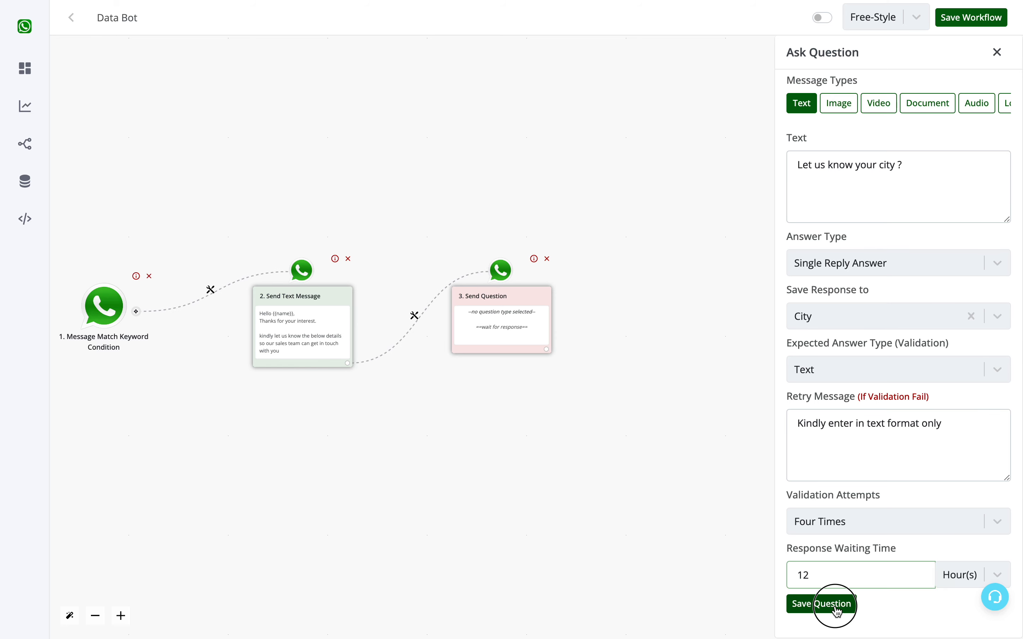
# Step: Connect an Ask Question action of the Interactive Message type after the city question block
pyautogui.click(547, 381)
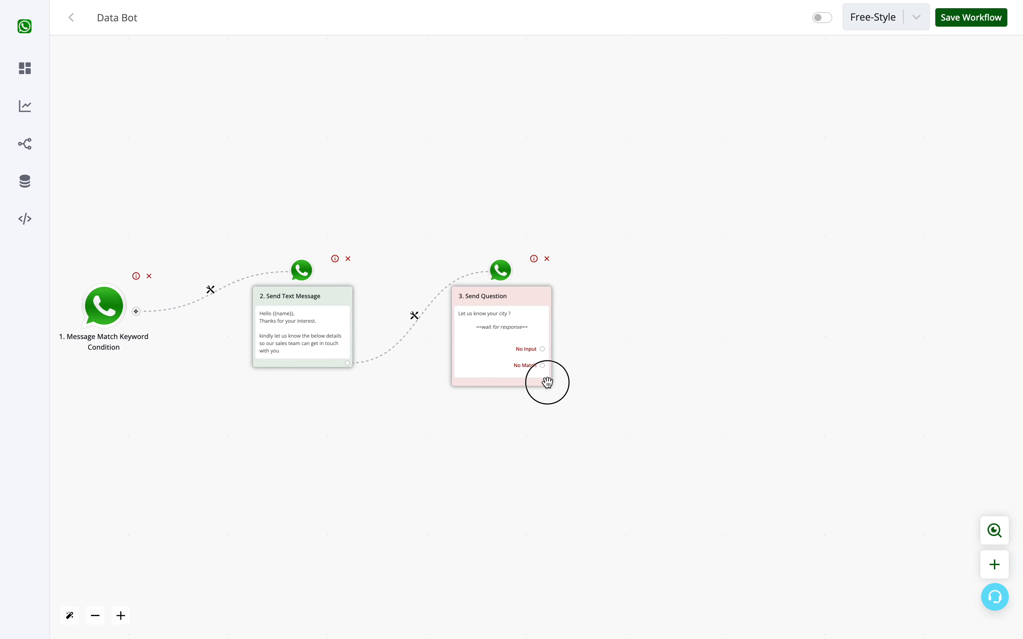
pyautogui.click(502, 326)
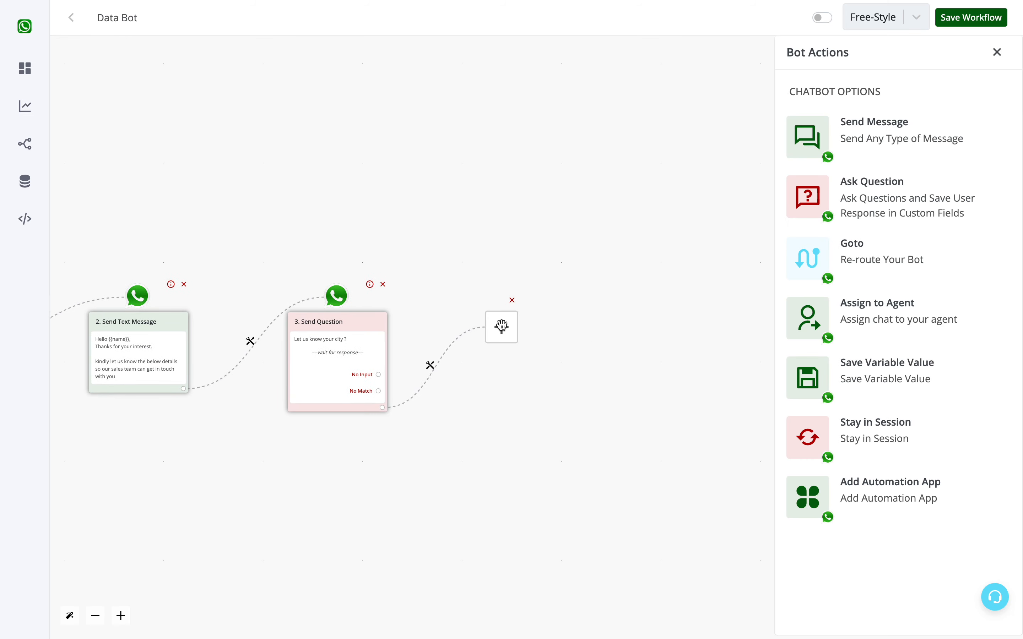
pyautogui.click(897, 194)
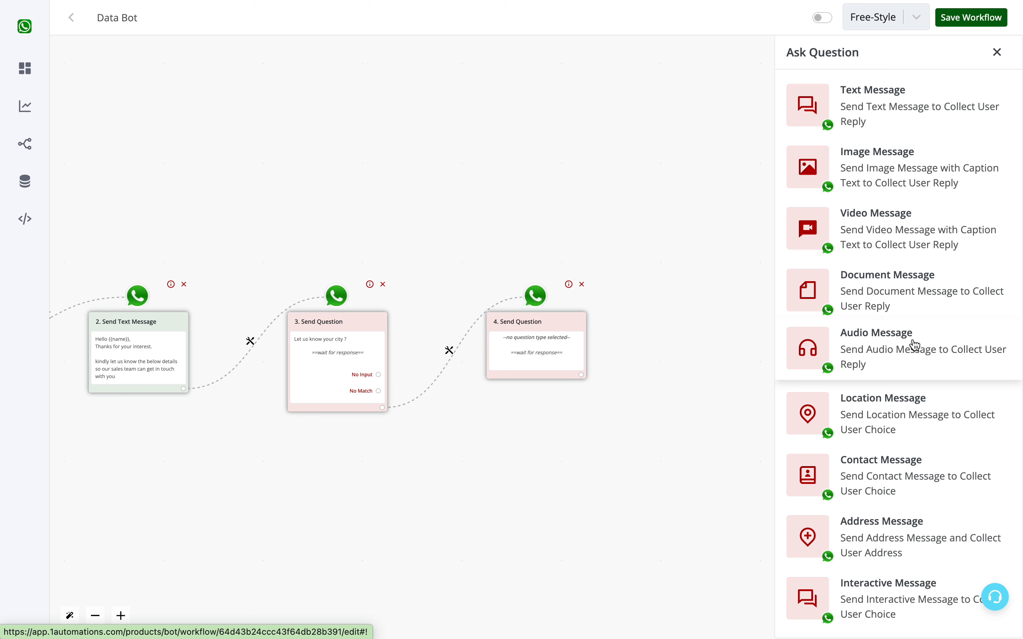
pyautogui.click(890, 600)
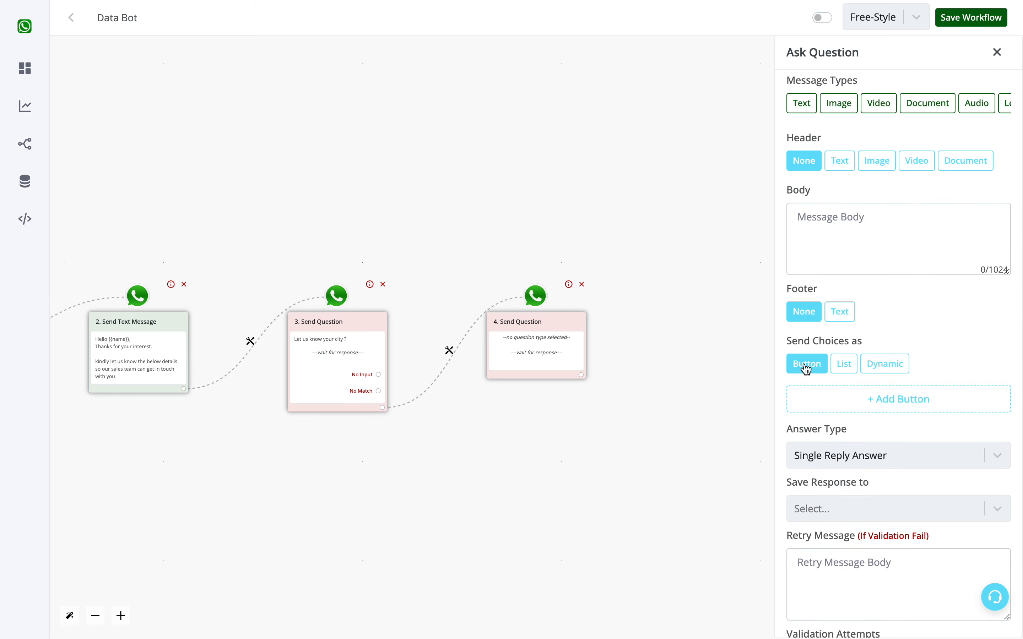
# Step: Enter the body "Are your a Retailer or Wholesaler ?" and add two answer buttons to the interactive question
pyautogui.click(856, 240)
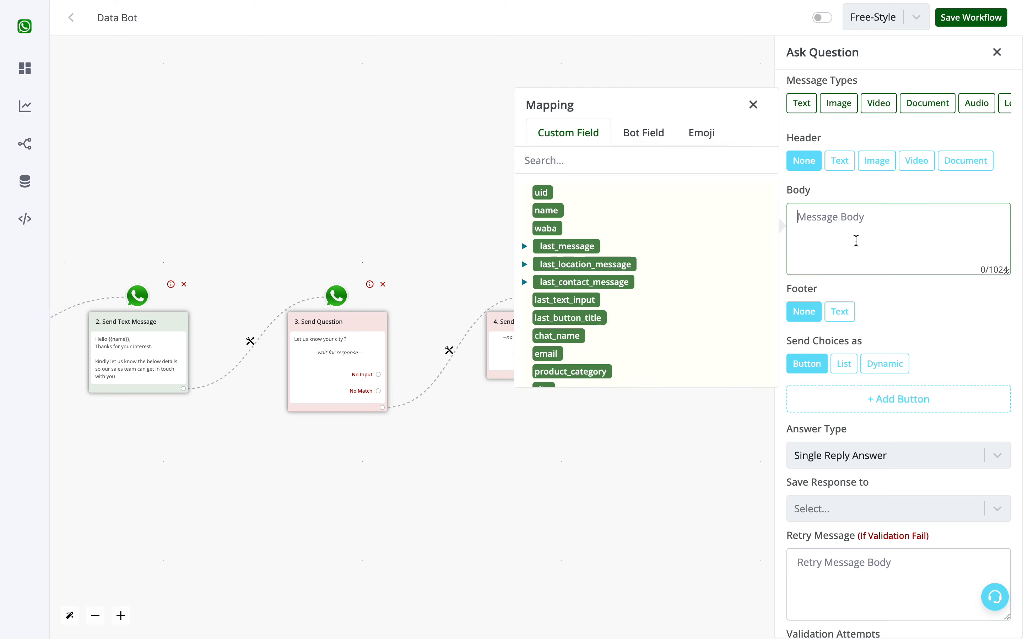
pyautogui.write('Are your a Retailer or')
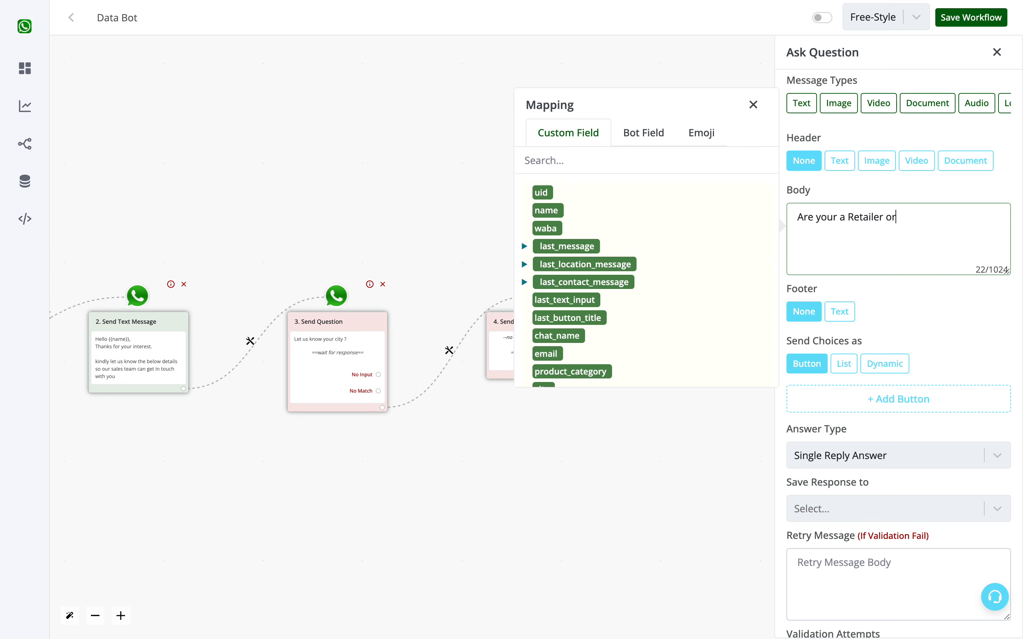
pyautogui.write(' Wholesaler ?')
pyautogui.click(858, 400)
pyautogui.click(864, 434)
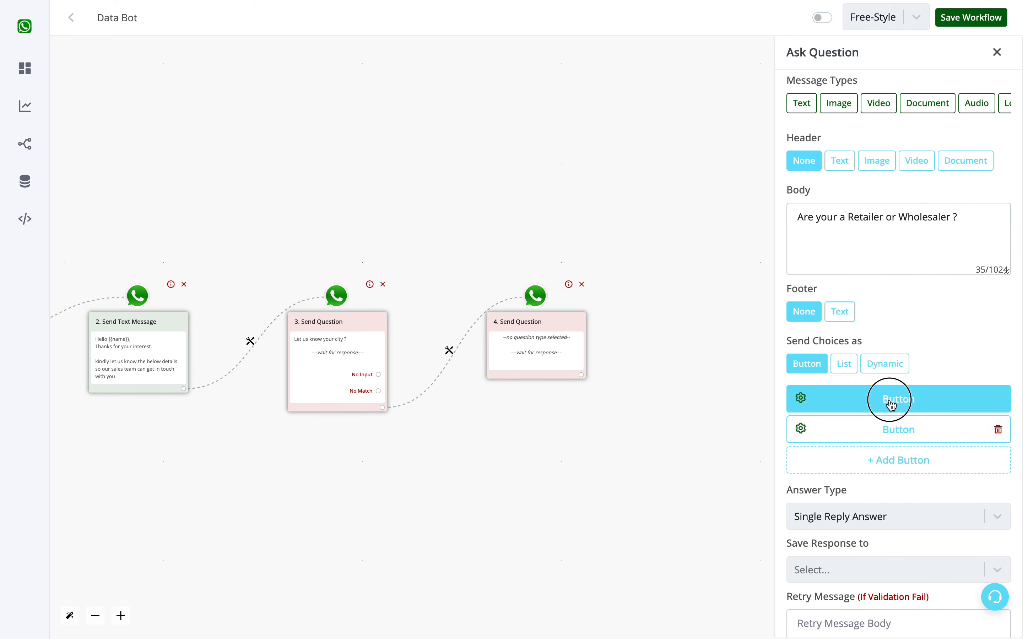
# Step: Label the first answer button Retailer and the second one Wholesaler, saving each choice configuration
pyautogui.click(890, 402)
pyautogui.click(667, 406)
pyautogui.doubleClick(669, 407)
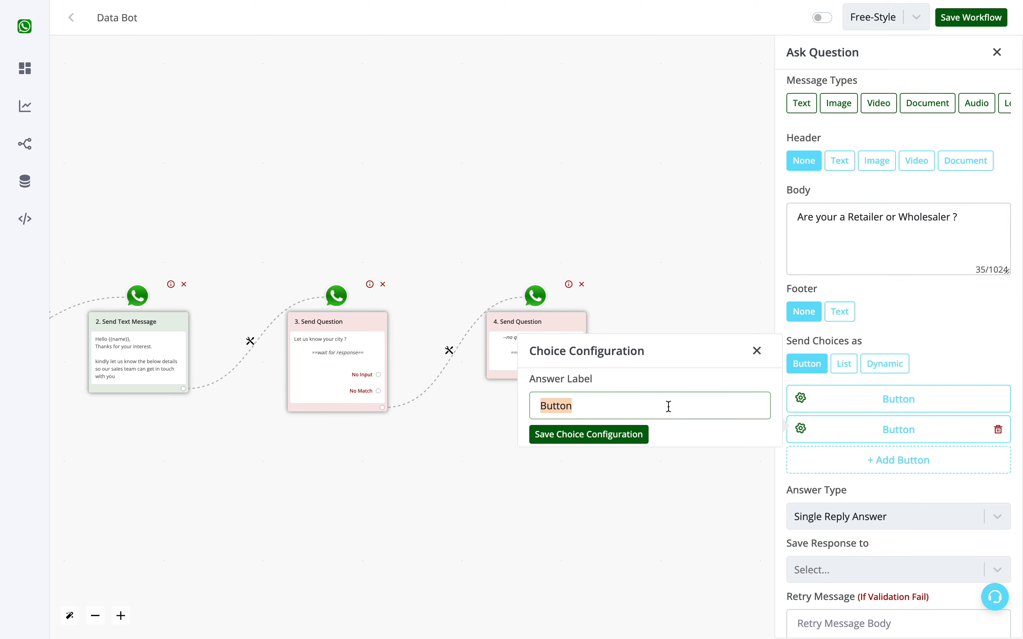
pyautogui.write('Retailer')
pyautogui.click(616, 438)
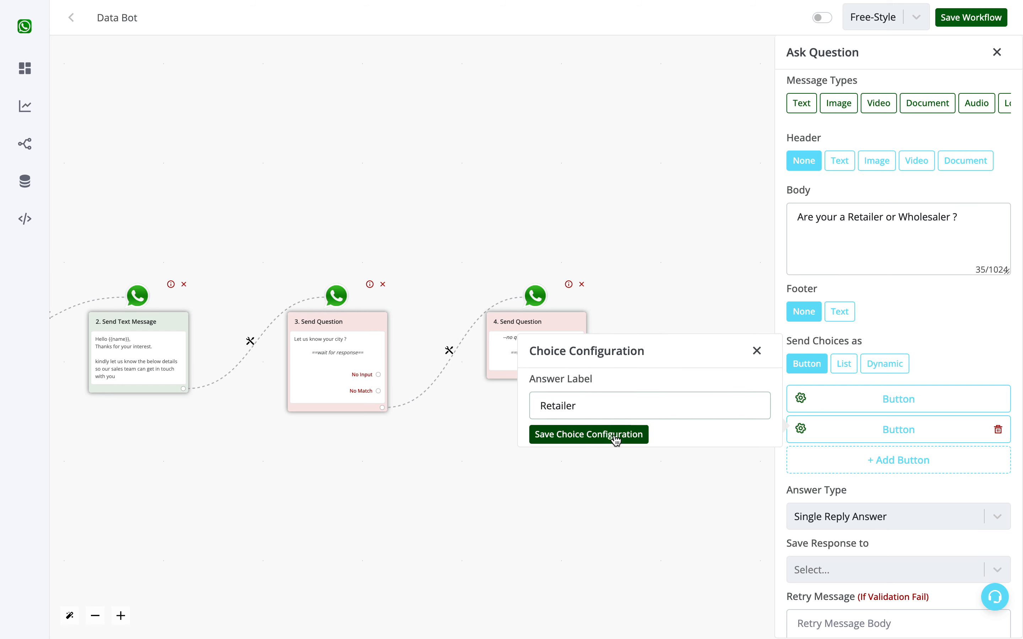
pyautogui.click(836, 435)
pyautogui.doubleClick(641, 427)
pyautogui.write('Wh')
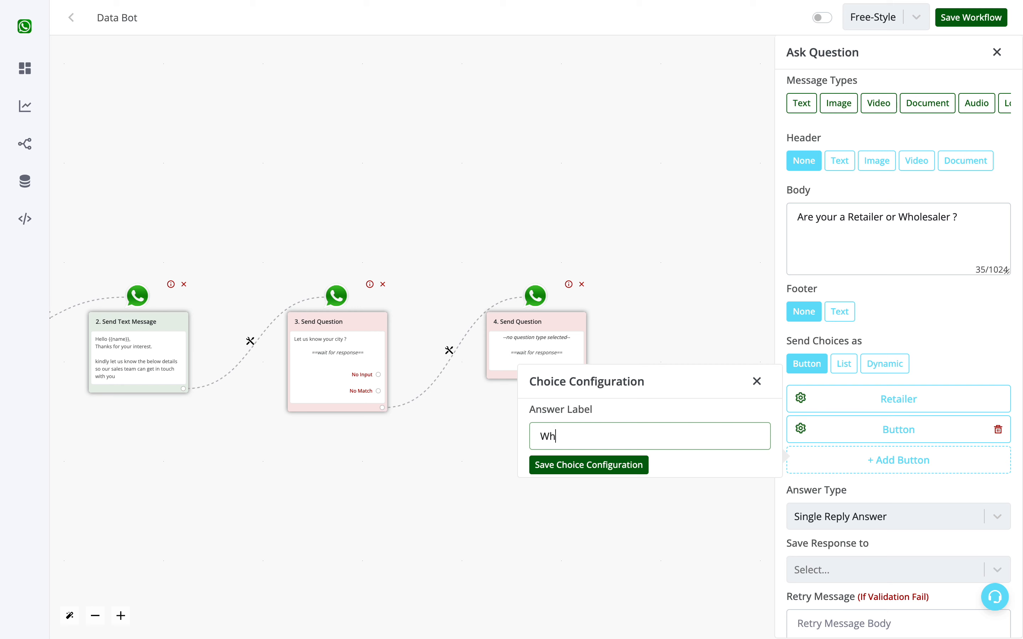
pyautogui.write('olesaler')
pyautogui.click(576, 467)
# Step: Have the interactive question's response saved to the category custom field and save the question
pyautogui.scroll(-4, 910, 504)
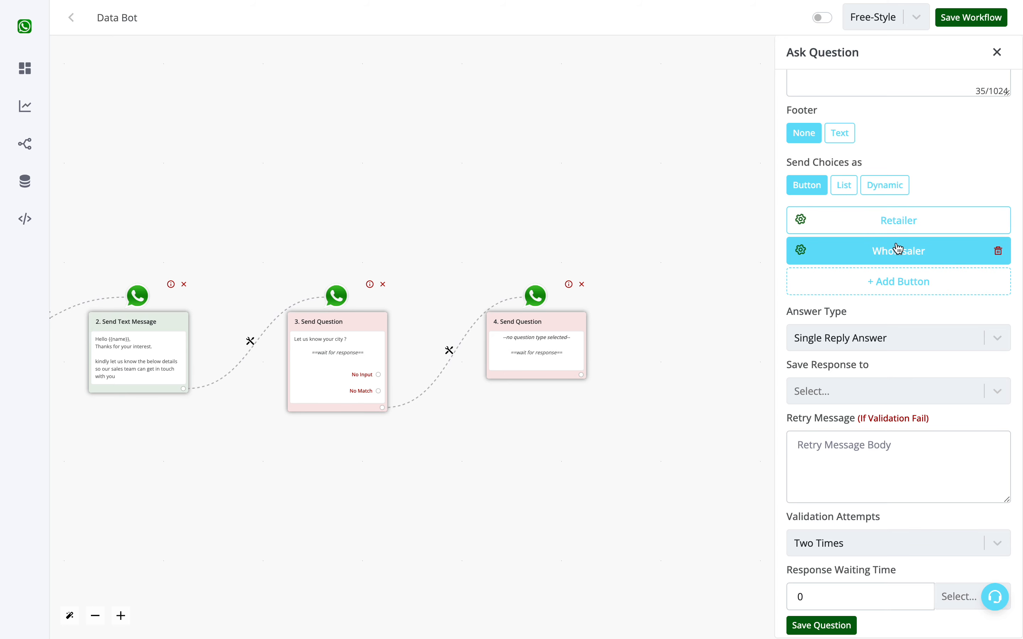
pyautogui.click(866, 395)
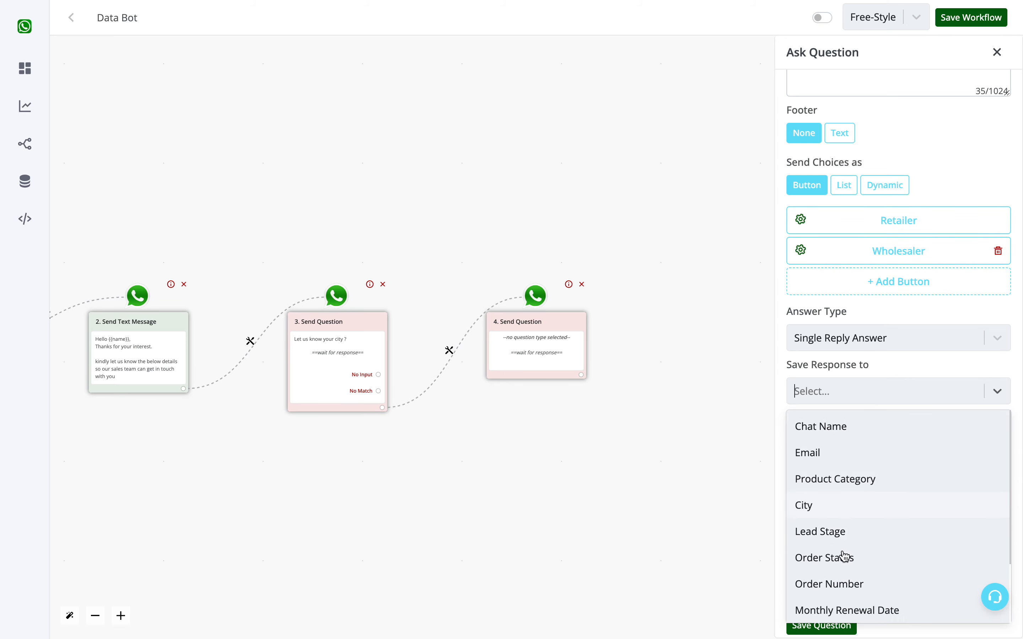
pyautogui.scroll(-3, 840, 508)
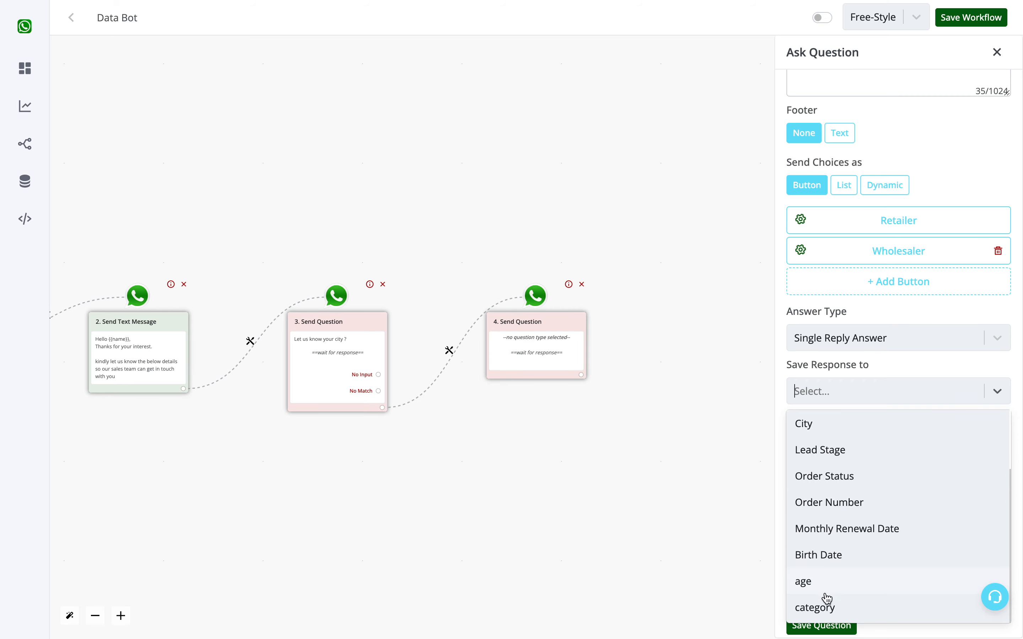
pyautogui.click(819, 609)
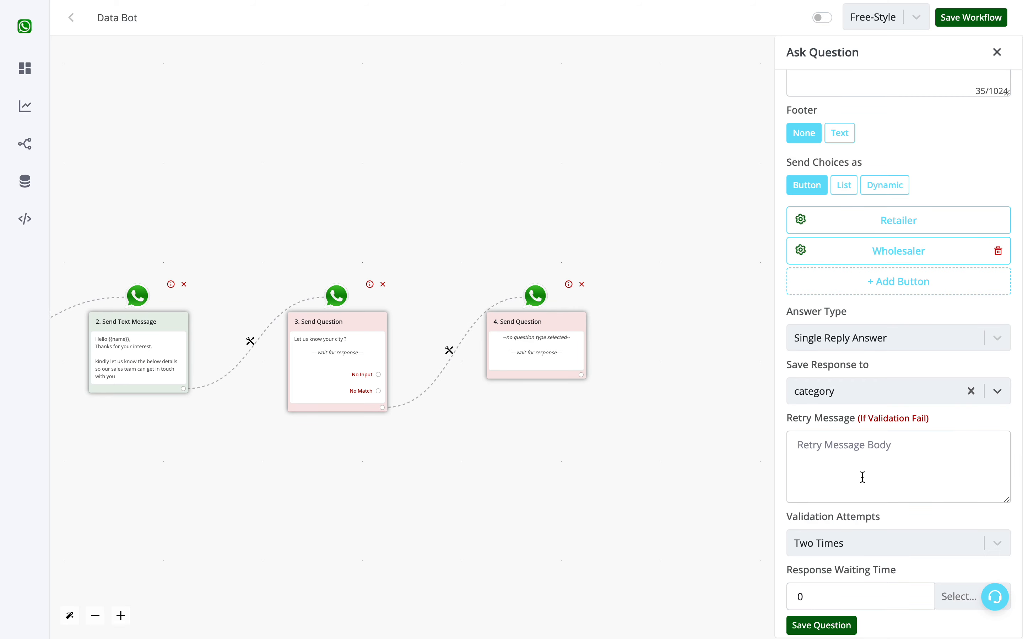
pyautogui.click(854, 448)
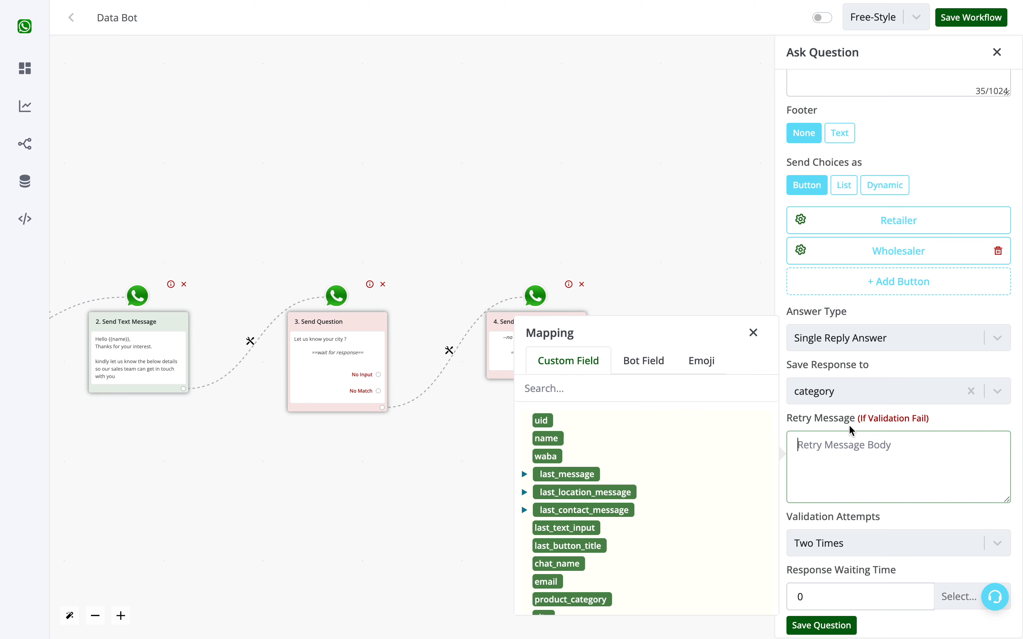
pyautogui.click(753, 333)
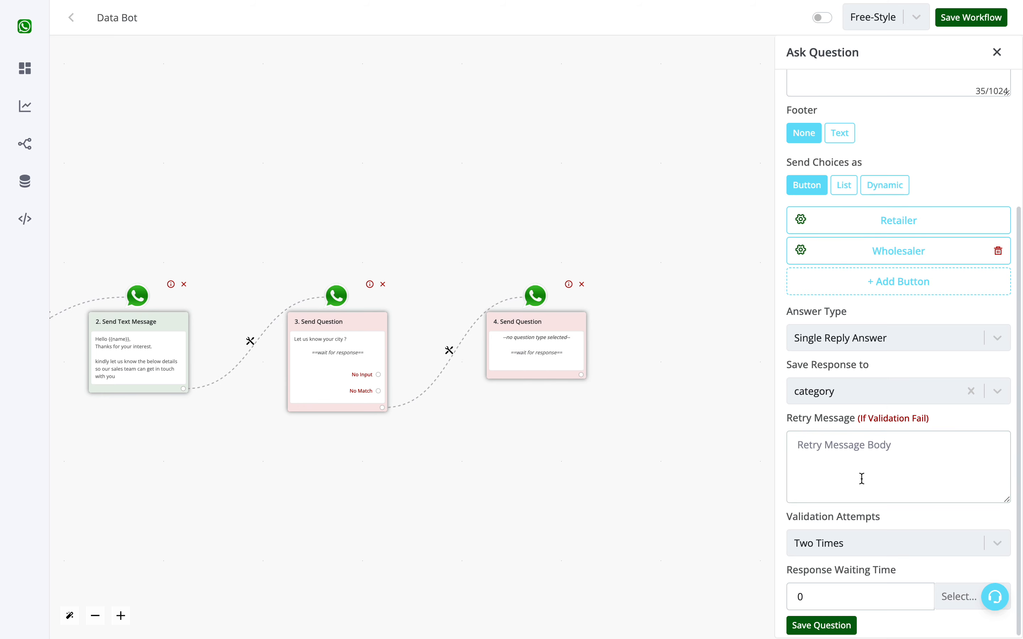
pyautogui.click(872, 600)
pyautogui.doubleClick(872, 599)
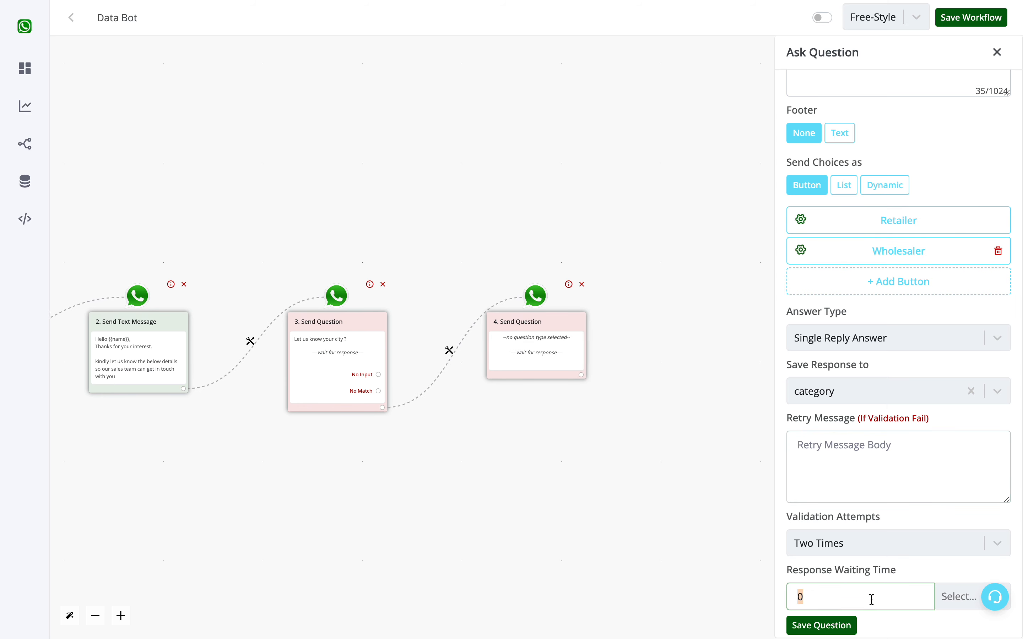
pyautogui.click(834, 626)
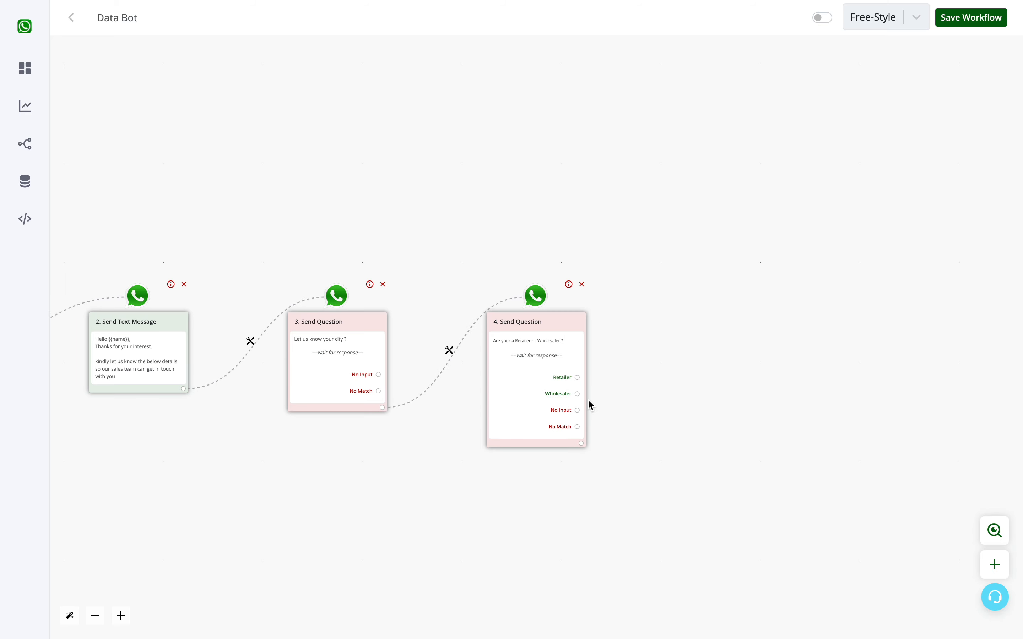
# Step: Move the Retailer or Wholesaler question block slightly higher than the city question block
pyautogui.moveTo(566, 359); pyautogui.dragTo(566, 304)
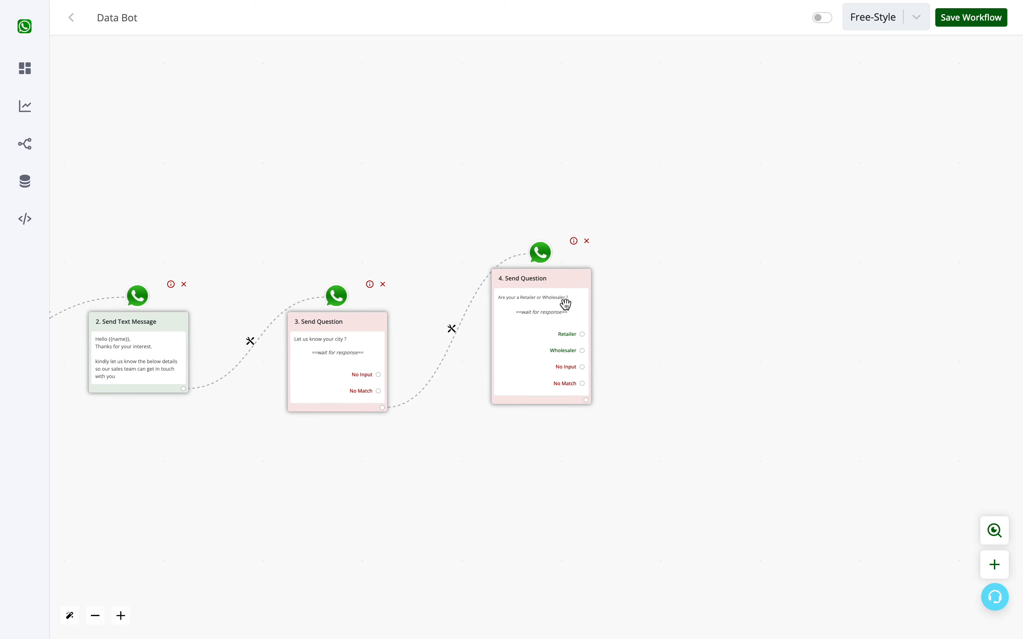
pyautogui.scroll(5, 580, 371)
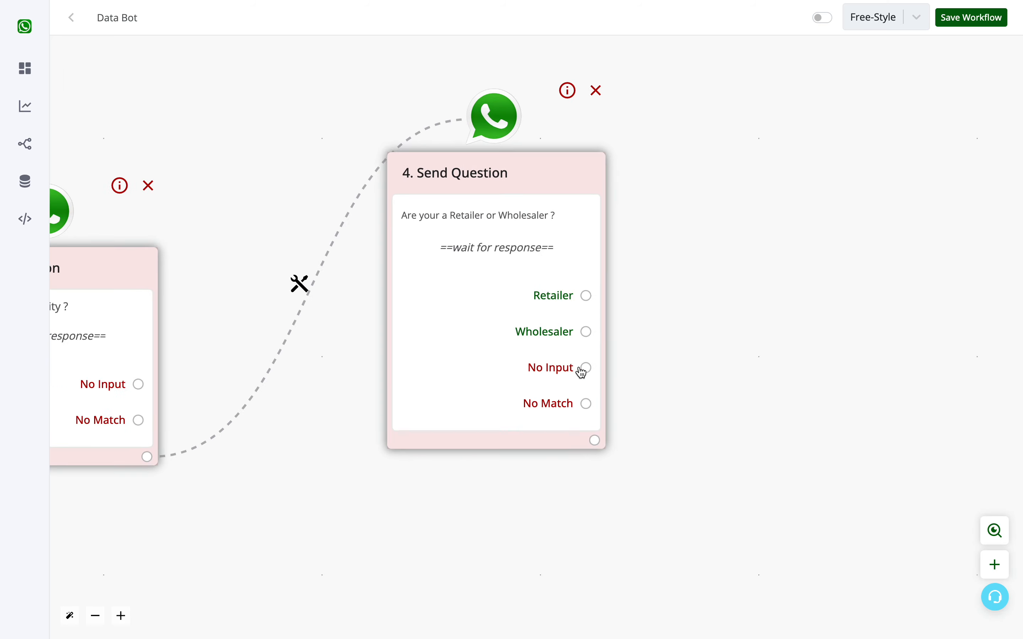
pyautogui.click(588, 291)
pyautogui.click(505, 325)
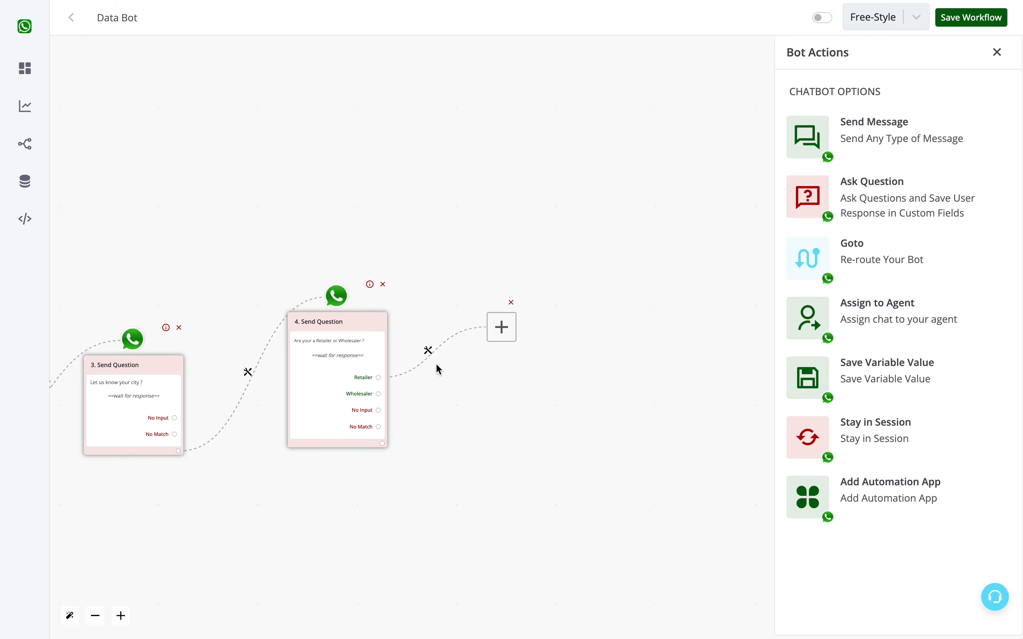
pyautogui.click(513, 300)
pyautogui.scroll(5, 360, 422)
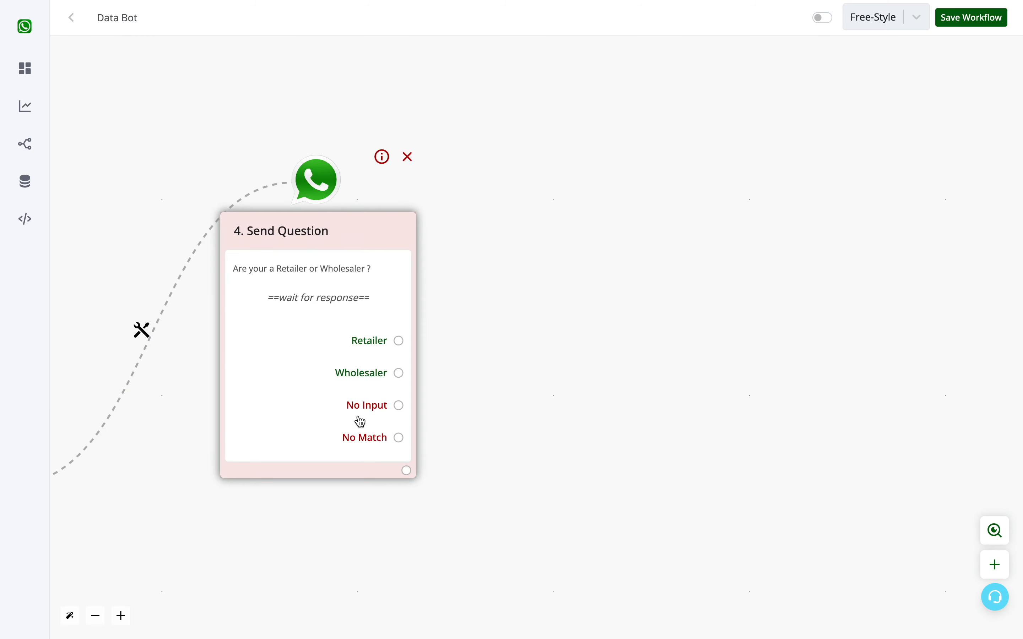
pyautogui.click(408, 472)
pyautogui.scroll(-4, 408, 476)
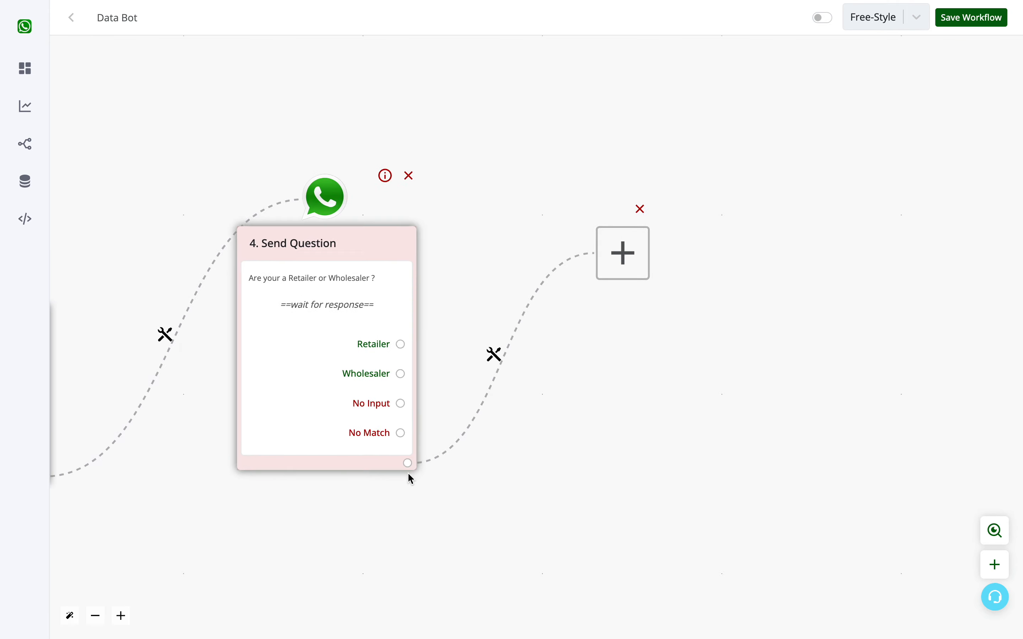
pyautogui.scroll(-1, 398, 448)
pyautogui.moveTo(488, 329); pyautogui.dragTo(649, 335)
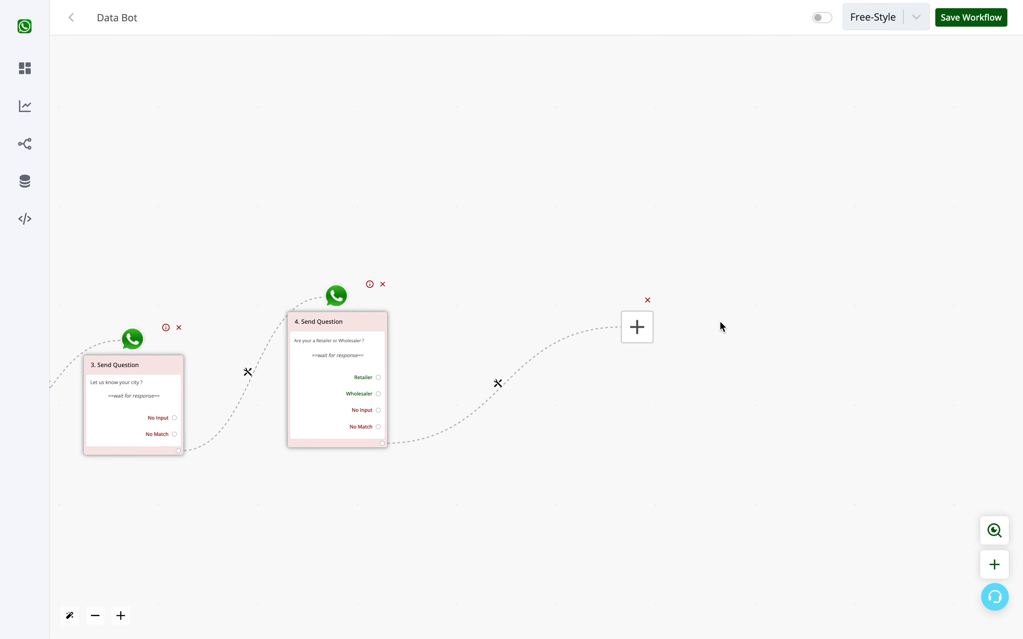
pyautogui.click(646, 303)
# Step: Create separate next-action branches from the Retailer and Wholesaler answers of the interactive question
pyautogui.scroll(5, 360, 419)
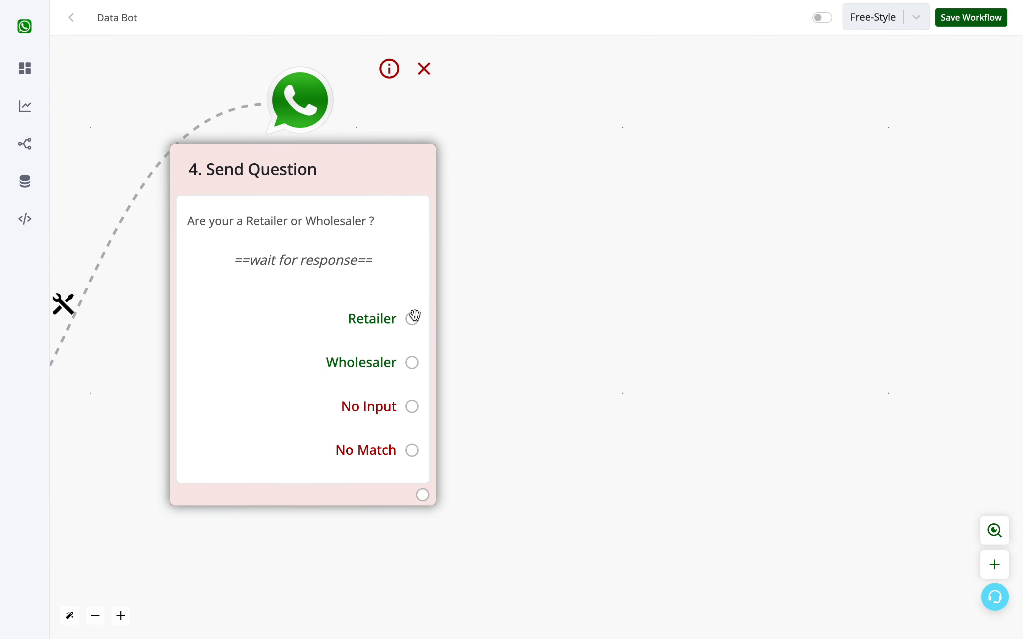
pyautogui.click(413, 318)
pyautogui.scroll(-3, 416, 337)
pyautogui.scroll(-2, 416, 337)
pyautogui.click(378, 394)
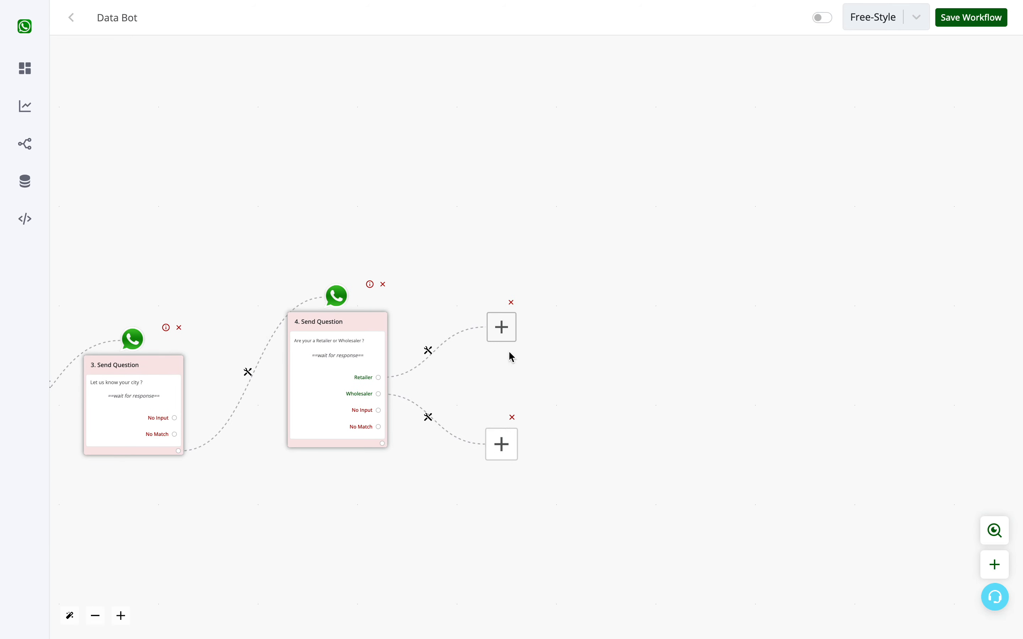
# Step: Add an Ask Question action of the Interactive Message type to the Retailer branch, with its choices sent as a list
pyautogui.click(498, 335)
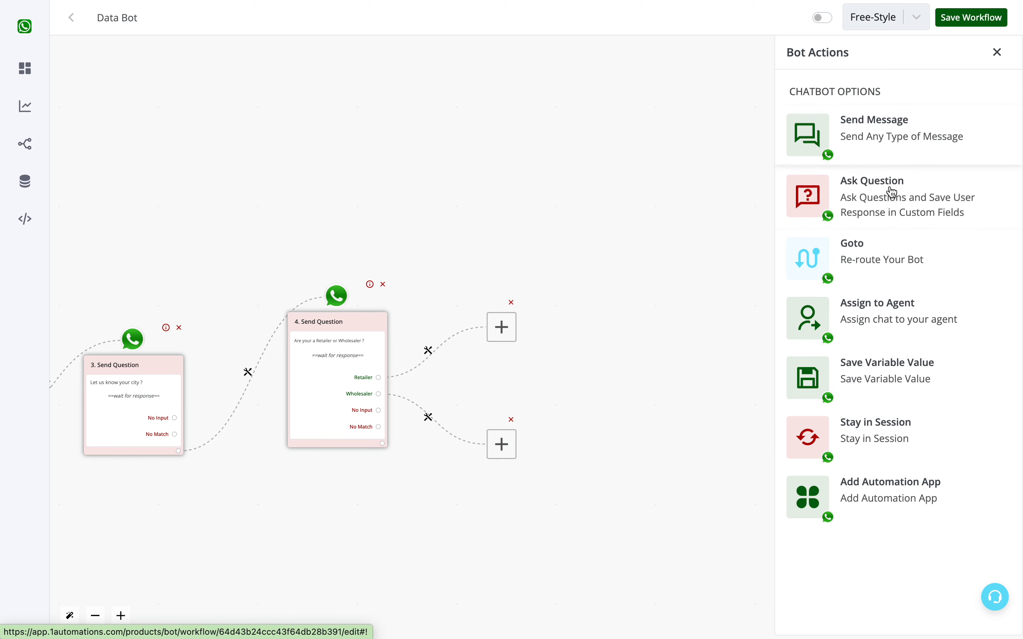
pyautogui.click(891, 194)
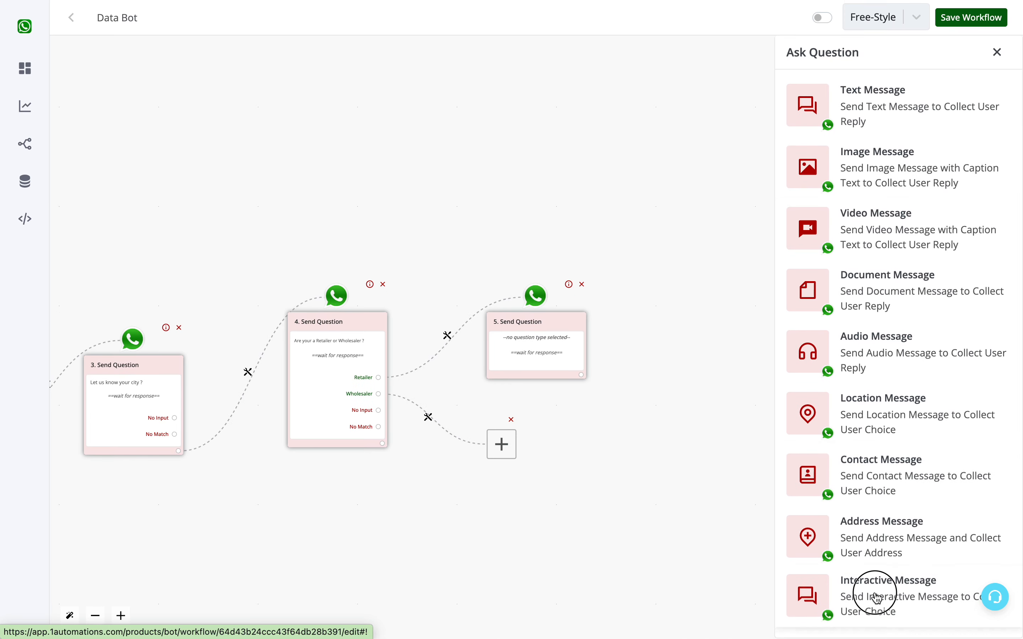
pyautogui.click(877, 593)
pyautogui.click(847, 366)
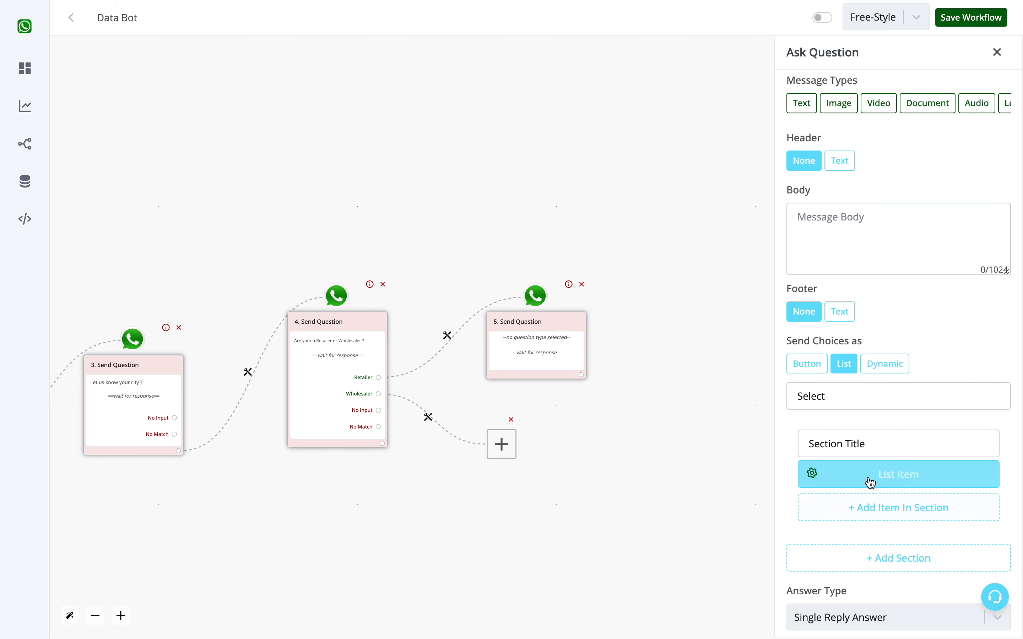
# Step: Enter the question body "Kindly select product category you are interested in"
pyautogui.click(861, 266)
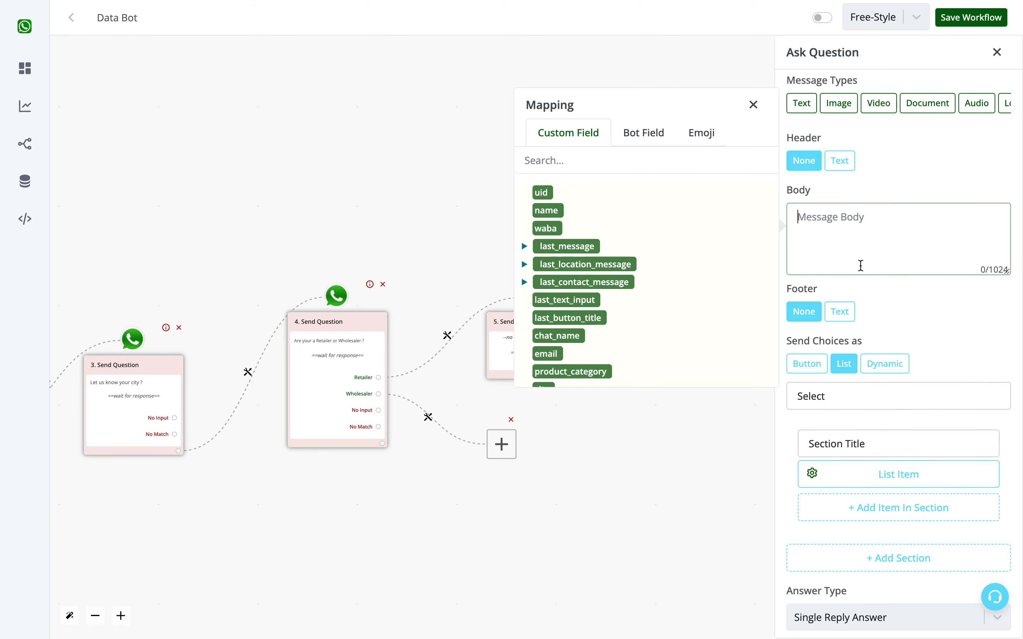
pyautogui.write('Kindly select pro')
pyautogui.press('BackSpace')
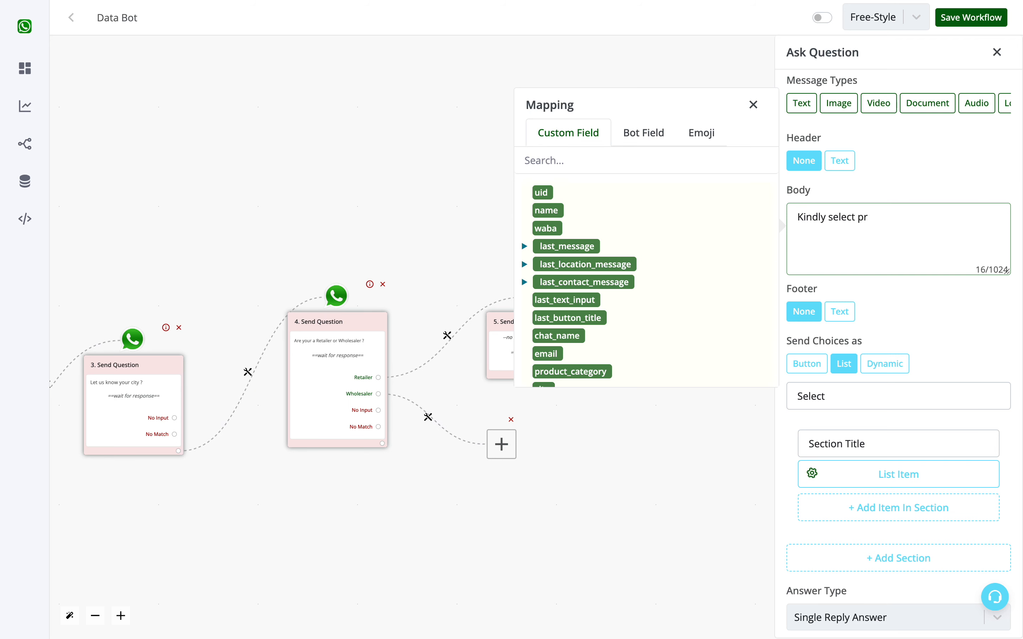
pyautogui.write('oduct category you a')
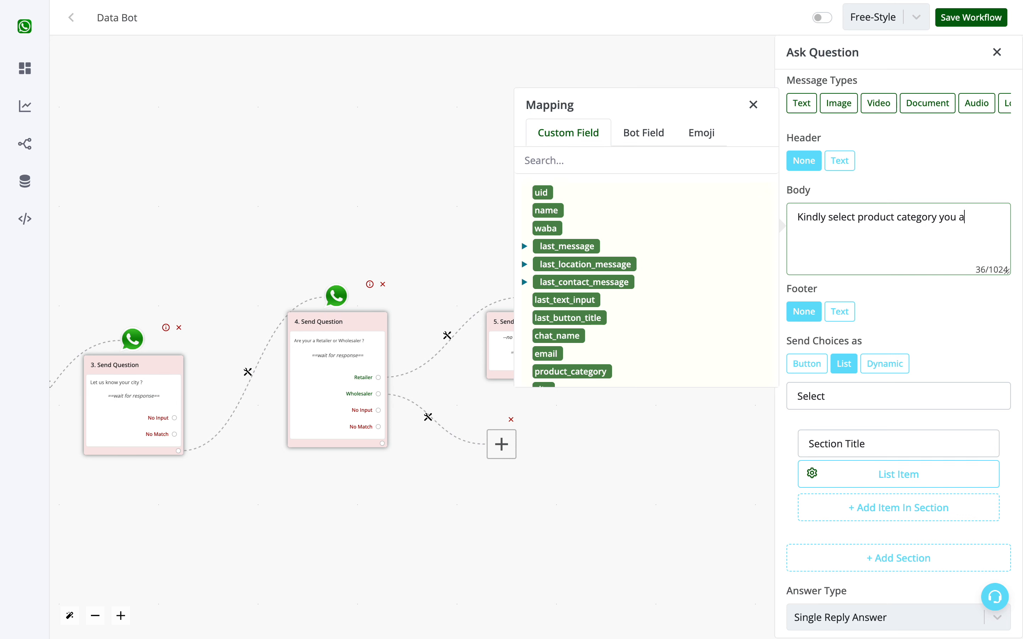
pyautogui.write('re interested in')
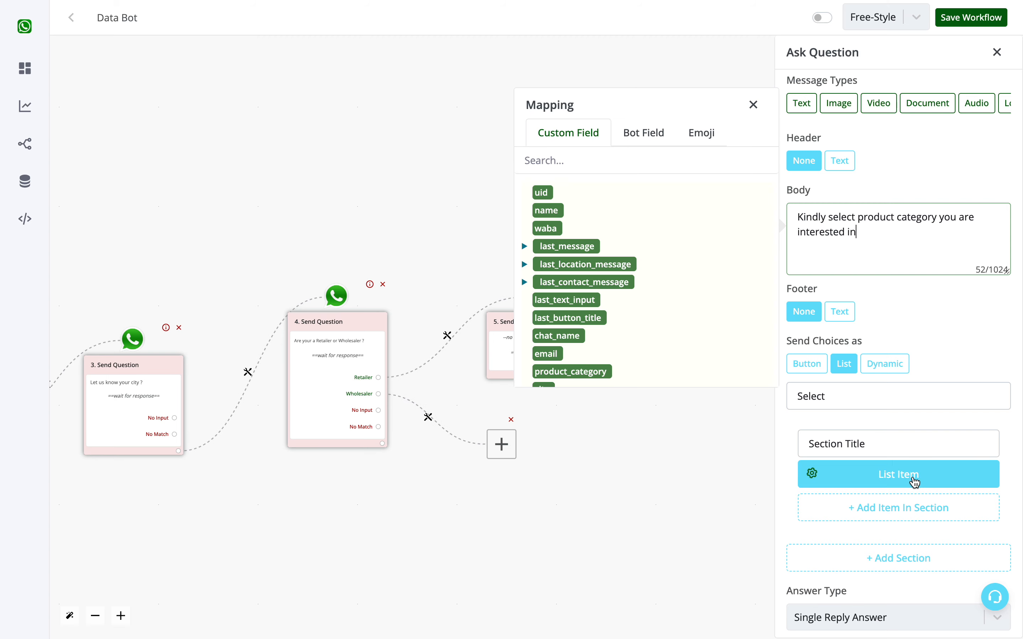
# Step: Title the list section "Kindly Select" and add three more items to it
pyautogui.doubleClick(879, 402)
pyautogui.tripleClick(862, 440)
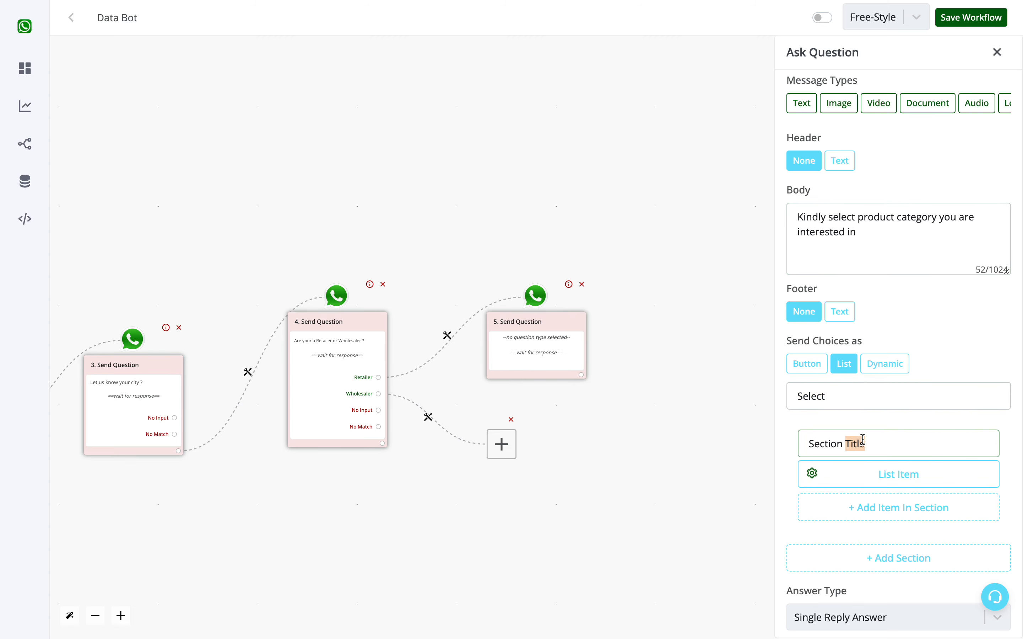
pyautogui.write('Kindly Select')
pyautogui.scroll(-3, 909, 360)
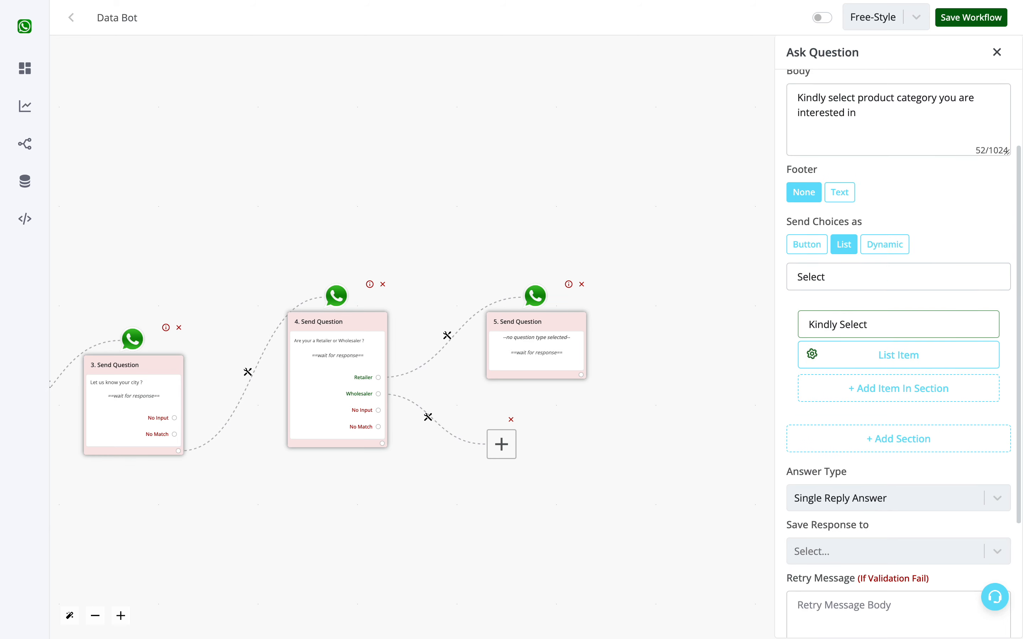
pyautogui.click(923, 380)
pyautogui.click(913, 418)
pyautogui.click(914, 450)
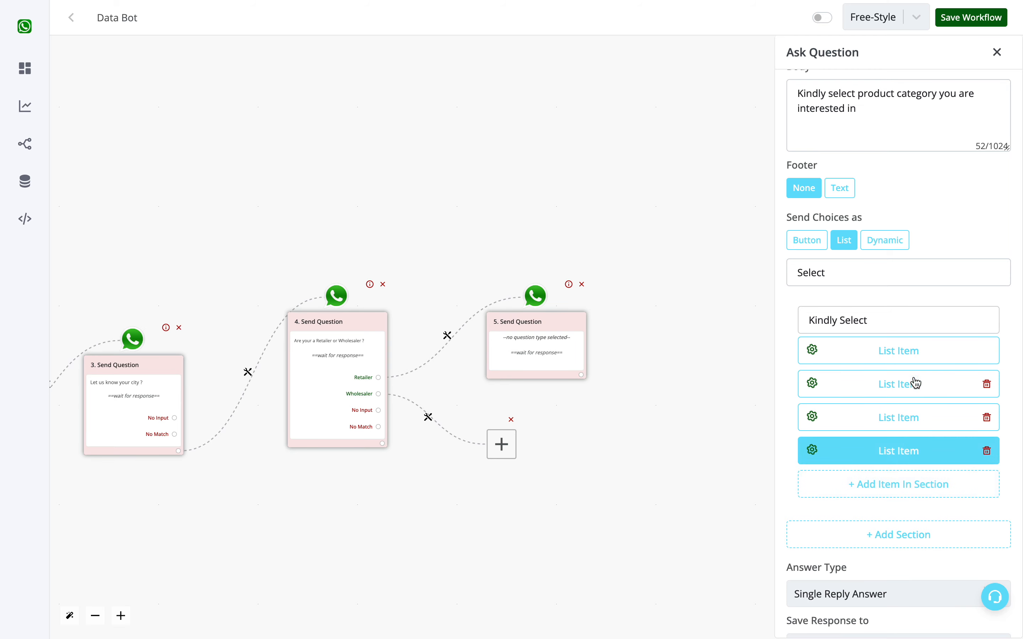
# Step: Label the first list item Salwar Suits and the second one Sarees, saving each choice configuration
pyautogui.click(915, 359)
pyautogui.tripleClick(701, 331)
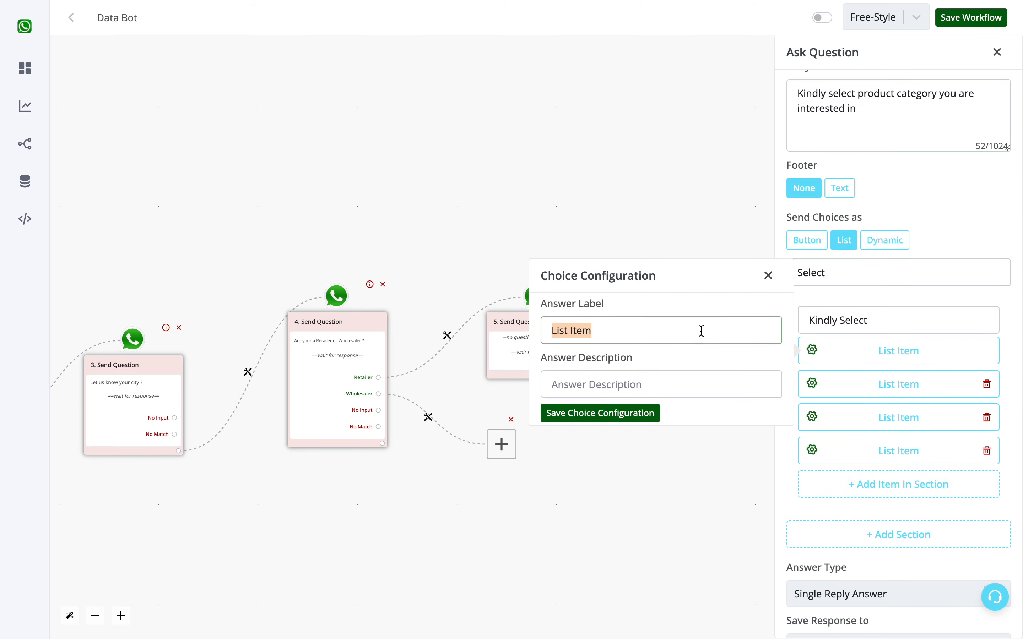
pyautogui.write('Salwar Suits')
pyautogui.click(651, 413)
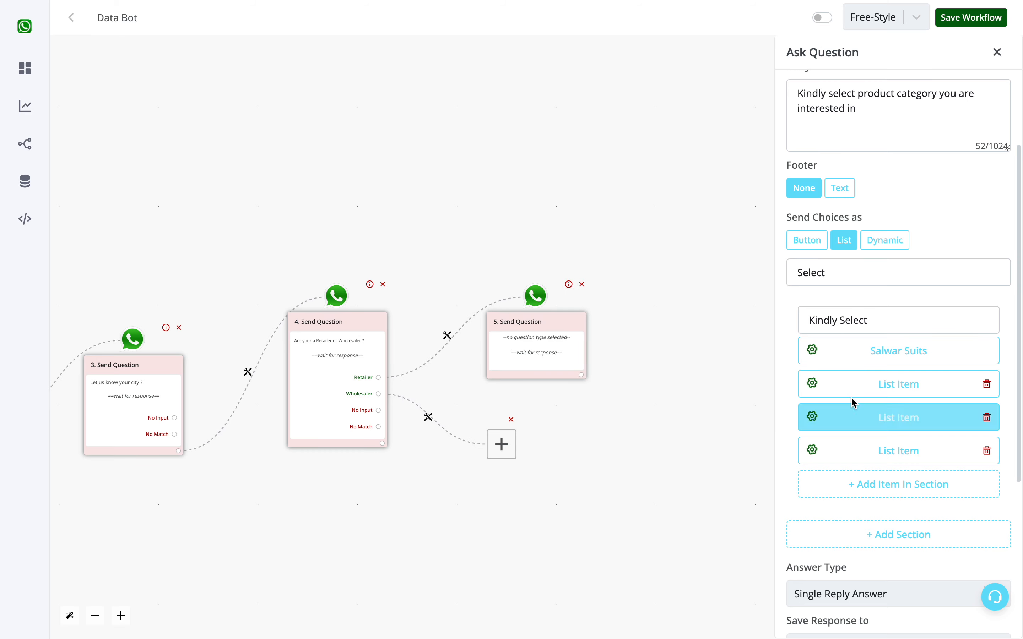
pyautogui.click(851, 394)
pyautogui.tripleClick(680, 363)
pyautogui.write('Sa')
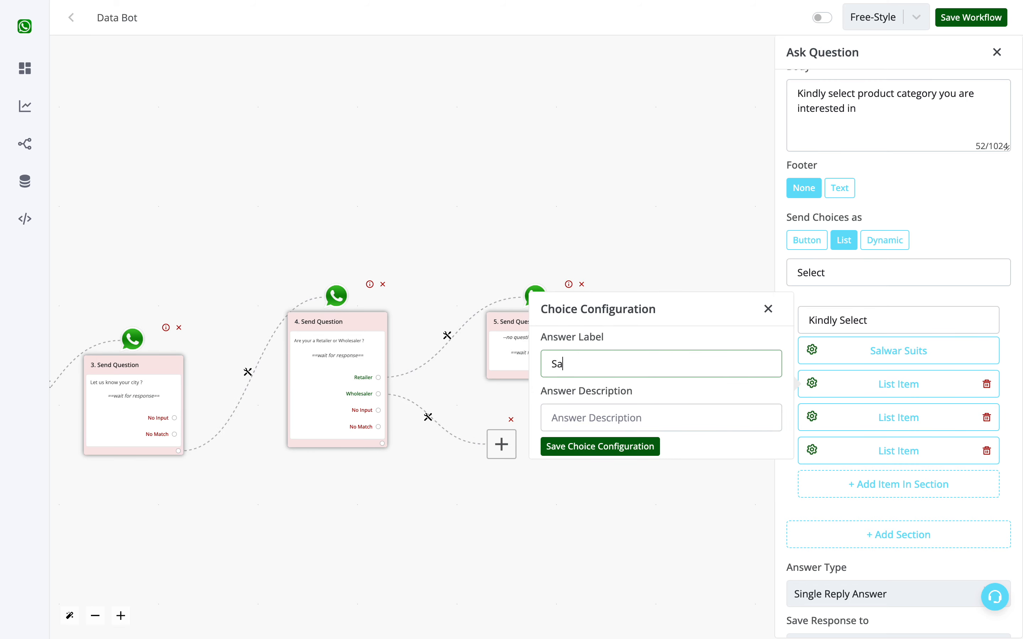
pyautogui.write('rees')
pyautogui.click(647, 447)
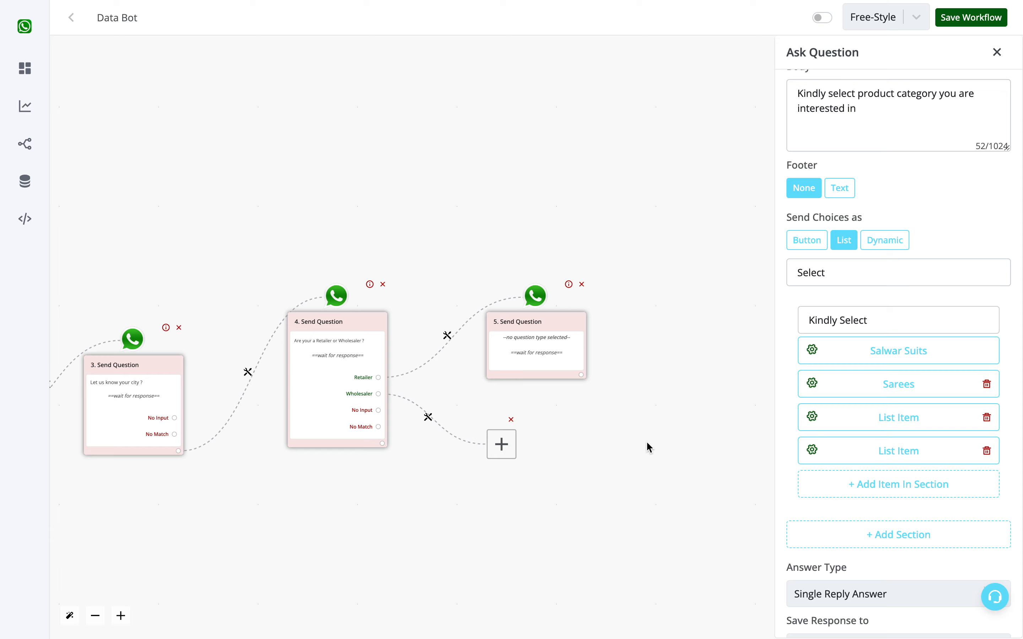
# Step: Label the third list item Kurtis and the fourth one Lehengas, saving each choice configuration
pyautogui.click(874, 422)
pyautogui.tripleClick(643, 391)
pyautogui.write('Ku')
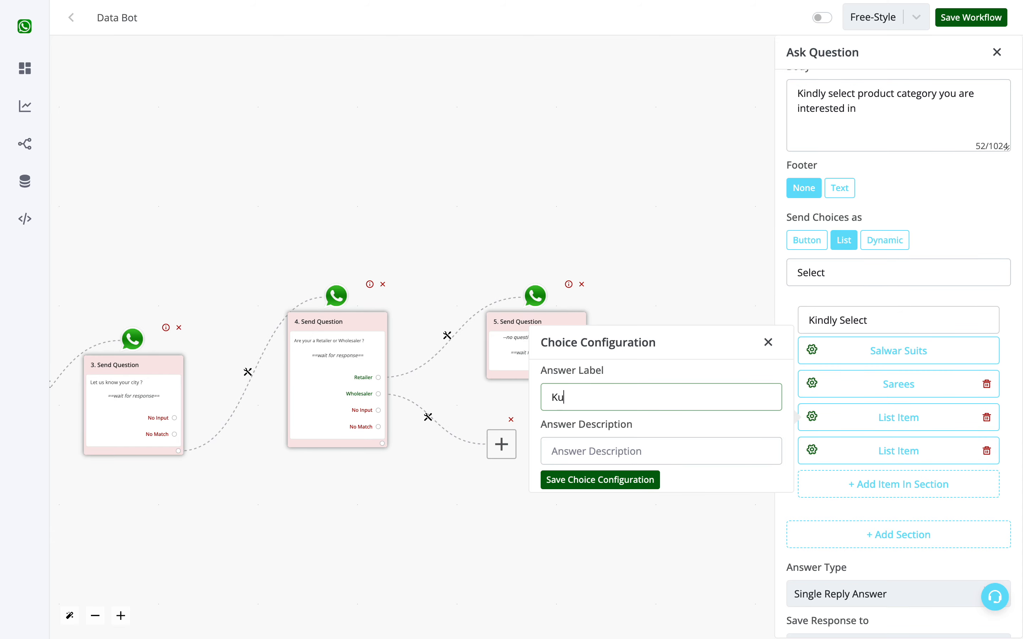
pyautogui.write('rtis')
pyautogui.click(620, 481)
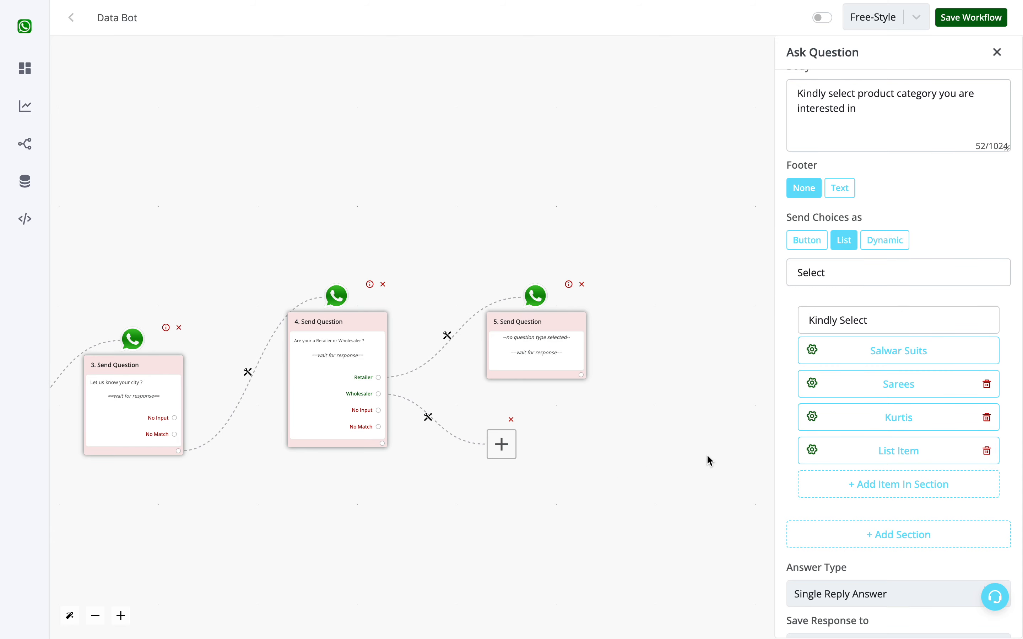
pyautogui.click(886, 449)
pyautogui.tripleClick(657, 434)
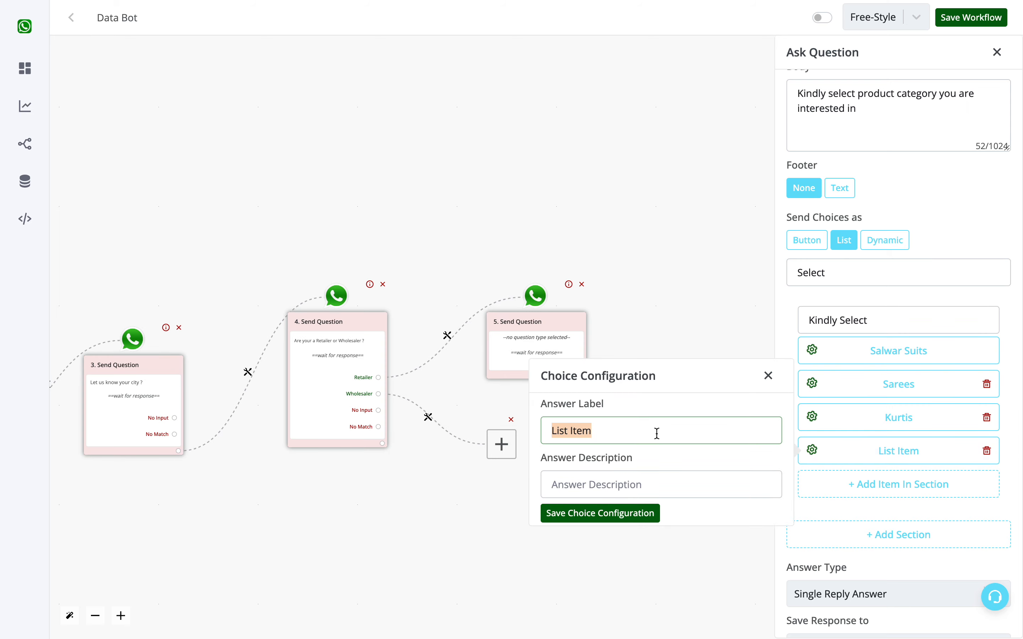
pyautogui.write('Lehengas')
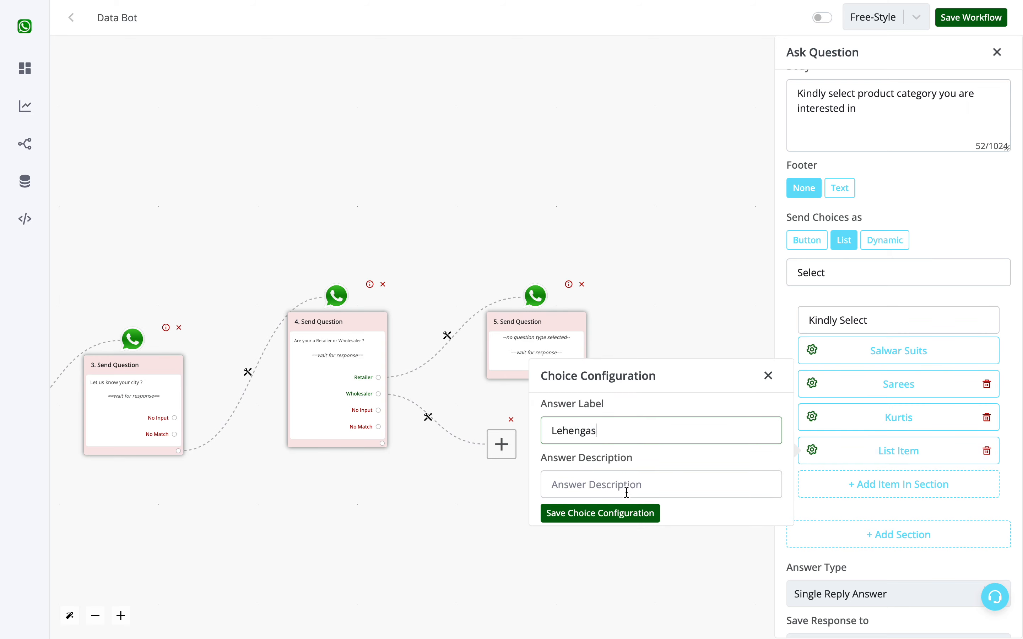
pyautogui.click(616, 513)
# Step: Have the list question's response saved to the Product Category field, keep the Single Reply Answer type, and save the question
pyautogui.scroll(-5, 889, 518)
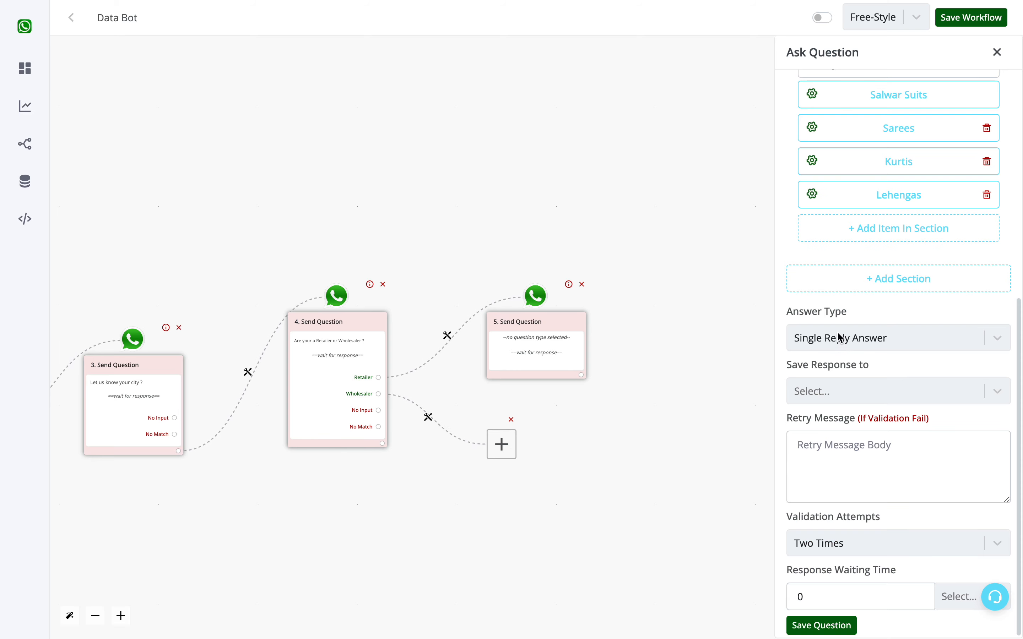
pyautogui.click(859, 397)
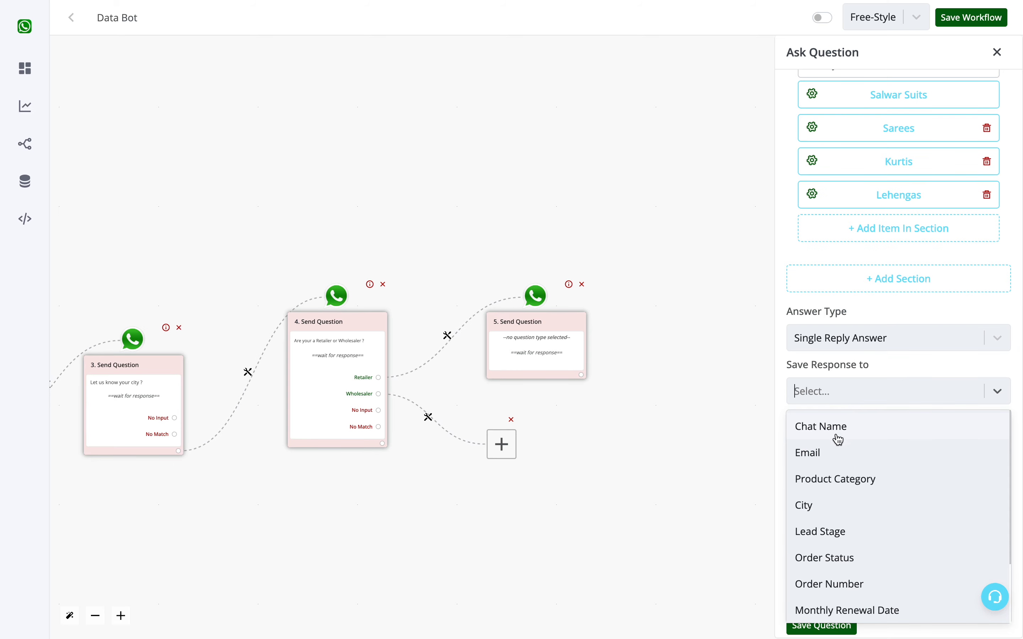
pyautogui.scroll(-2, 847, 557)
pyautogui.scroll(2, 842, 512)
pyautogui.click(843, 480)
pyautogui.click(813, 338)
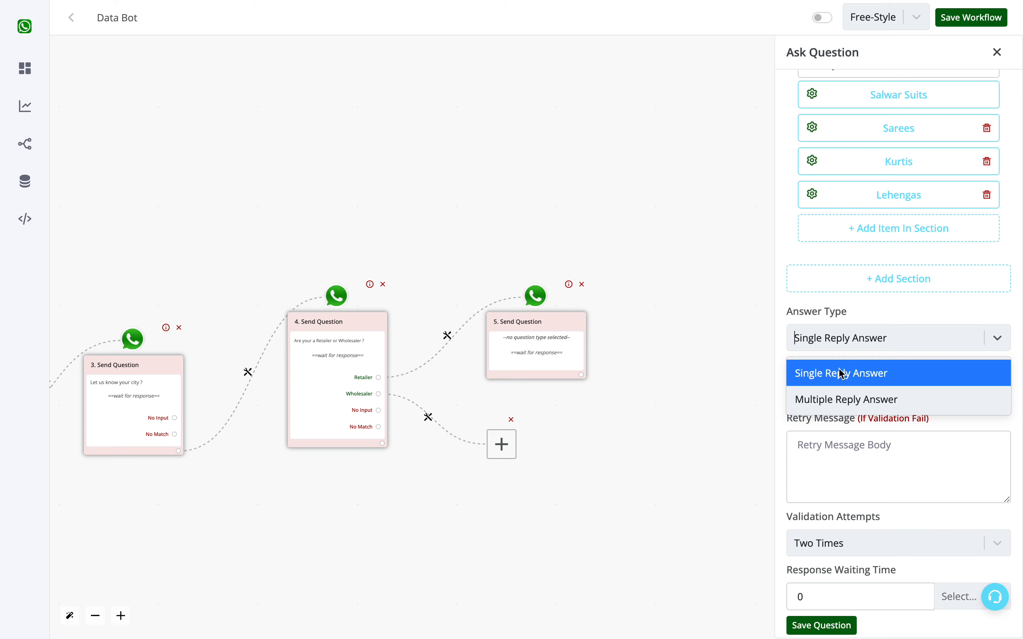
pyautogui.click(889, 311)
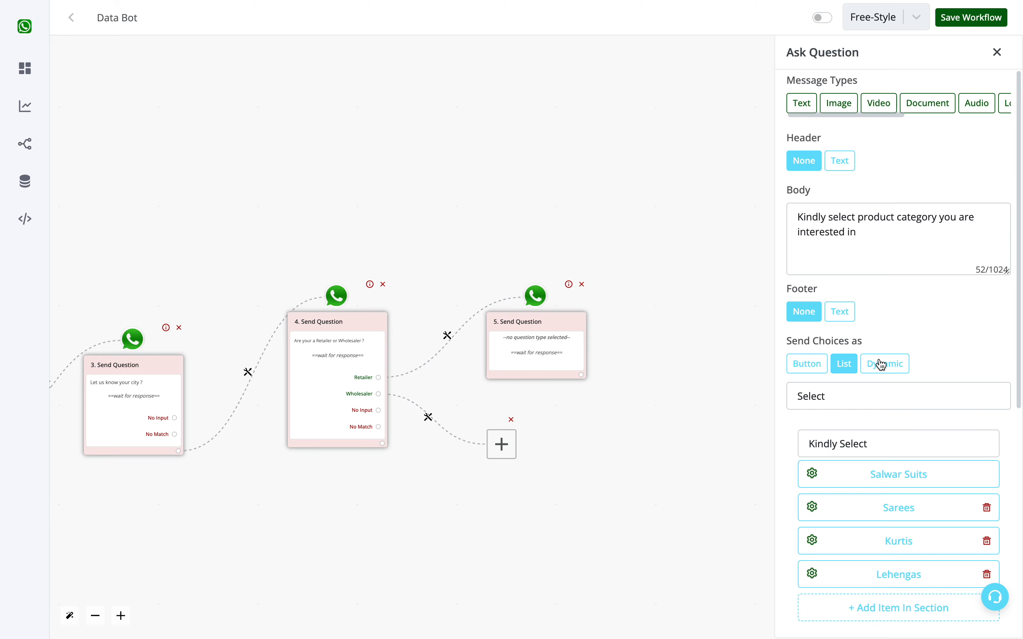
pyautogui.scroll(-8, 879, 358)
pyautogui.click(820, 625)
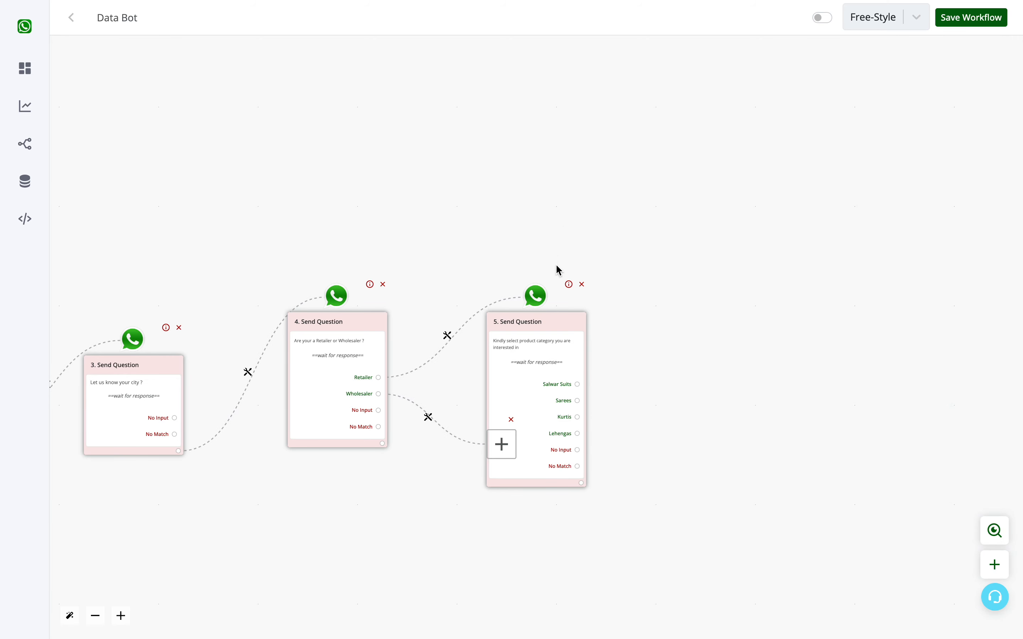
# Step: Move the product category question block clear of the Wholesaler branch and connect a Send Message action of the Text type after it
pyautogui.moveTo(553, 353); pyautogui.dragTo(565, 189)
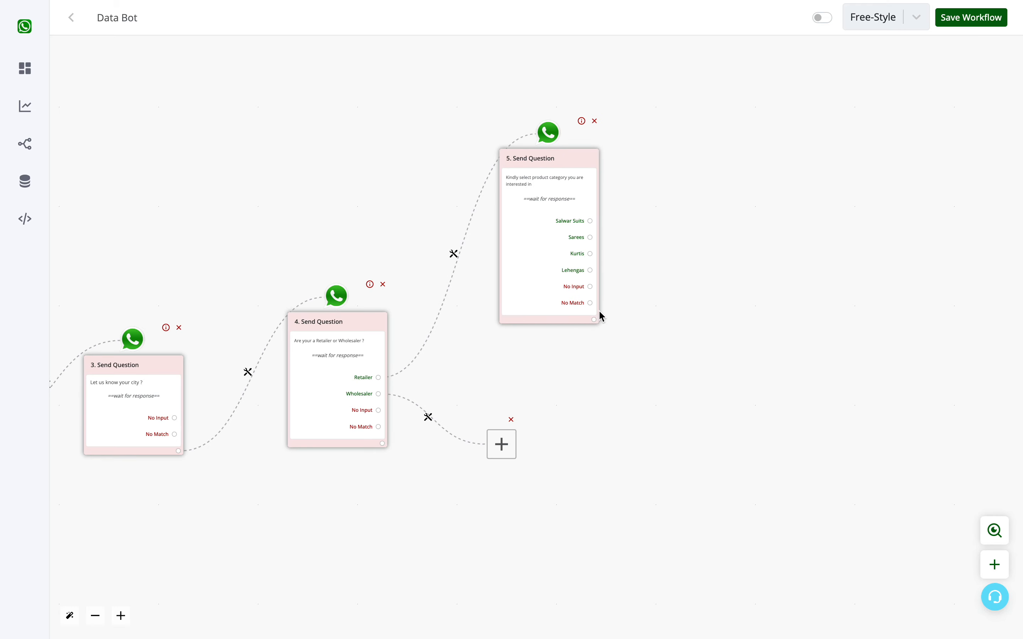
pyautogui.click(595, 320)
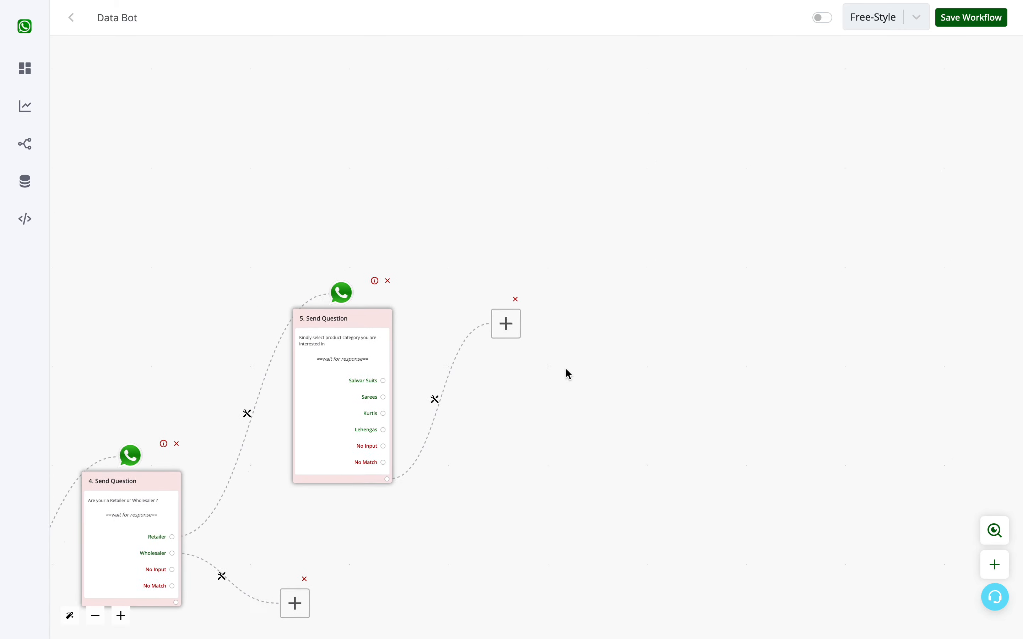
pyautogui.click(506, 326)
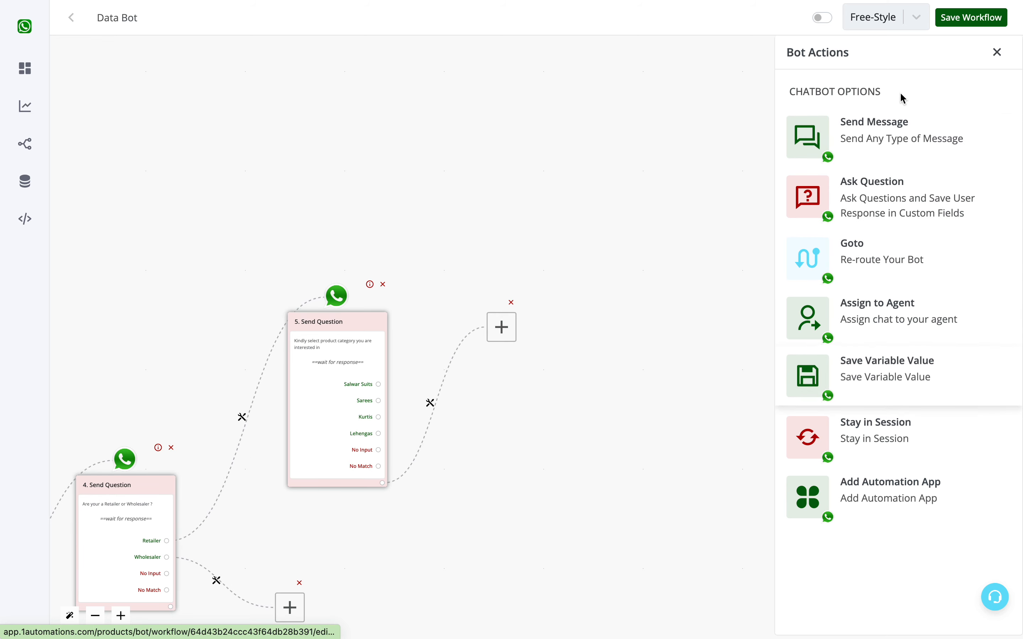
pyautogui.click(897, 126)
pyautogui.click(872, 108)
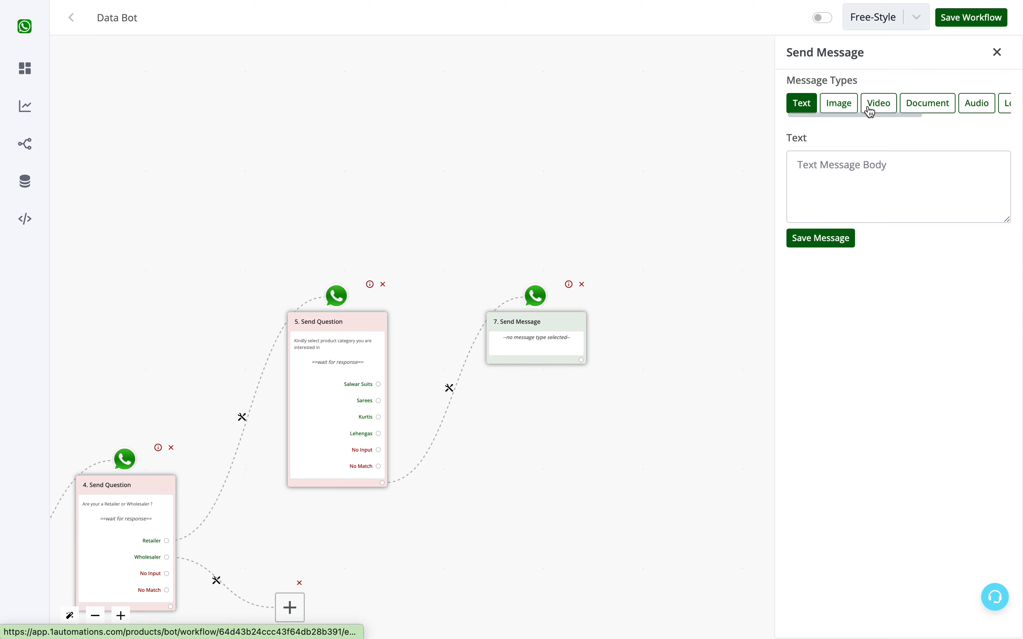
# Step: Write "Thanks for your message our sales agent will get in touch with you soon." as the text message and save it
pyautogui.click(848, 167)
pyautogui.write('Tha')
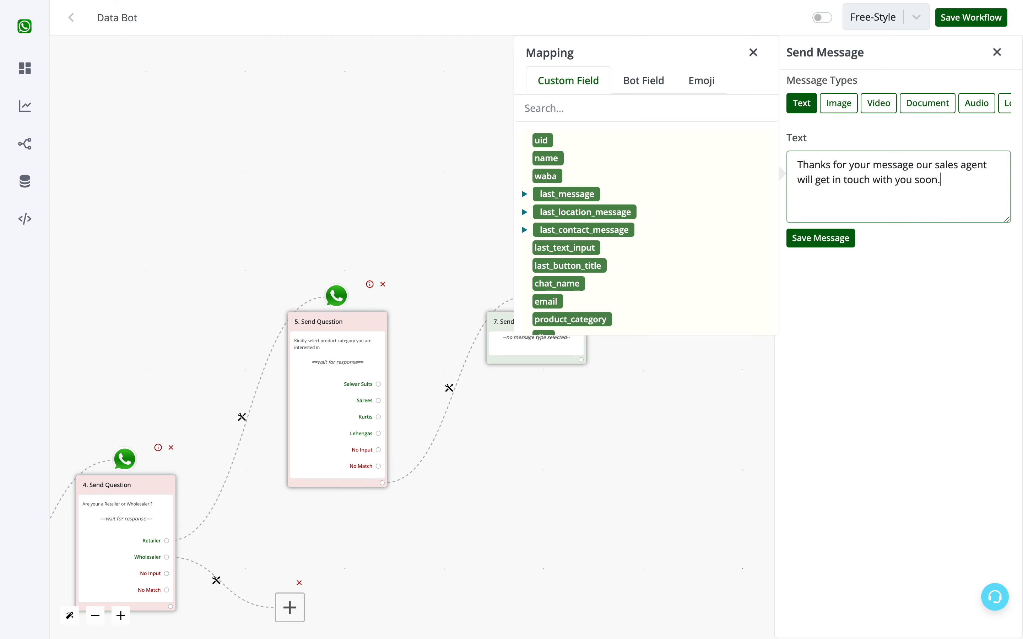
pyautogui.click(830, 240)
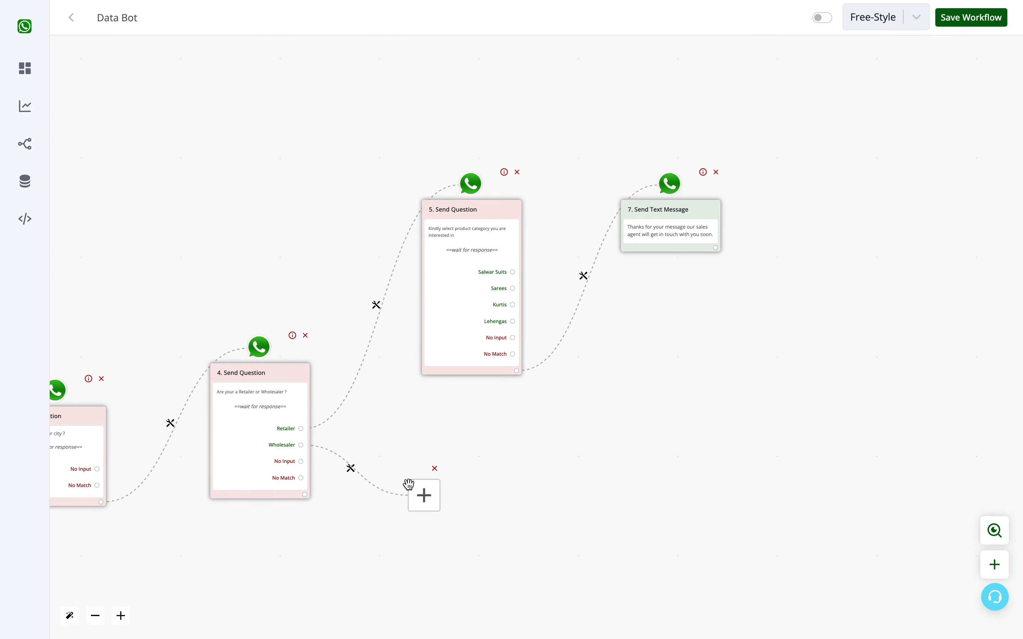
# Step: Add an Ask Question action of the Text type to the Wholesaler branch, asking "Kindly enter your gst number ?"
pyautogui.click(424, 497)
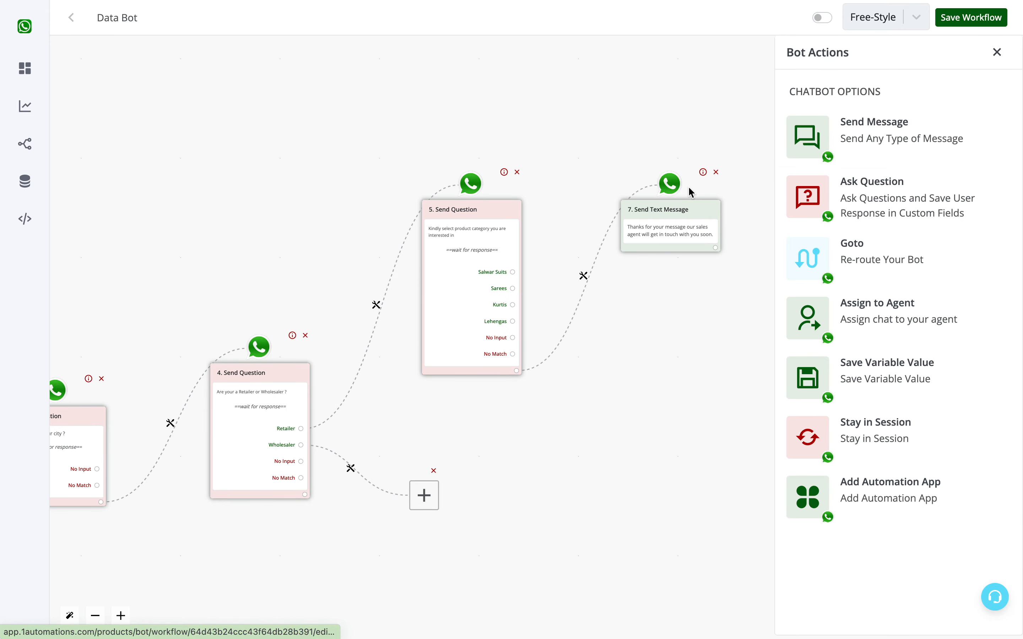
pyautogui.click(893, 201)
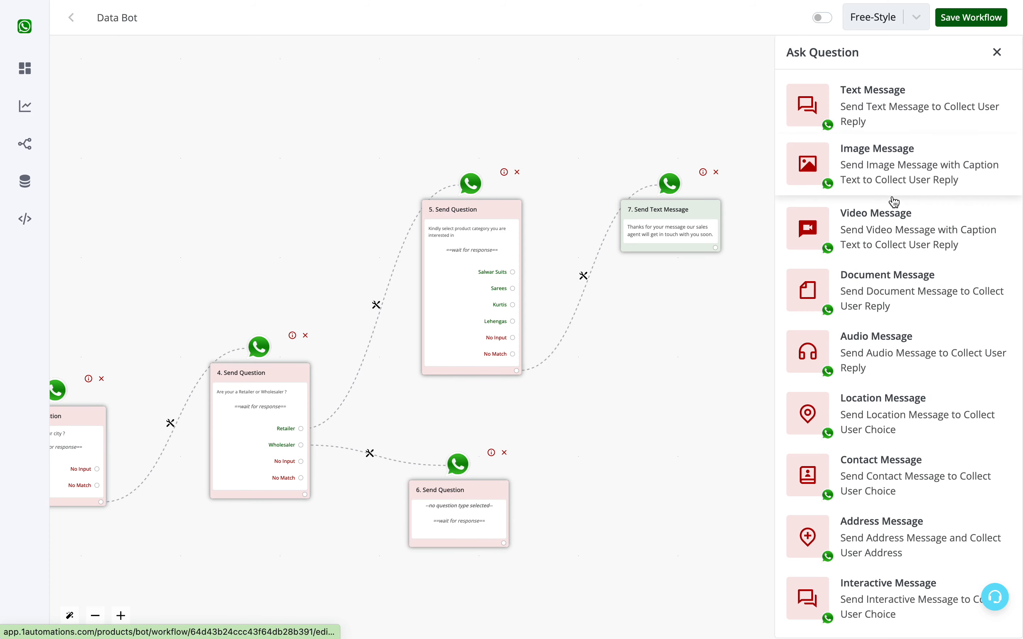
pyautogui.click(888, 89)
pyautogui.click(860, 173)
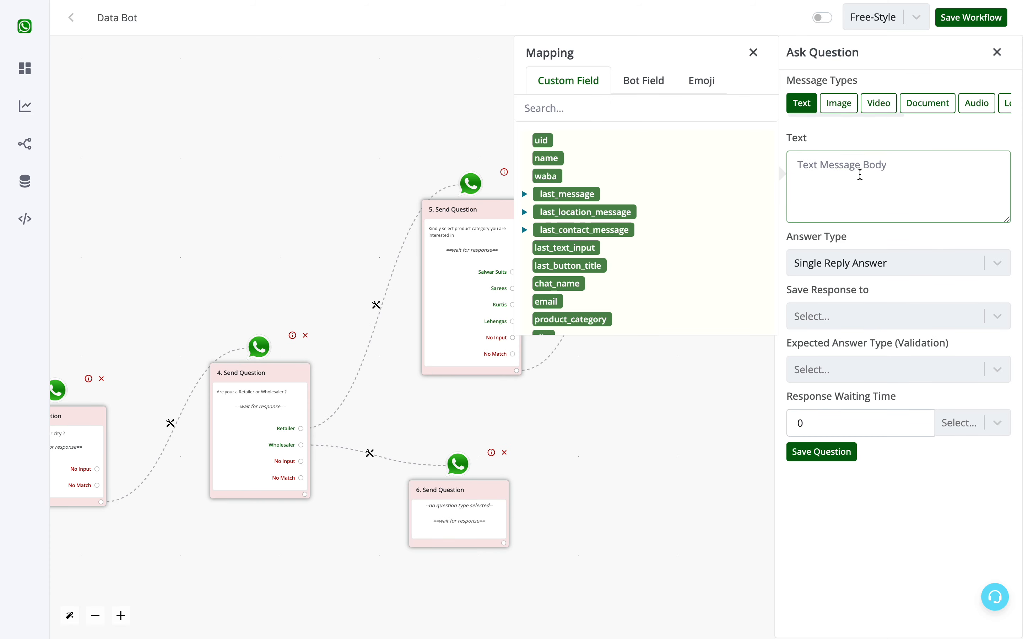
pyautogui.write('Ki')
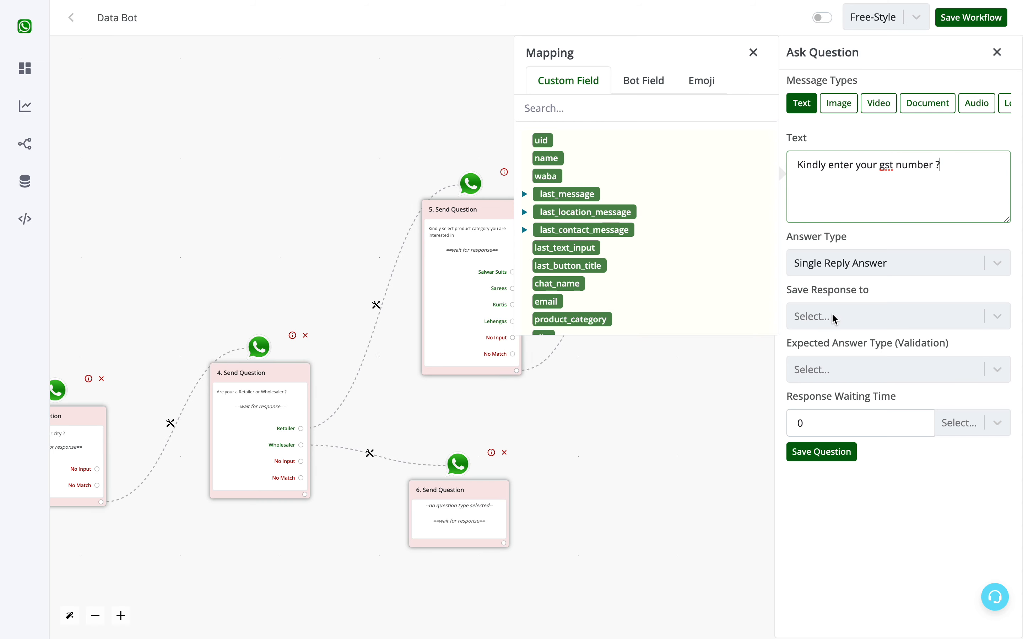
# Step: Save the GST number question without choosing a custom field for its response, and save the workflow
pyautogui.click(845, 315)
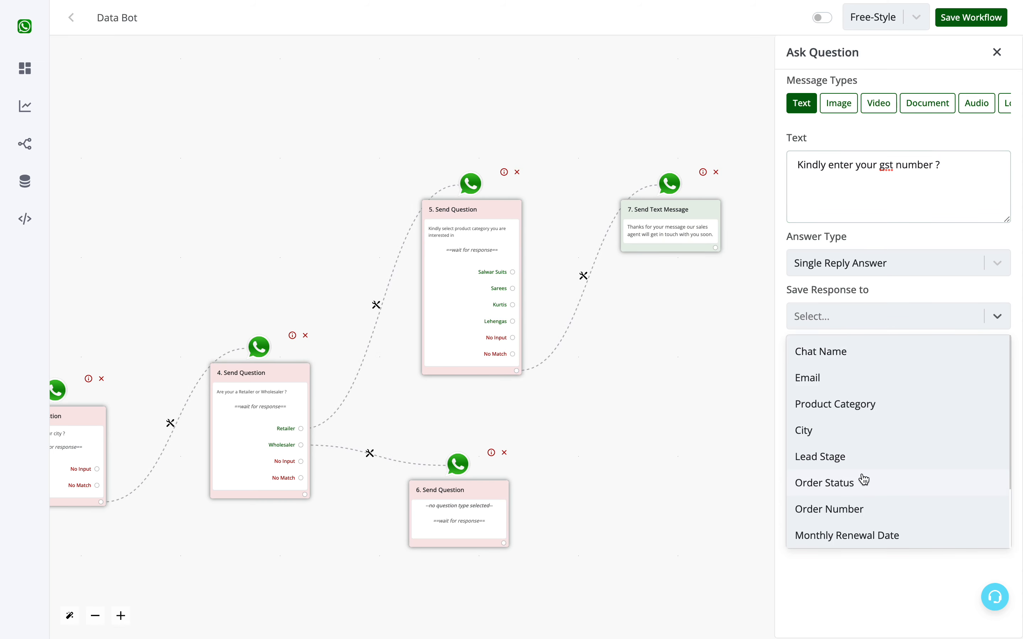
pyautogui.scroll(-2, 864, 479)
pyautogui.scroll(2, 864, 480)
pyautogui.scroll(-2, 867, 473)
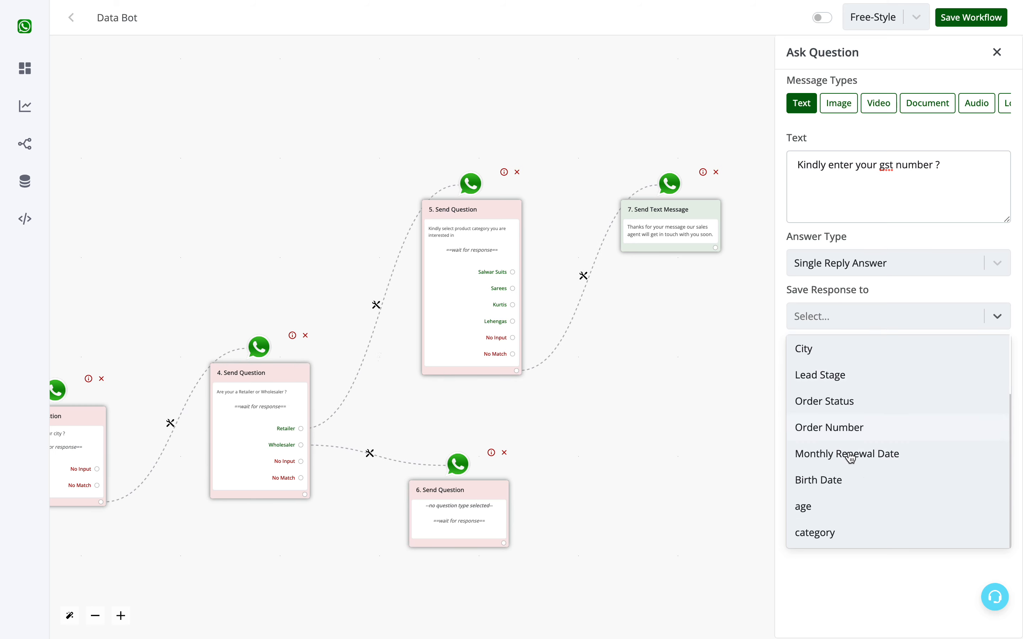
pyautogui.click(936, 201)
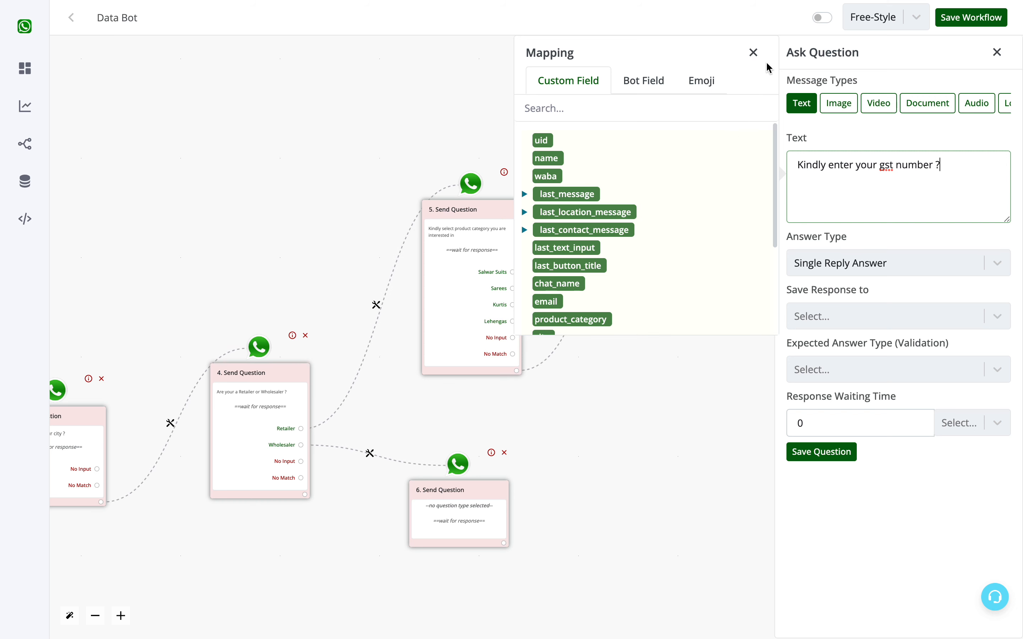
pyautogui.click(753, 53)
pyautogui.click(810, 453)
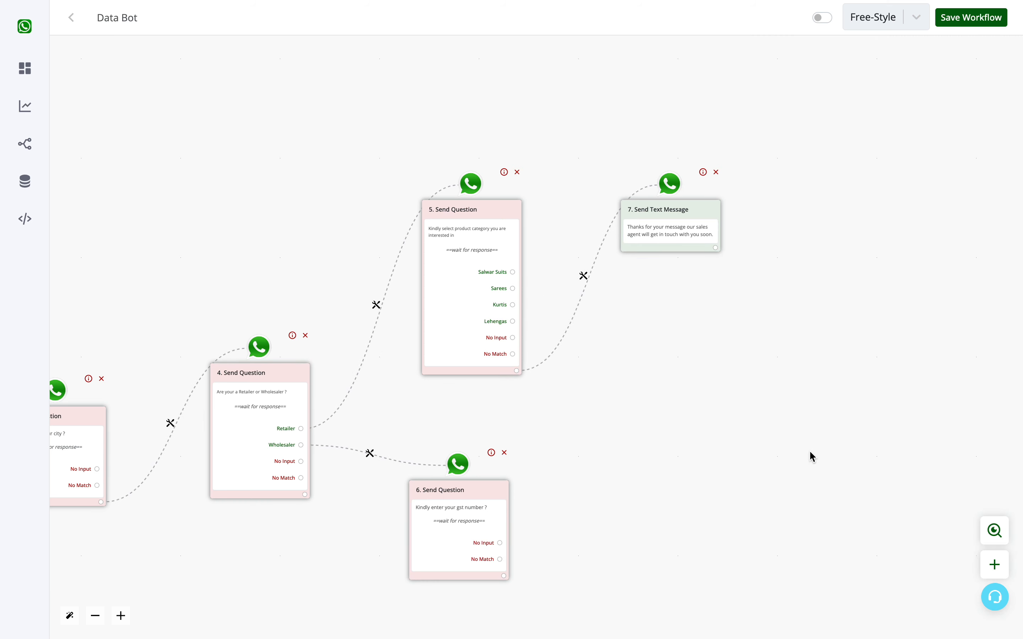
pyautogui.click(977, 22)
# Step: Reopen the GST number question to review its settings, and close it
pyautogui.click(450, 504)
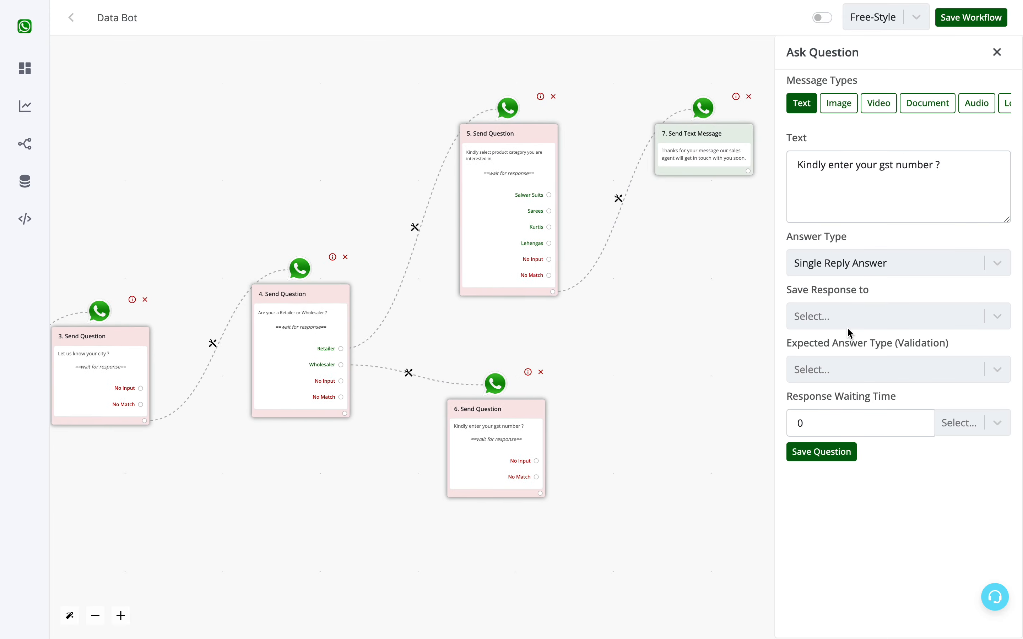
pyautogui.click(994, 50)
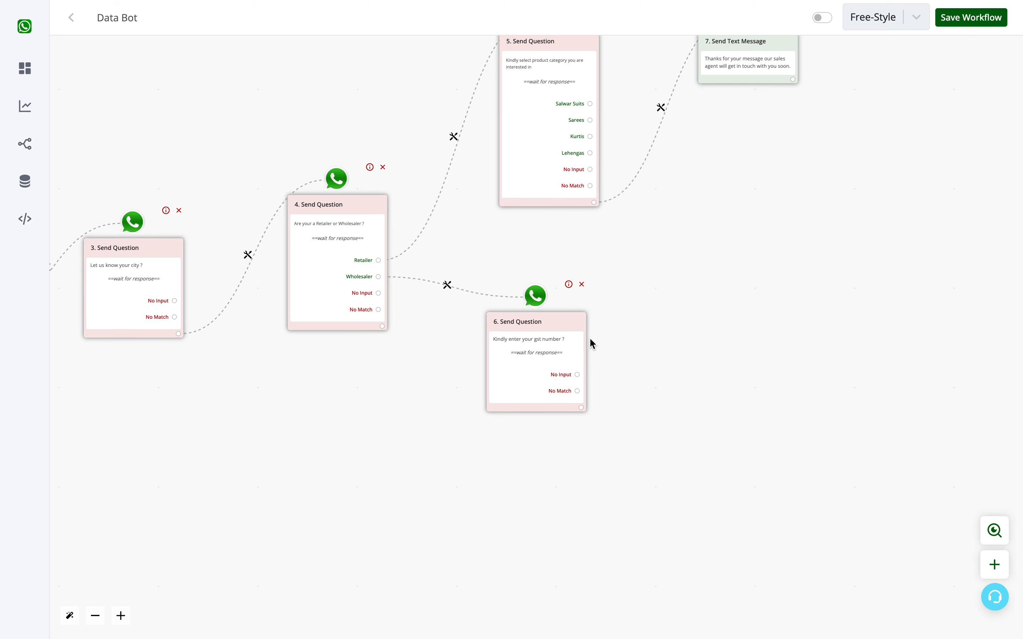
pyautogui.moveTo(669, 294); pyautogui.dragTo(779, 302)
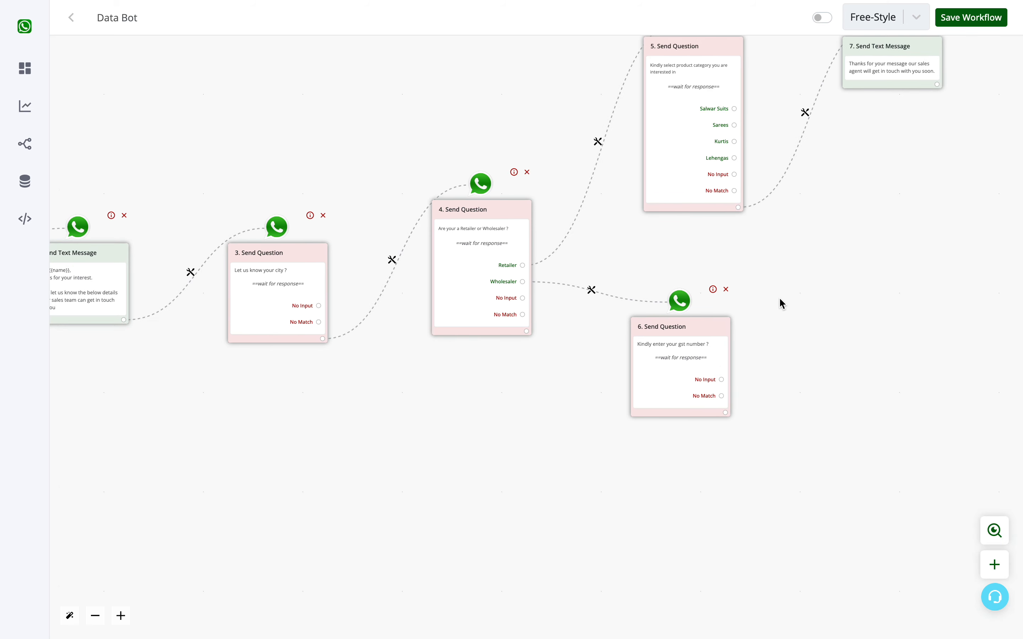
pyautogui.moveTo(838, 267); pyautogui.dragTo(829, 315)
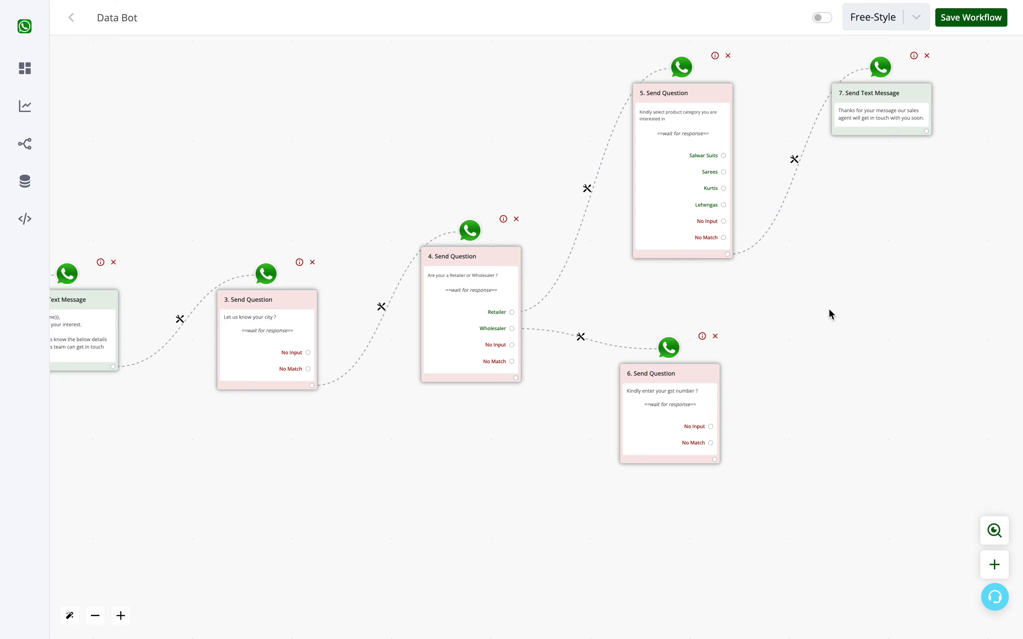
# Step: Connect a Send Message action of the Text type after the GST number question
pyautogui.click(715, 460)
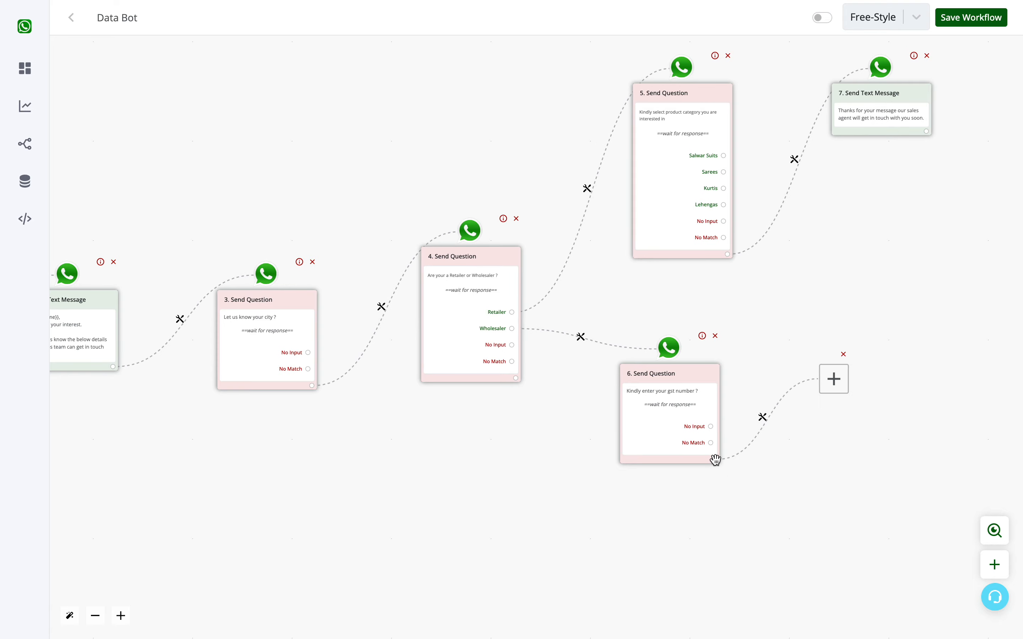
pyautogui.click(510, 332)
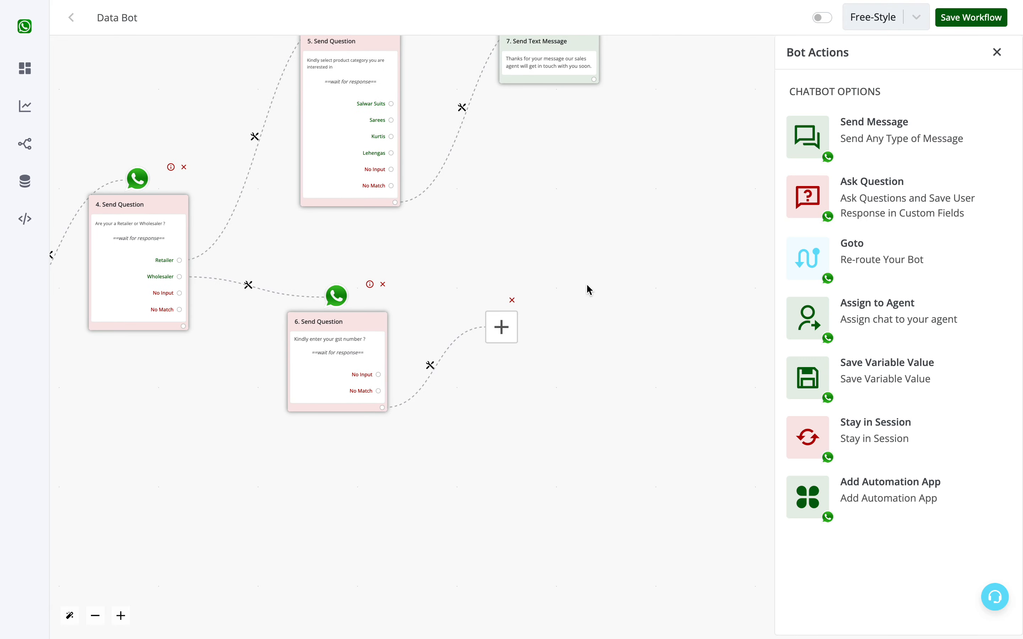
pyautogui.click(947, 134)
pyautogui.click(926, 120)
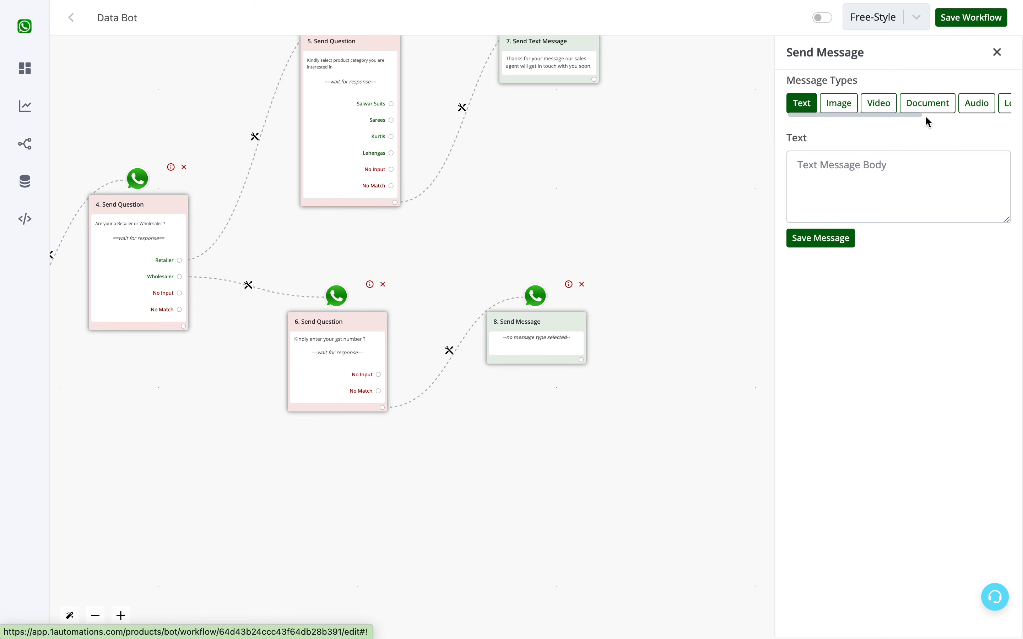
# Step: Write "Thanks for your message, our team will get in touch with you soon." as the Wholesaler branch's message and save it
pyautogui.click(837, 181)
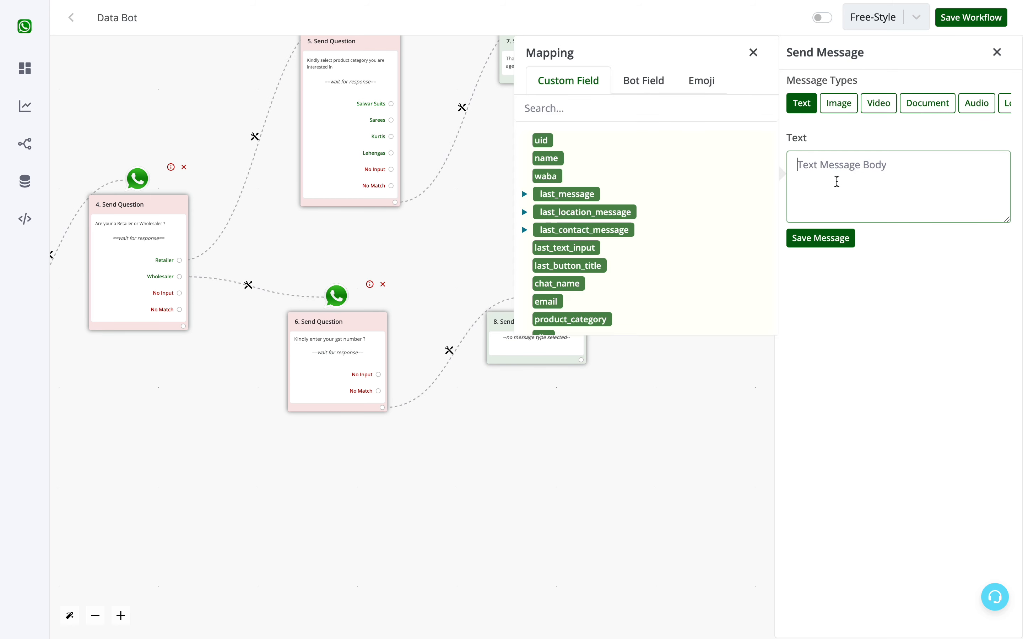
pyautogui.write('Than')
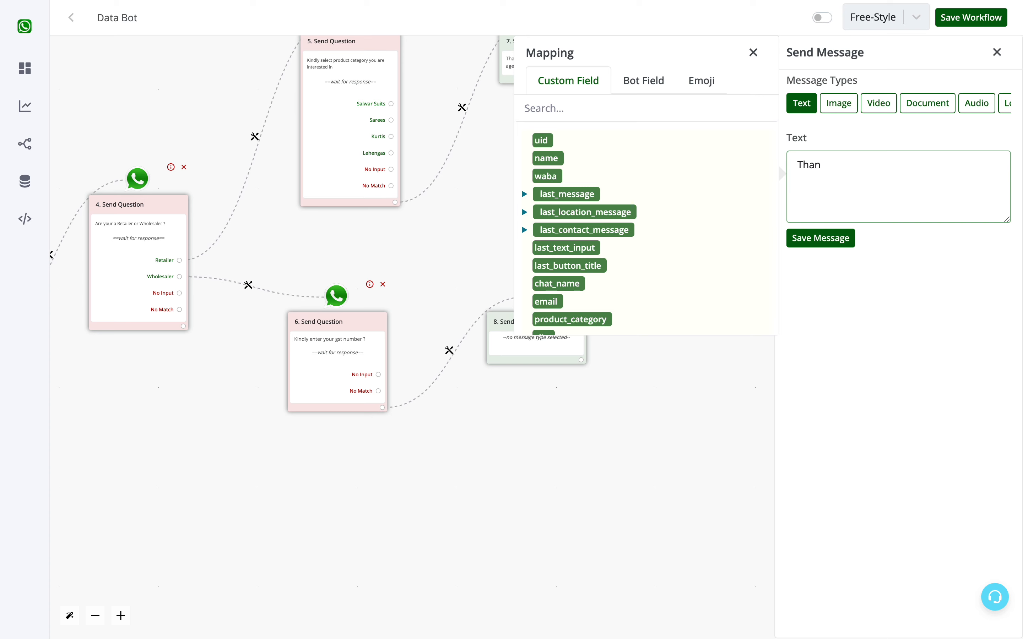
pyautogui.write('ks for your message, our t')
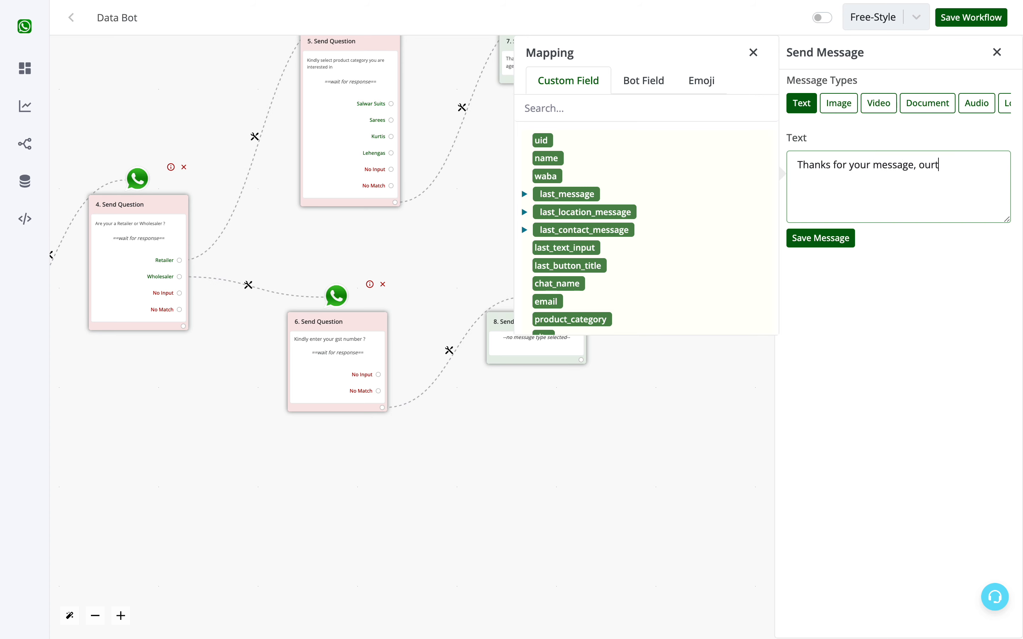
pyautogui.write('eam will get in touch w')
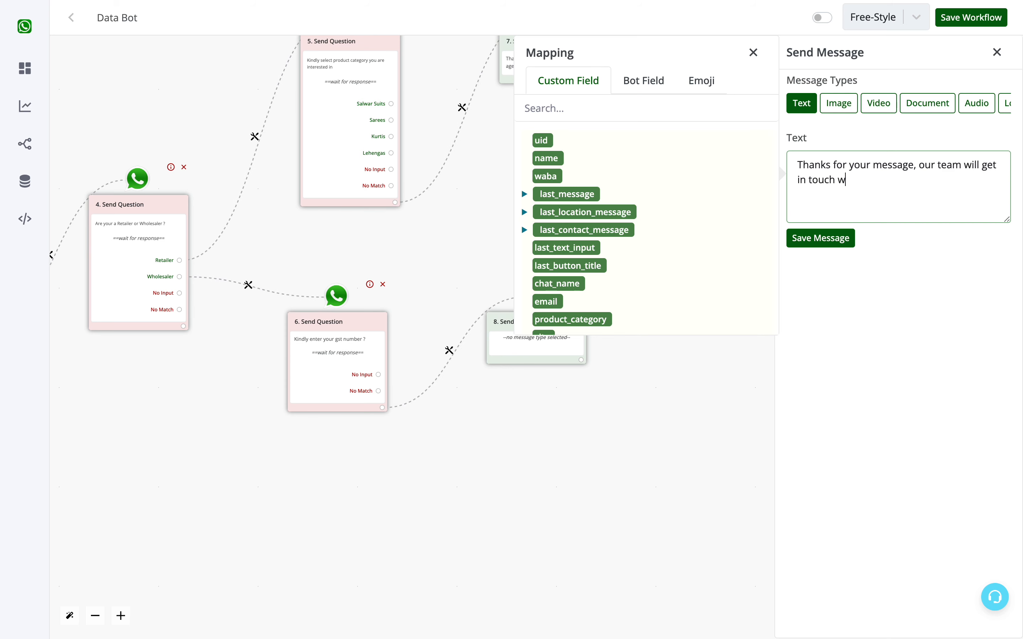
pyautogui.write('ith you soon.')
pyautogui.click(826, 242)
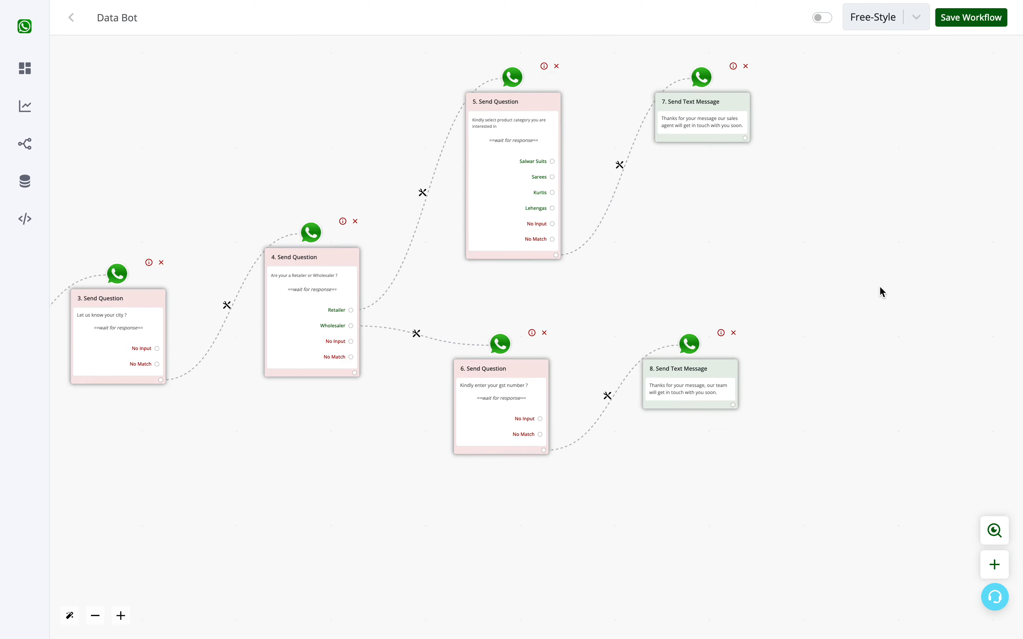
# Step: Connect an Assign to Agent action after the Retailer branch's closing thank-you message
pyautogui.moveTo(781, 258); pyautogui.dragTo(889, 255)
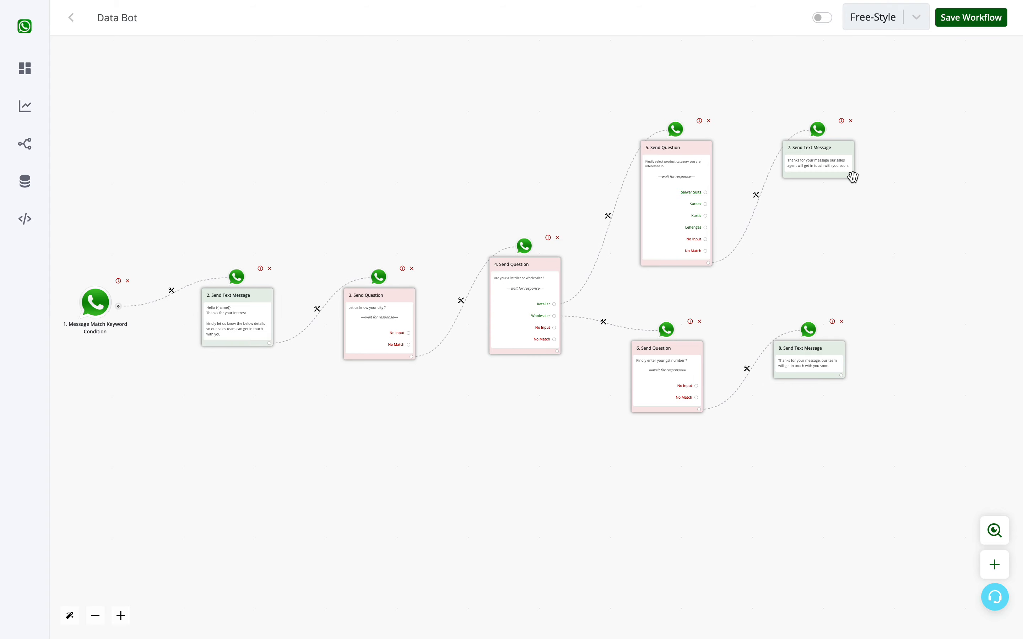
pyautogui.moveTo(869, 216); pyautogui.dragTo(855, 217)
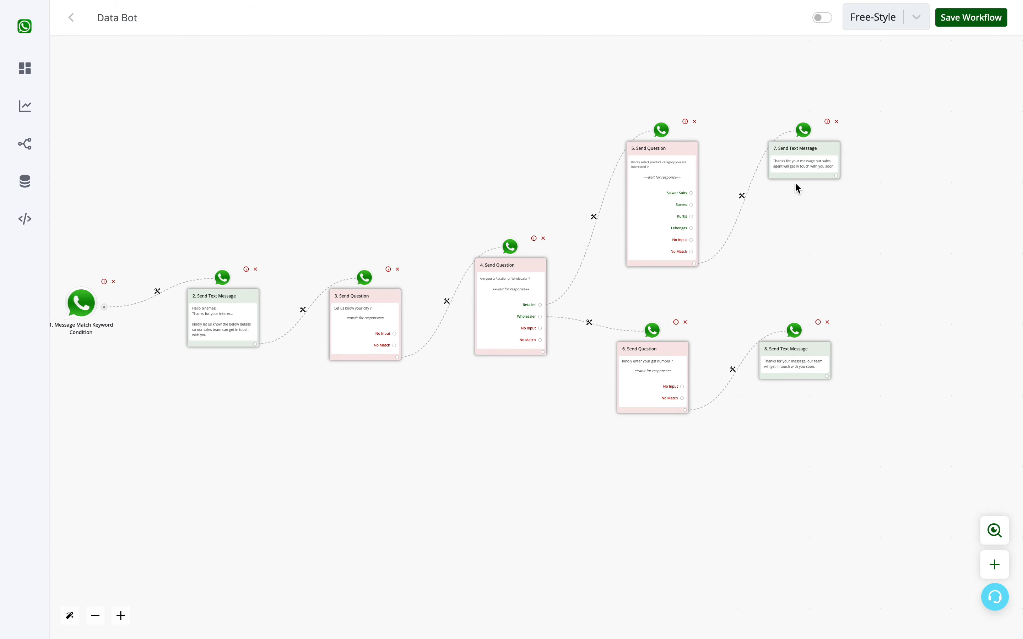
pyautogui.click(836, 176)
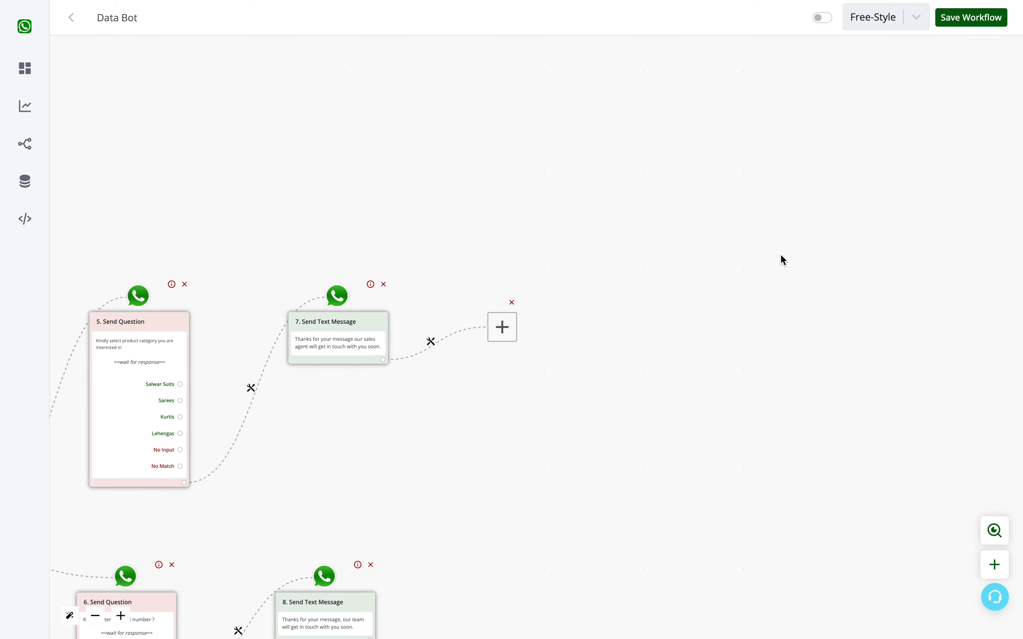
pyautogui.moveTo(655, 338); pyautogui.dragTo(790, 167)
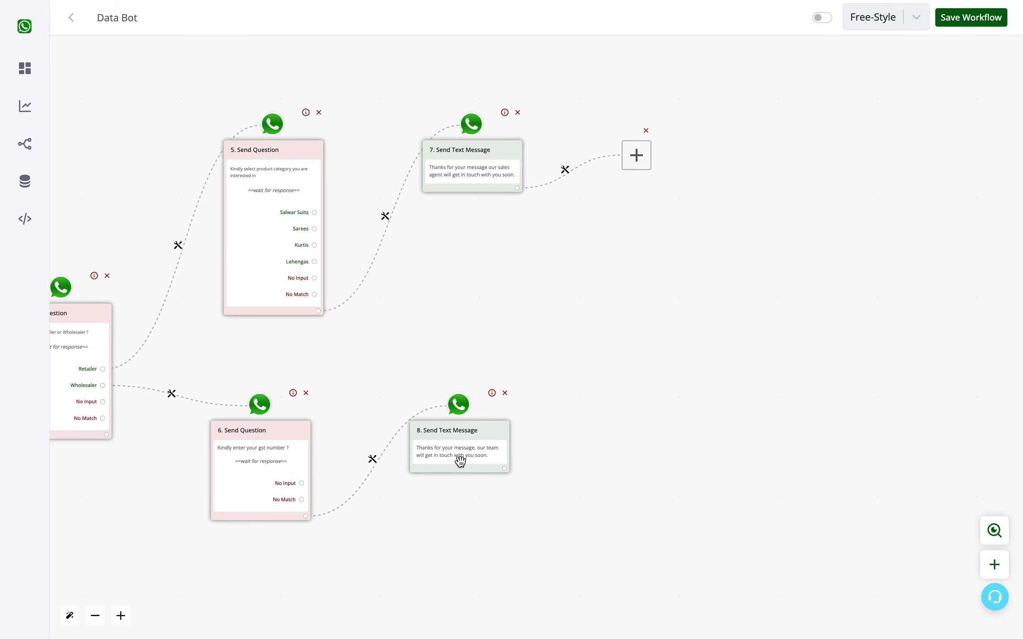
pyautogui.click(637, 155)
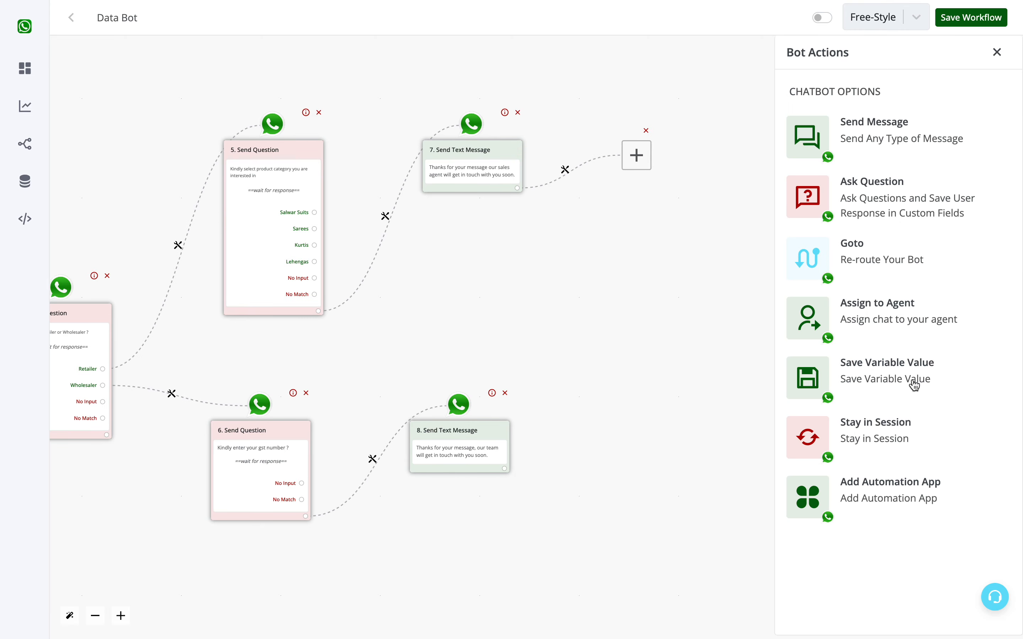
pyautogui.click(889, 326)
# Step: Choose Demo account as the agent who receives the transferred chat, and save the agent
pyautogui.click(932, 102)
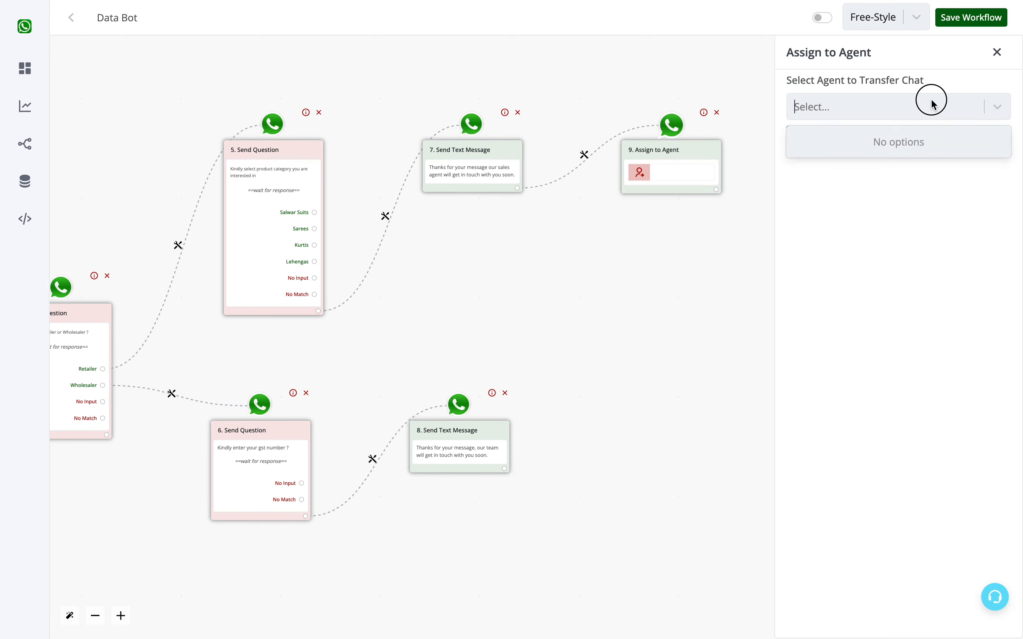
pyautogui.click(915, 142)
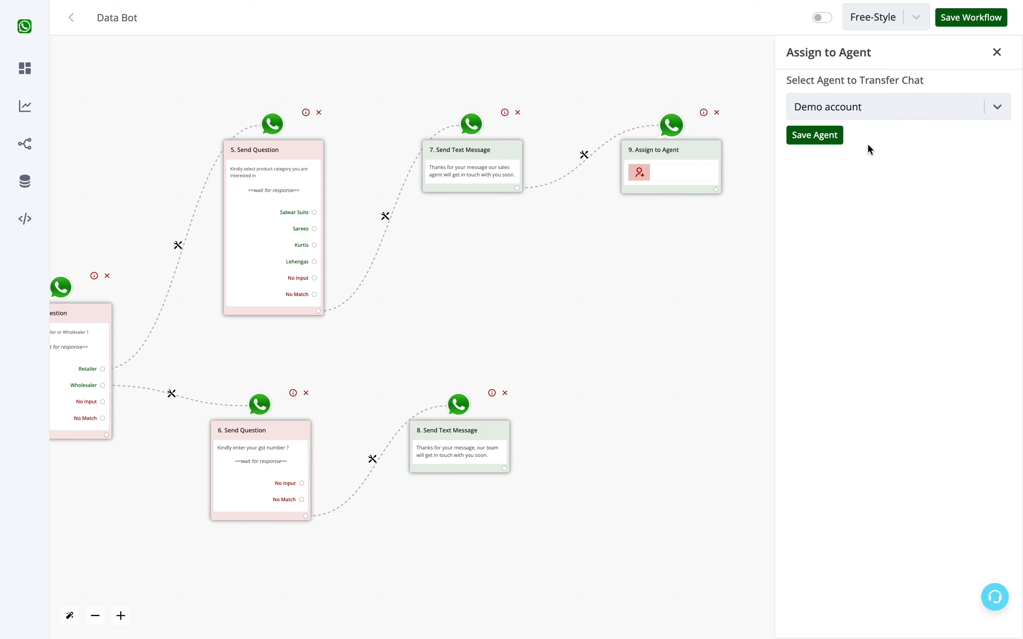
pyautogui.click(839, 142)
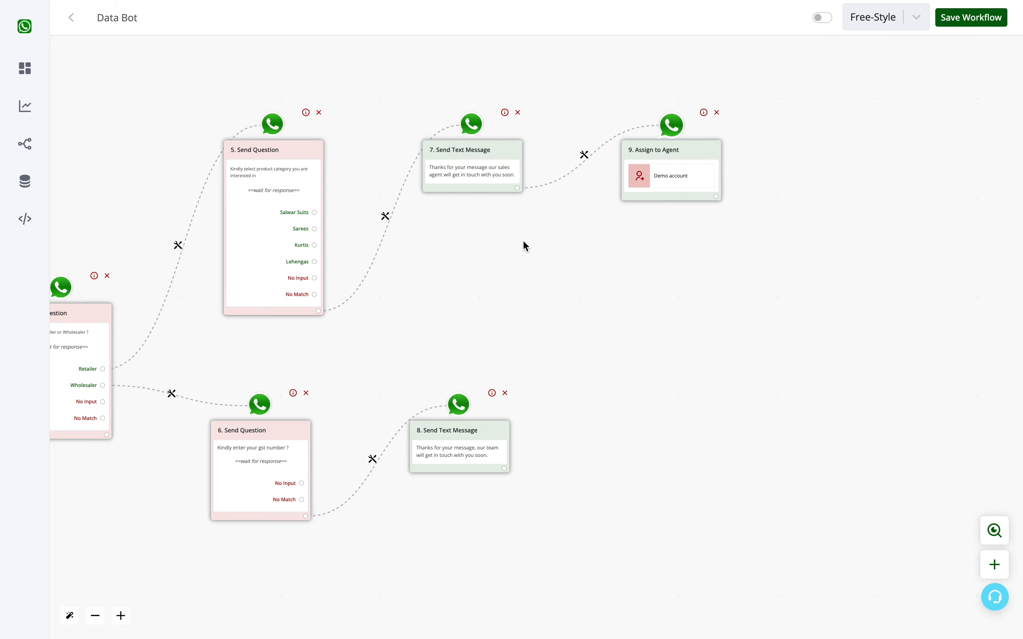
# Step: Reopen the Assign to Agent block on the Retailer branch, select Demo account again as the transfer agent and save it
pyautogui.moveTo(496, 270); pyautogui.dragTo(765, 263)
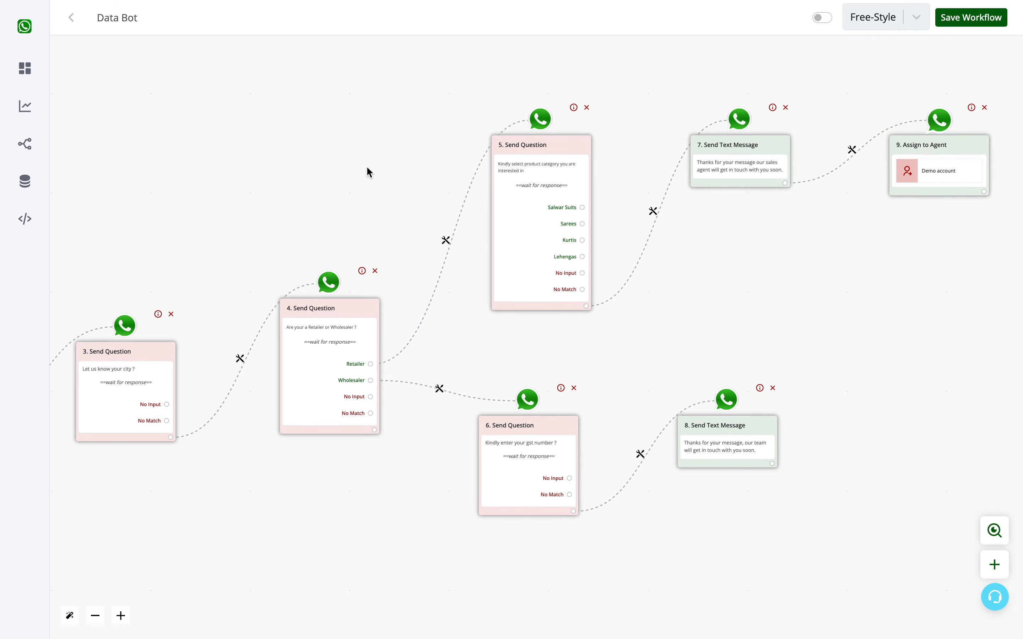
pyautogui.moveTo(362, 165); pyautogui.dragTo(120, 162)
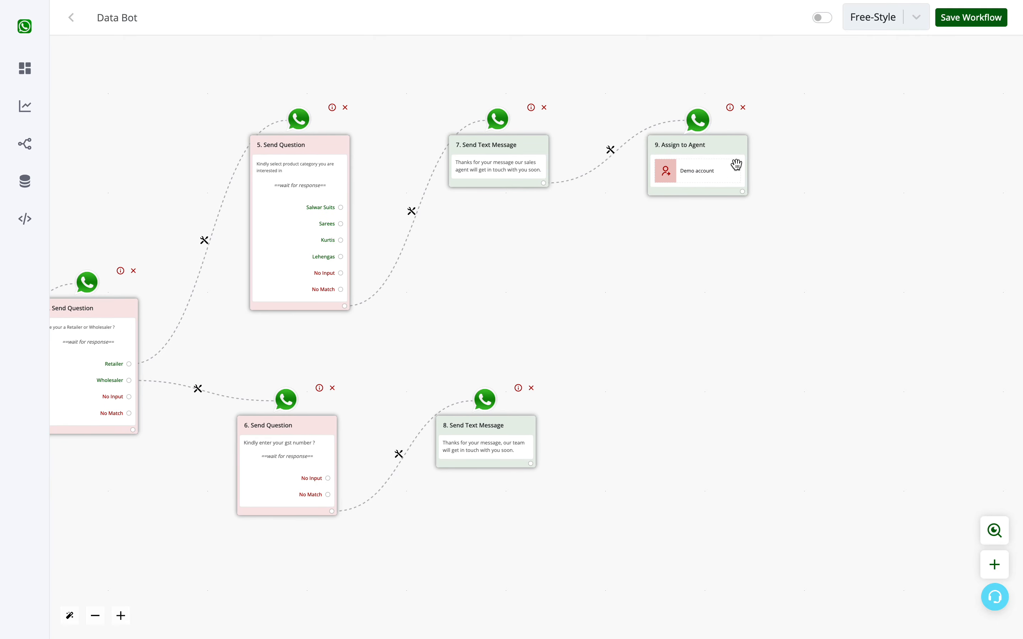
pyautogui.click(721, 184)
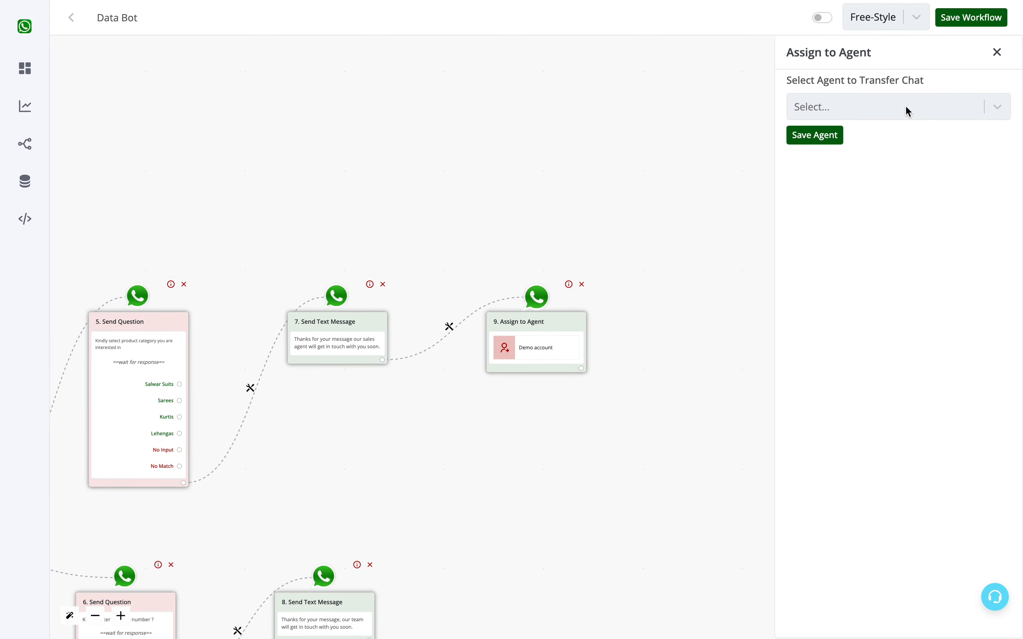
pyautogui.click(994, 108)
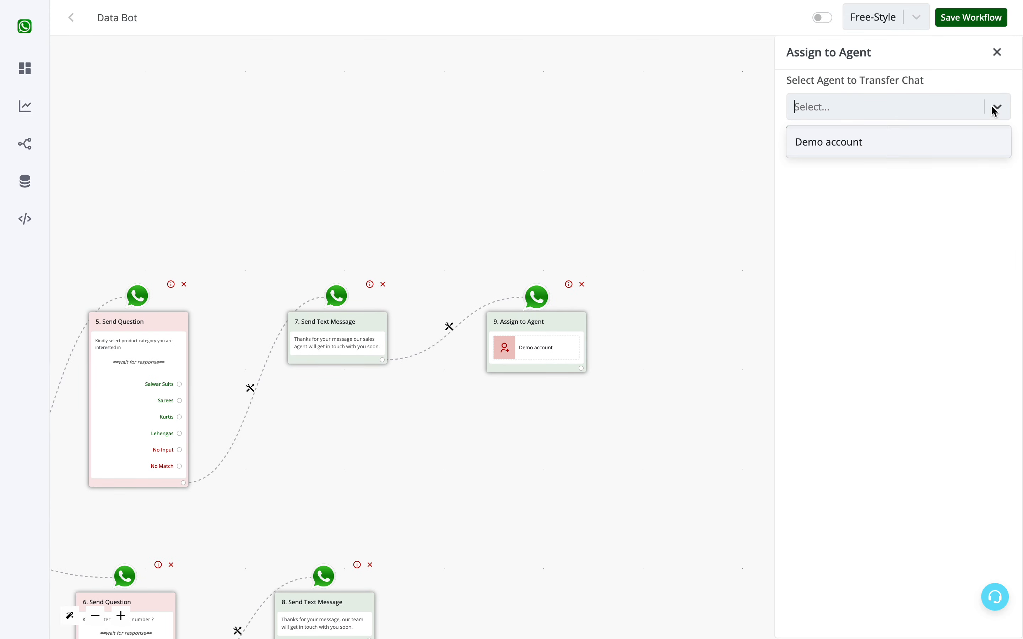
pyautogui.click(861, 142)
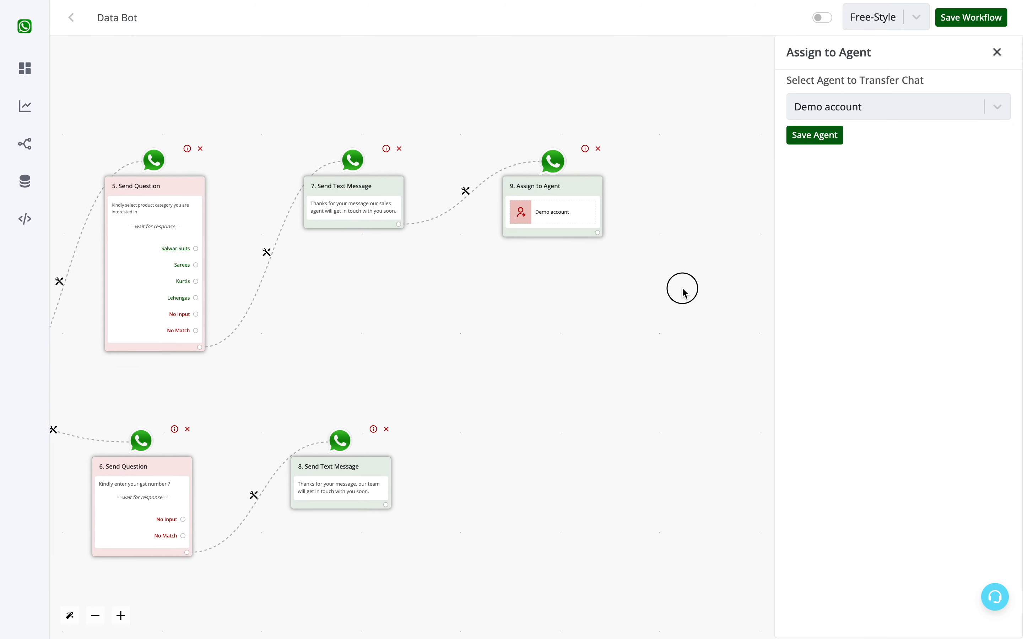
pyautogui.click(825, 136)
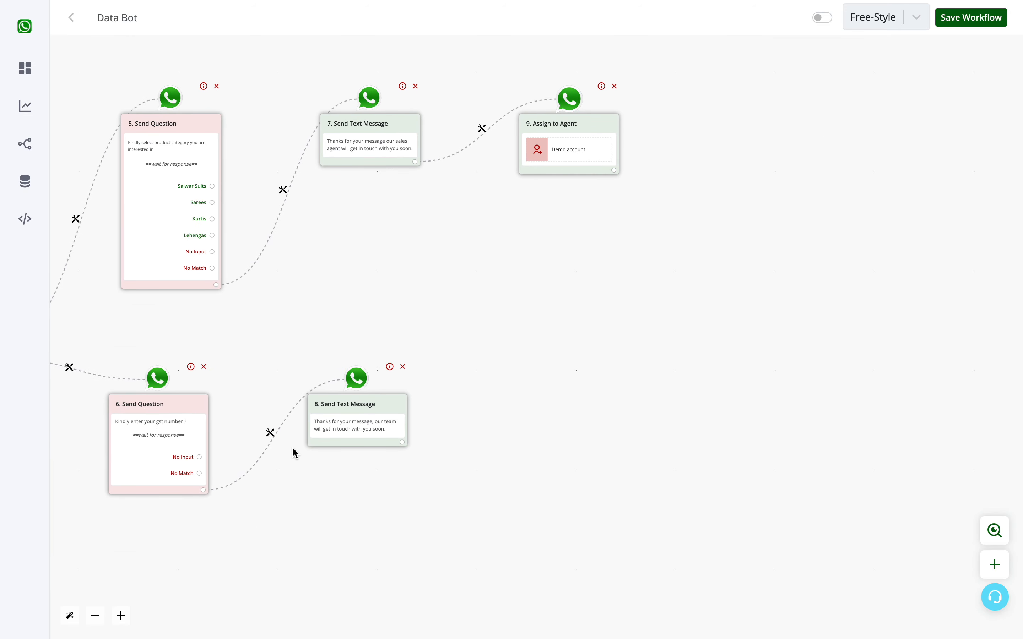
# Step: Save the Data Bot workflow with its two finished branches
pyautogui.moveTo(574, 445); pyautogui.dragTo(883, 353)
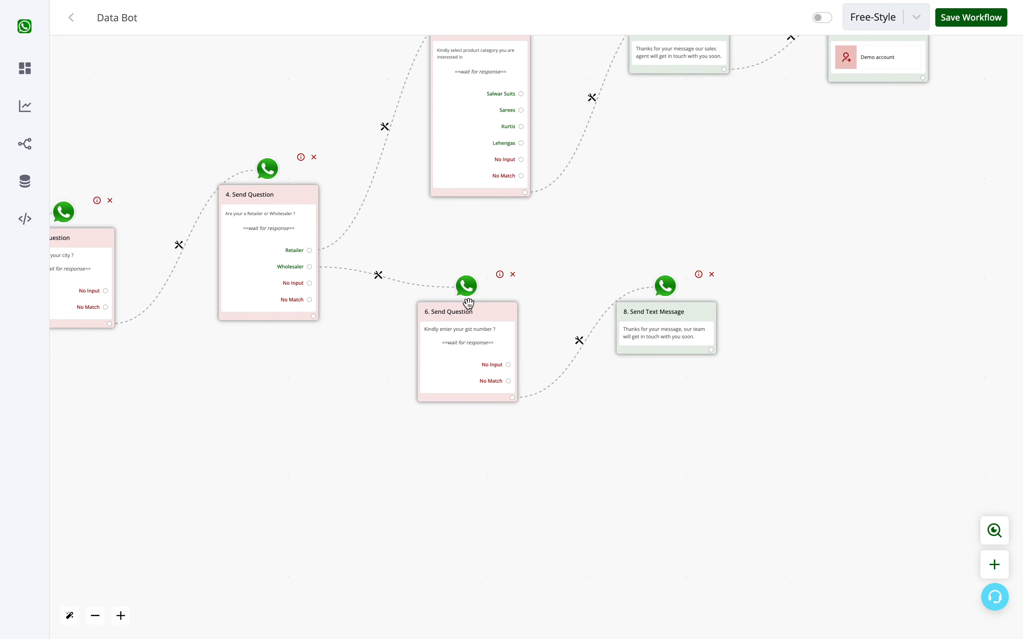
pyautogui.moveTo(981, 15)
pyautogui.click(976, 17)
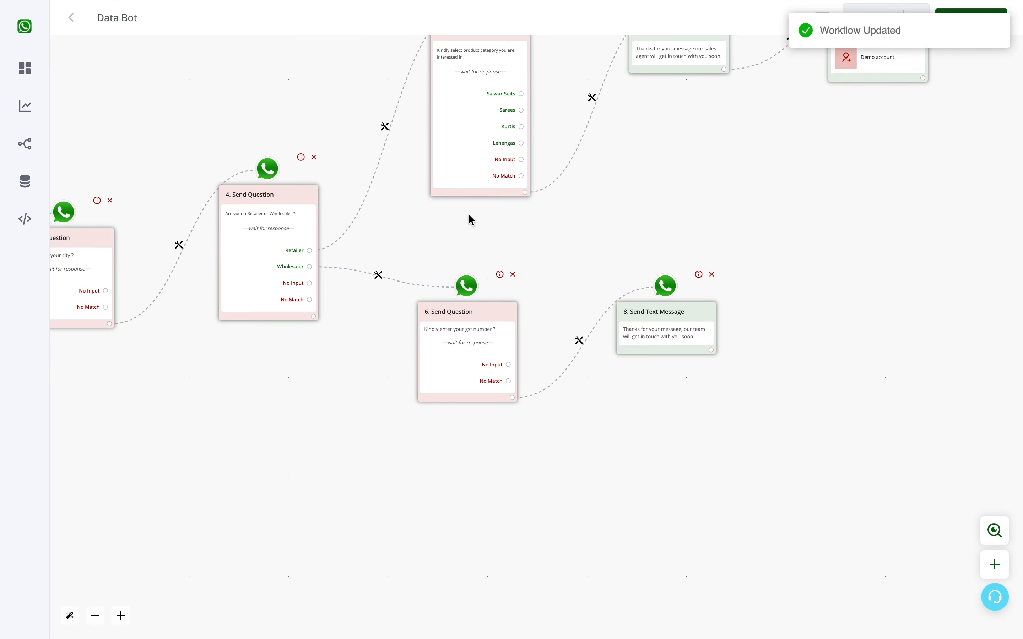
pyautogui.press('super+t')
pyautogui.press('super+w')
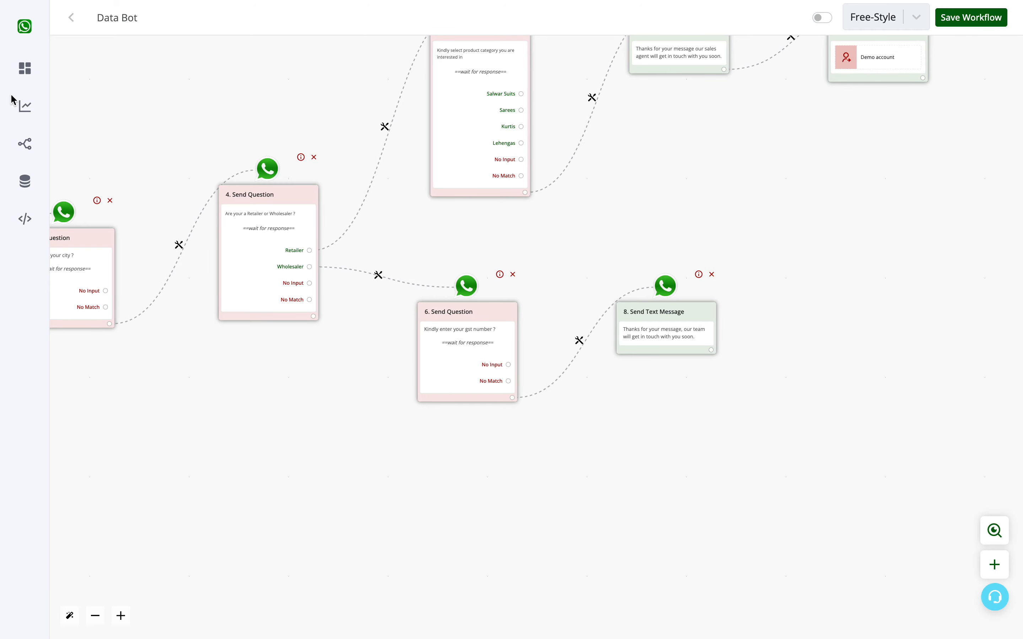
# Step: Leave the bot workflow and open the list of custom fields in the CRM
pyautogui.click(16, 106)
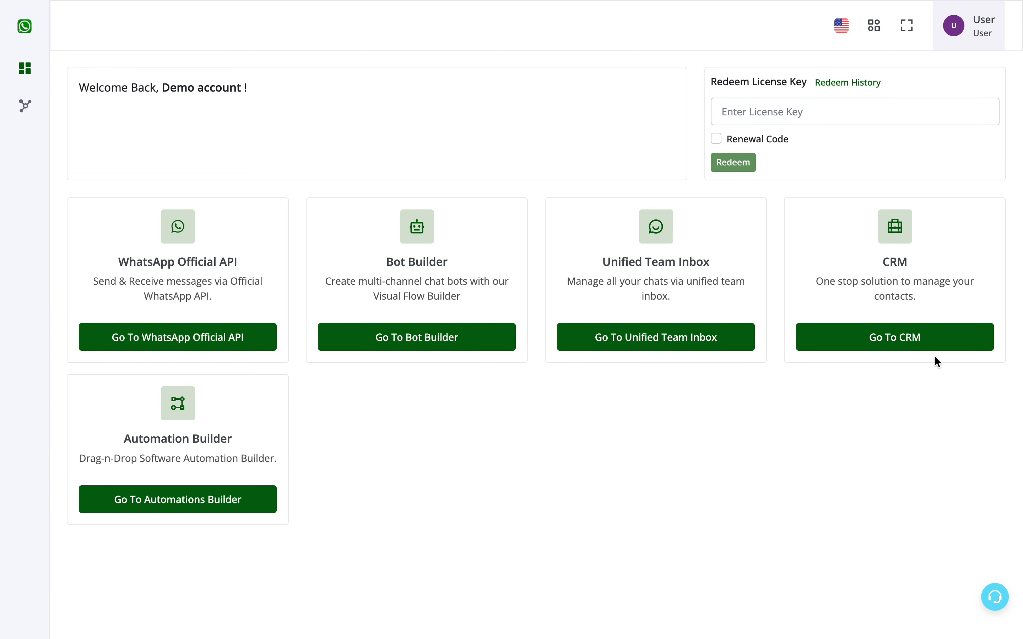
pyautogui.click(923, 344)
pyautogui.moveTo(21, 119)
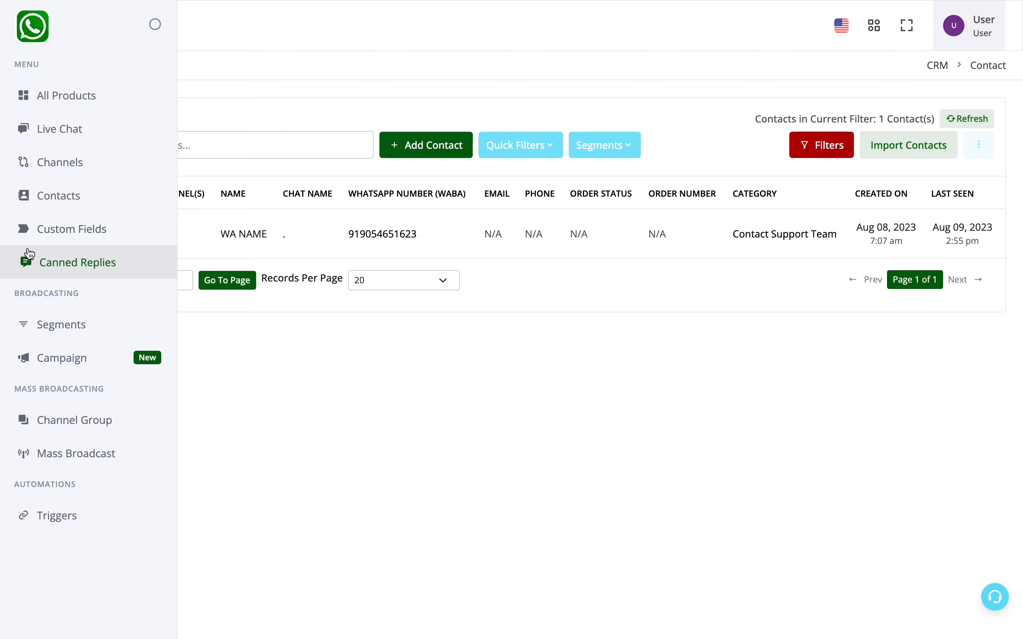
pyautogui.click(33, 231)
# Step: Add a new custom field titled GST, choose its field type and save it
pyautogui.click(910, 127)
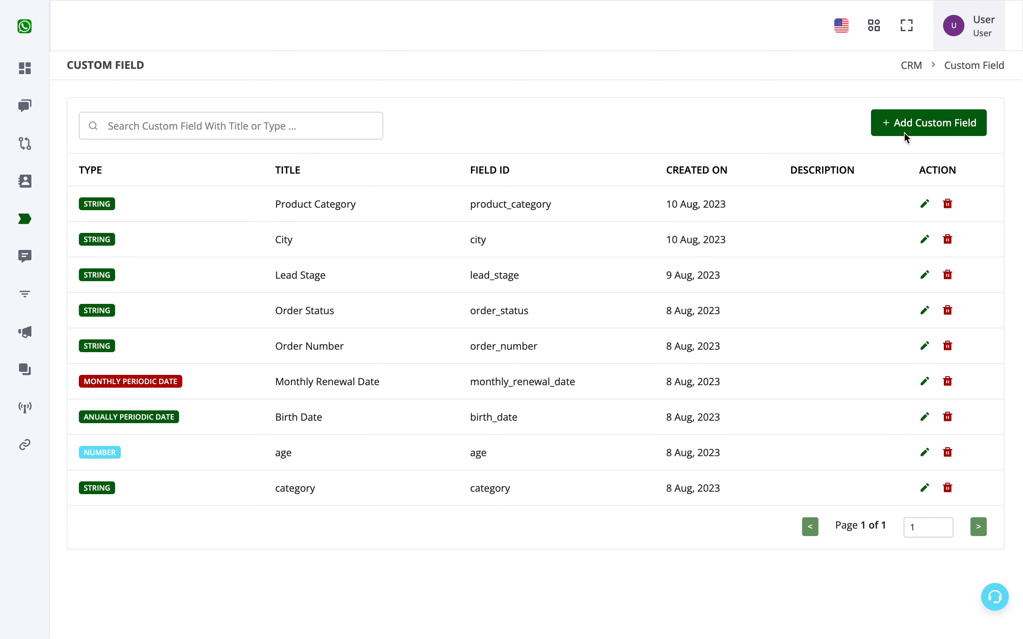
pyautogui.click(403, 207)
pyautogui.write('GST')
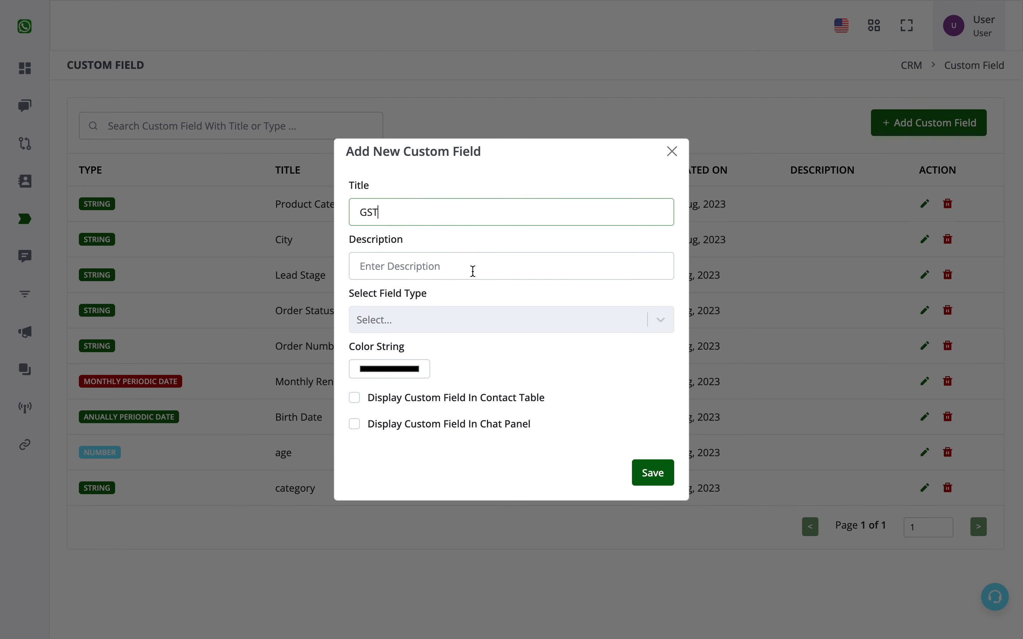
pyautogui.click(516, 321)
pyautogui.click(513, 353)
pyautogui.click(669, 476)
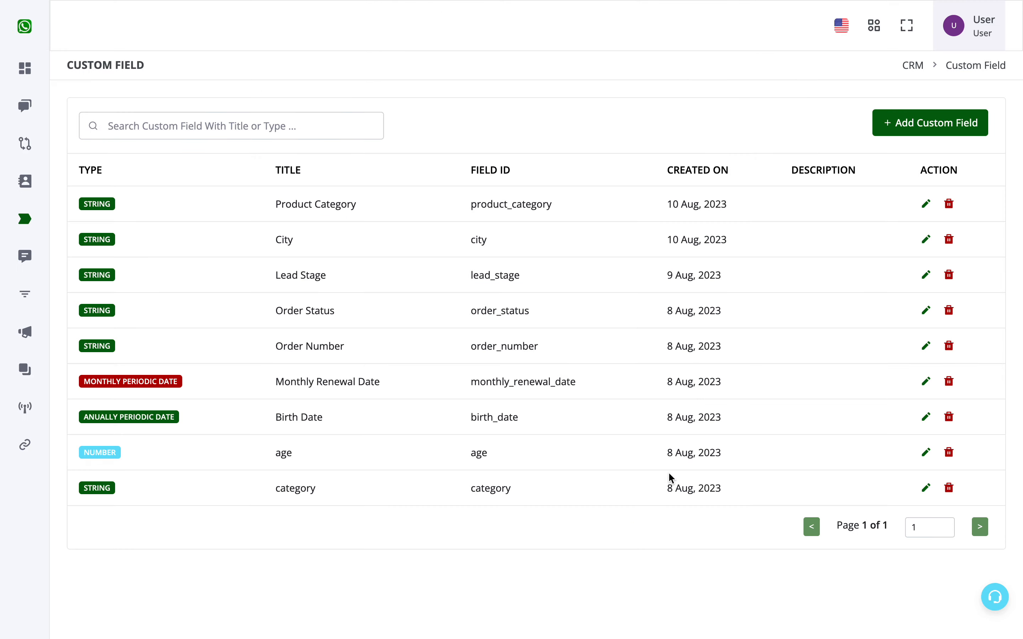
# Step: Return to the Bot Builder and open the Data Bot workflow for editing
pyautogui.moveTo(11, 69)
pyautogui.click(27, 98)
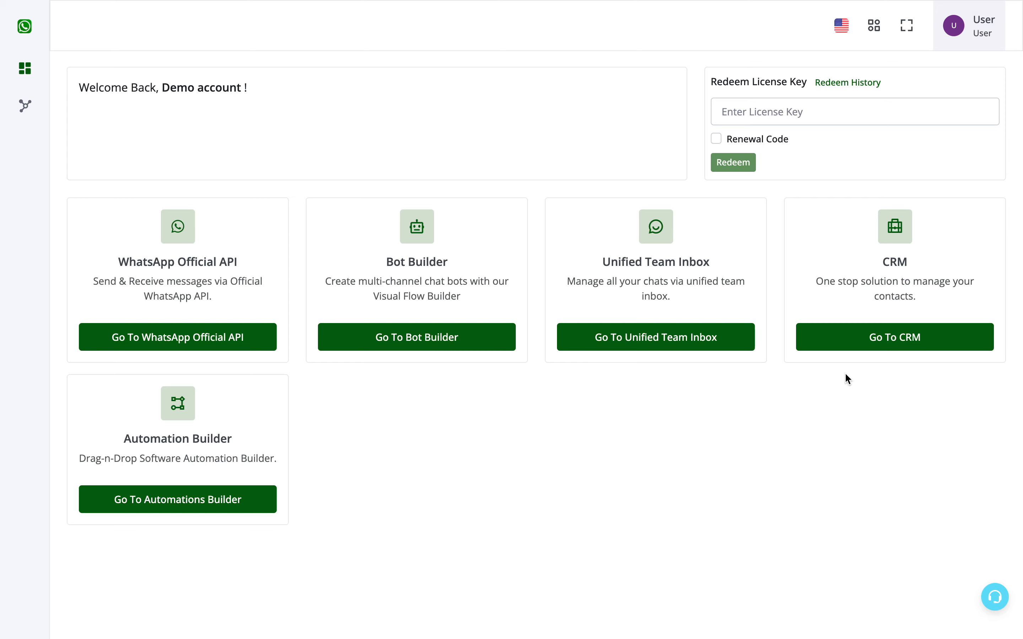
pyautogui.click(418, 337)
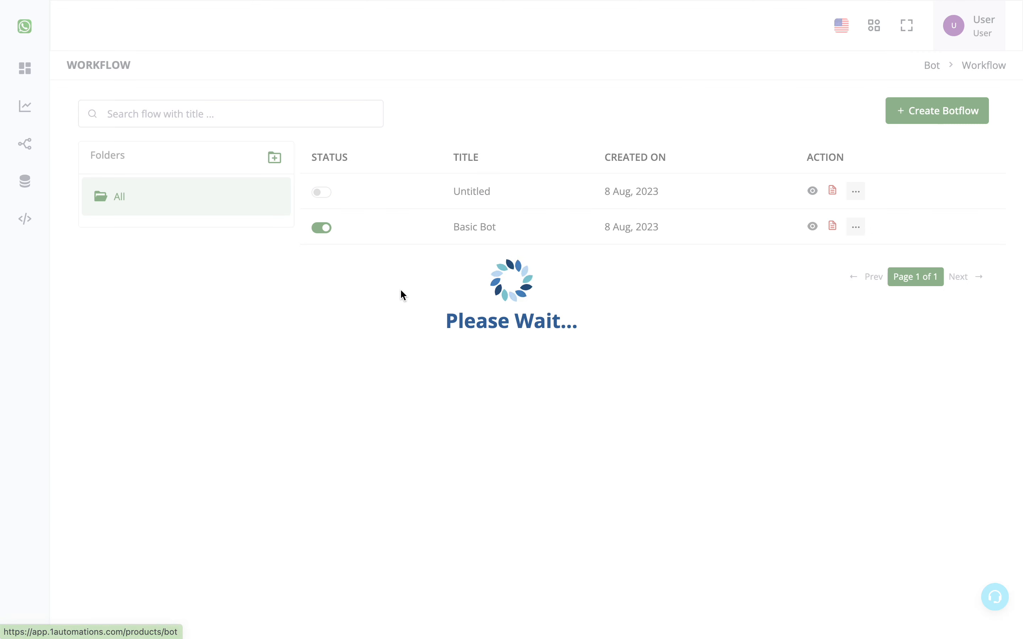
pyautogui.click(812, 193)
# Step: Store the GST number question's response in the GST custom field and save the question
pyautogui.moveTo(716, 308); pyautogui.dragTo(529, 254)
pyautogui.scroll(1, 716, 289)
pyautogui.click(502, 350)
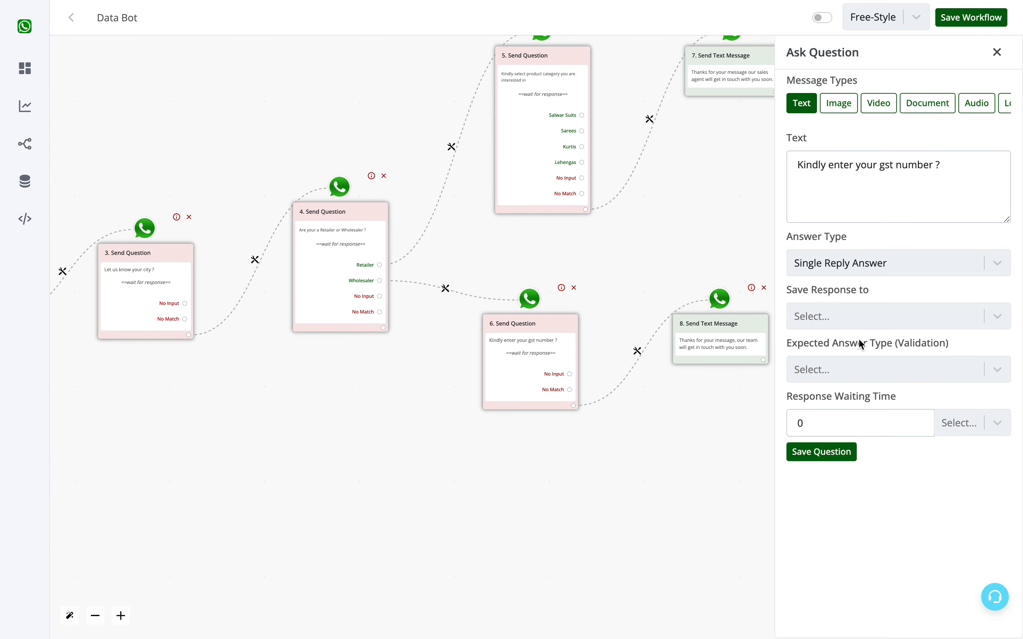
pyautogui.click(832, 317)
pyautogui.click(841, 418)
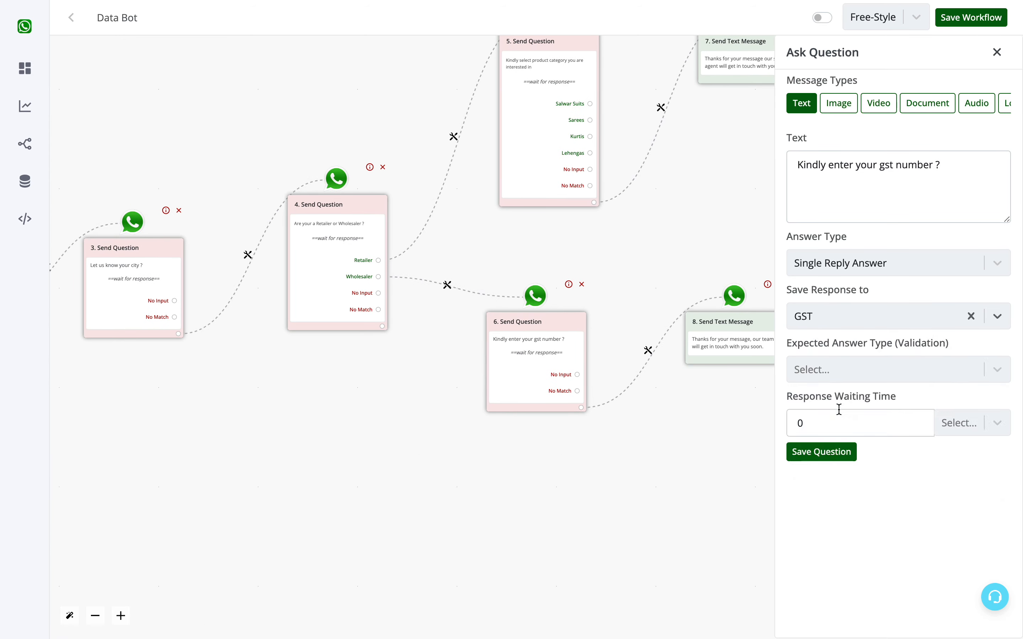
pyautogui.click(830, 447)
# Step: Save the updated Data Bot workflow and switch the bot on
pyautogui.click(998, 19)
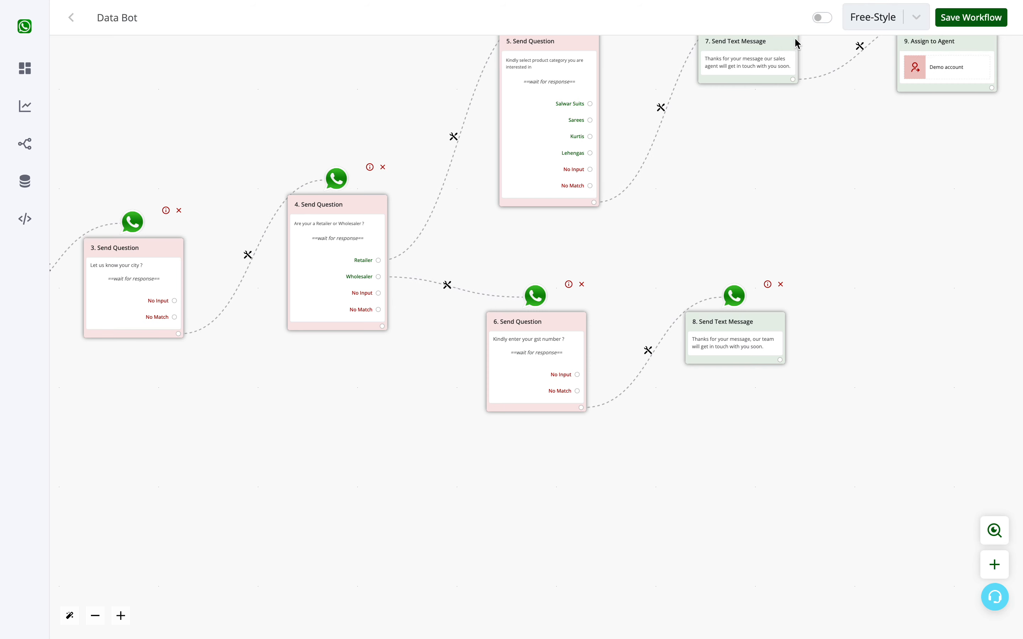
pyautogui.click(822, 18)
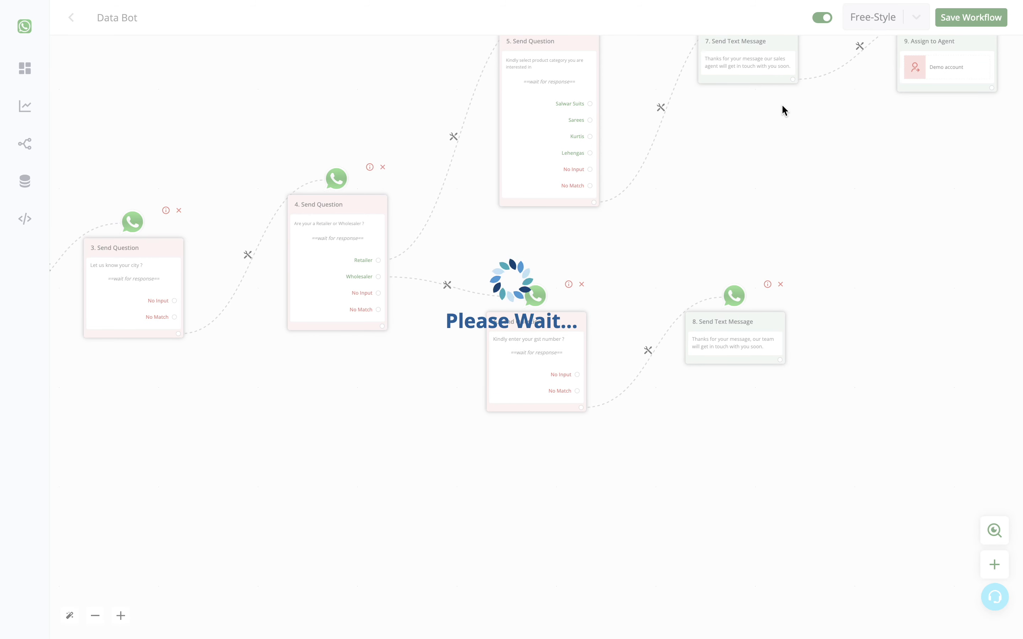
pyautogui.moveTo(726, 206); pyautogui.dragTo(961, 173)
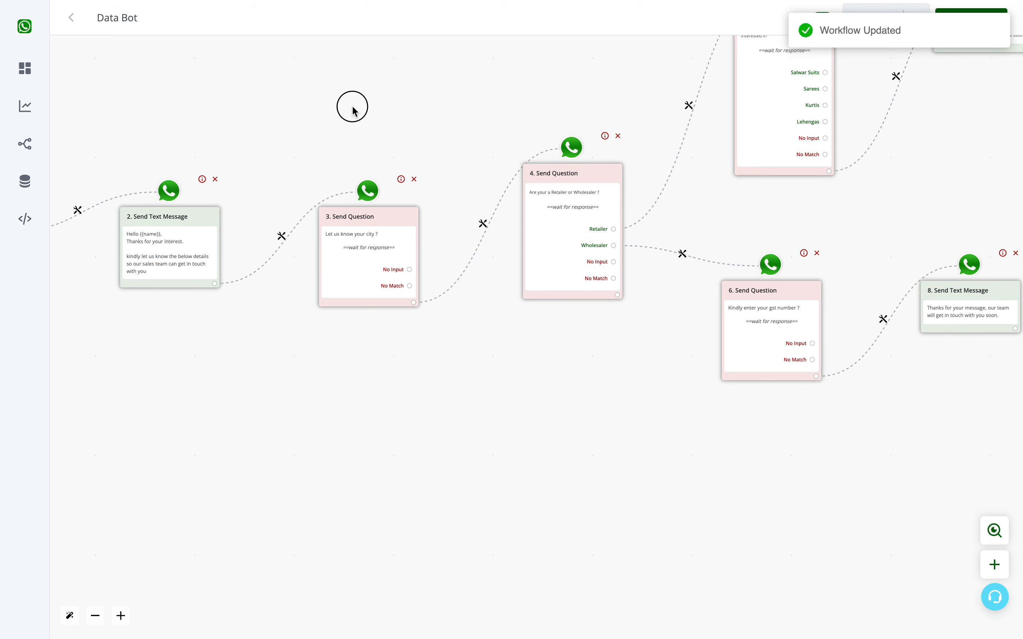
pyautogui.moveTo(349, 105); pyautogui.dragTo(373, 99)
pyautogui.moveTo(952, 182); pyautogui.dragTo(901, 193)
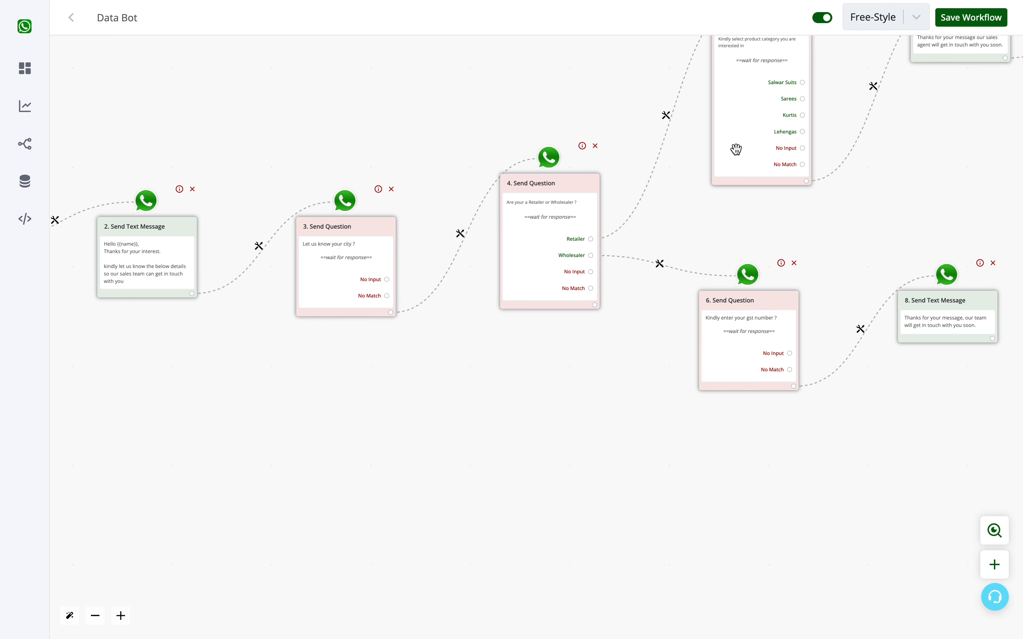
# Step: Export all CRM contacts to a downloaded file and return to the overview of all products
pyautogui.click(15, 105)
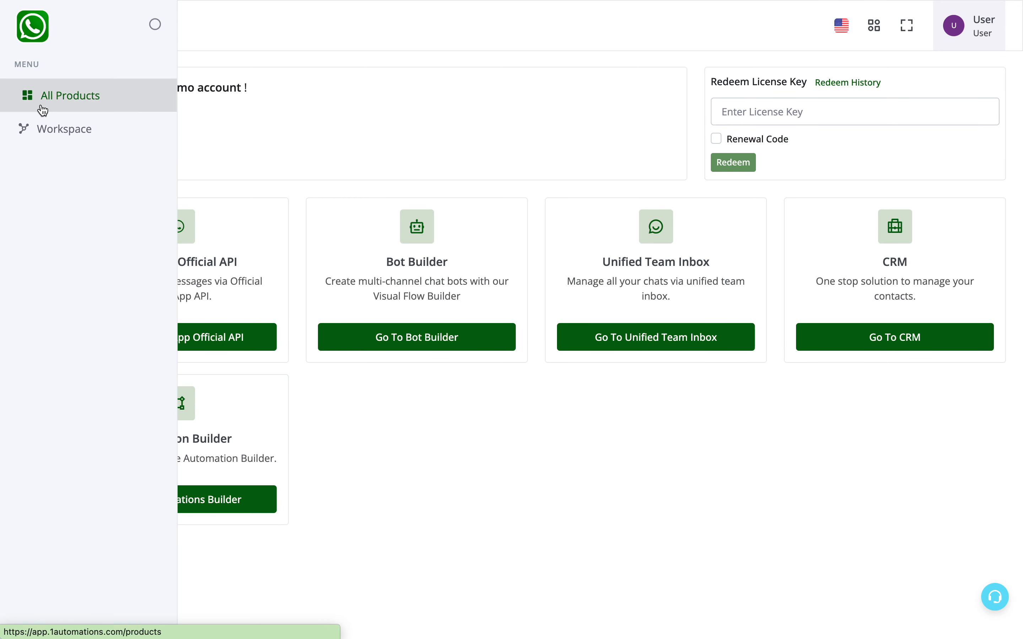
pyautogui.click(883, 335)
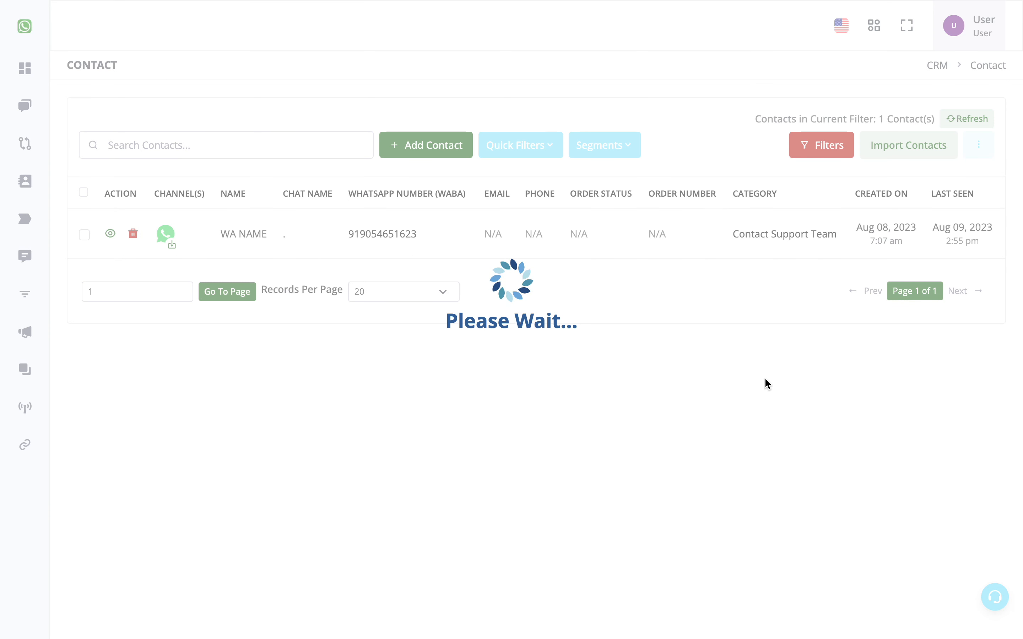
pyautogui.click(978, 145)
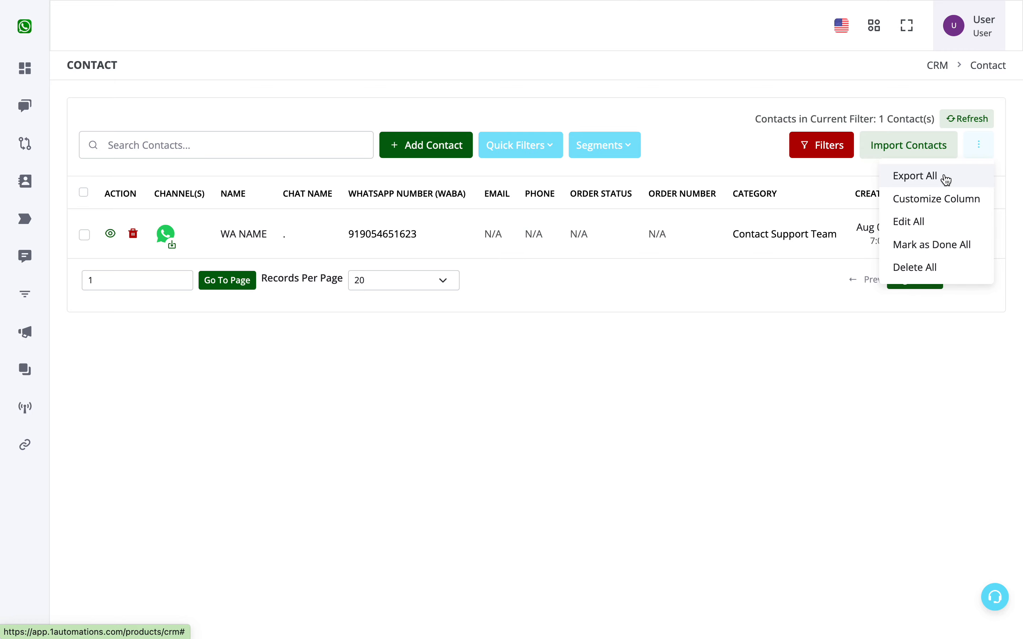
pyautogui.click(946, 180)
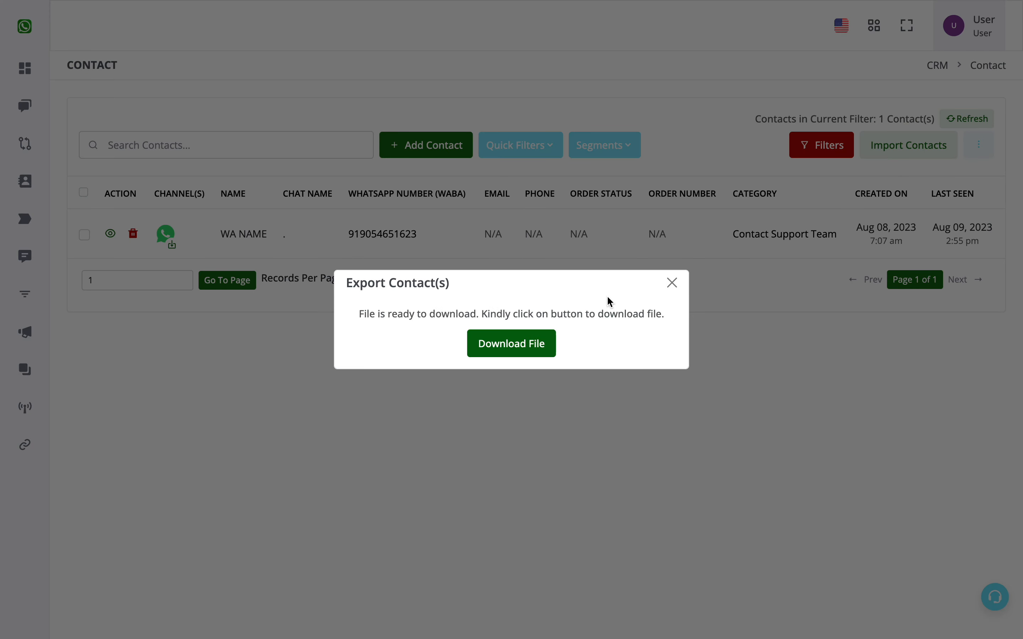
pyautogui.click(528, 344)
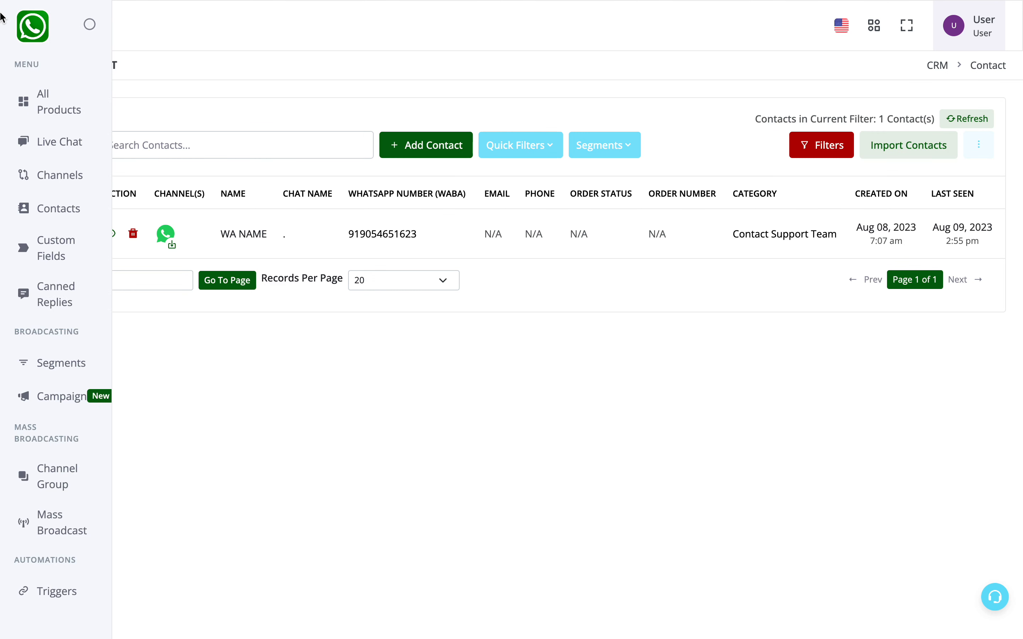
pyautogui.click(51, 89)
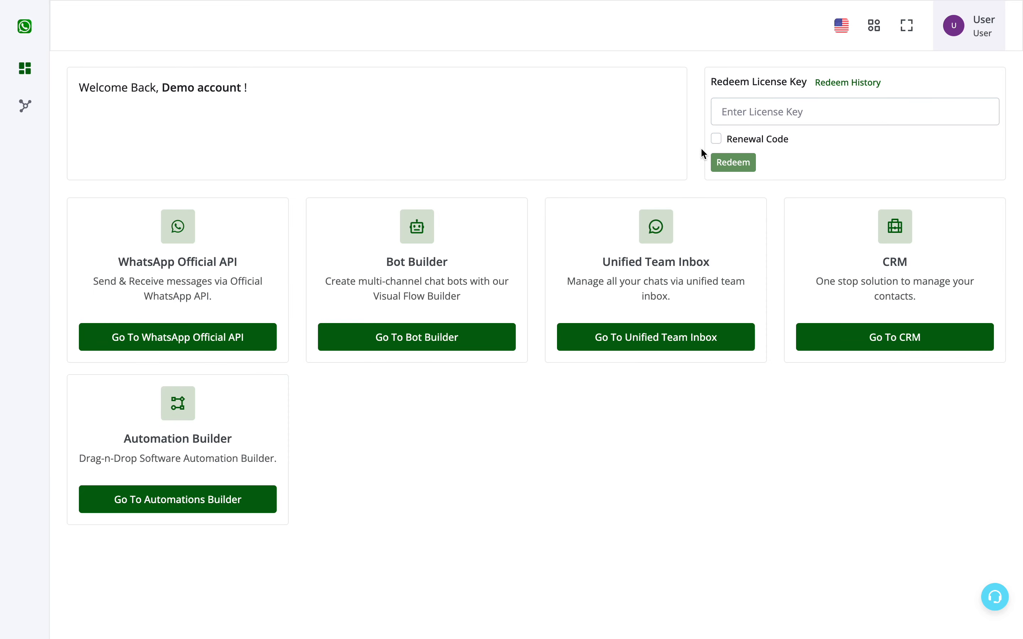